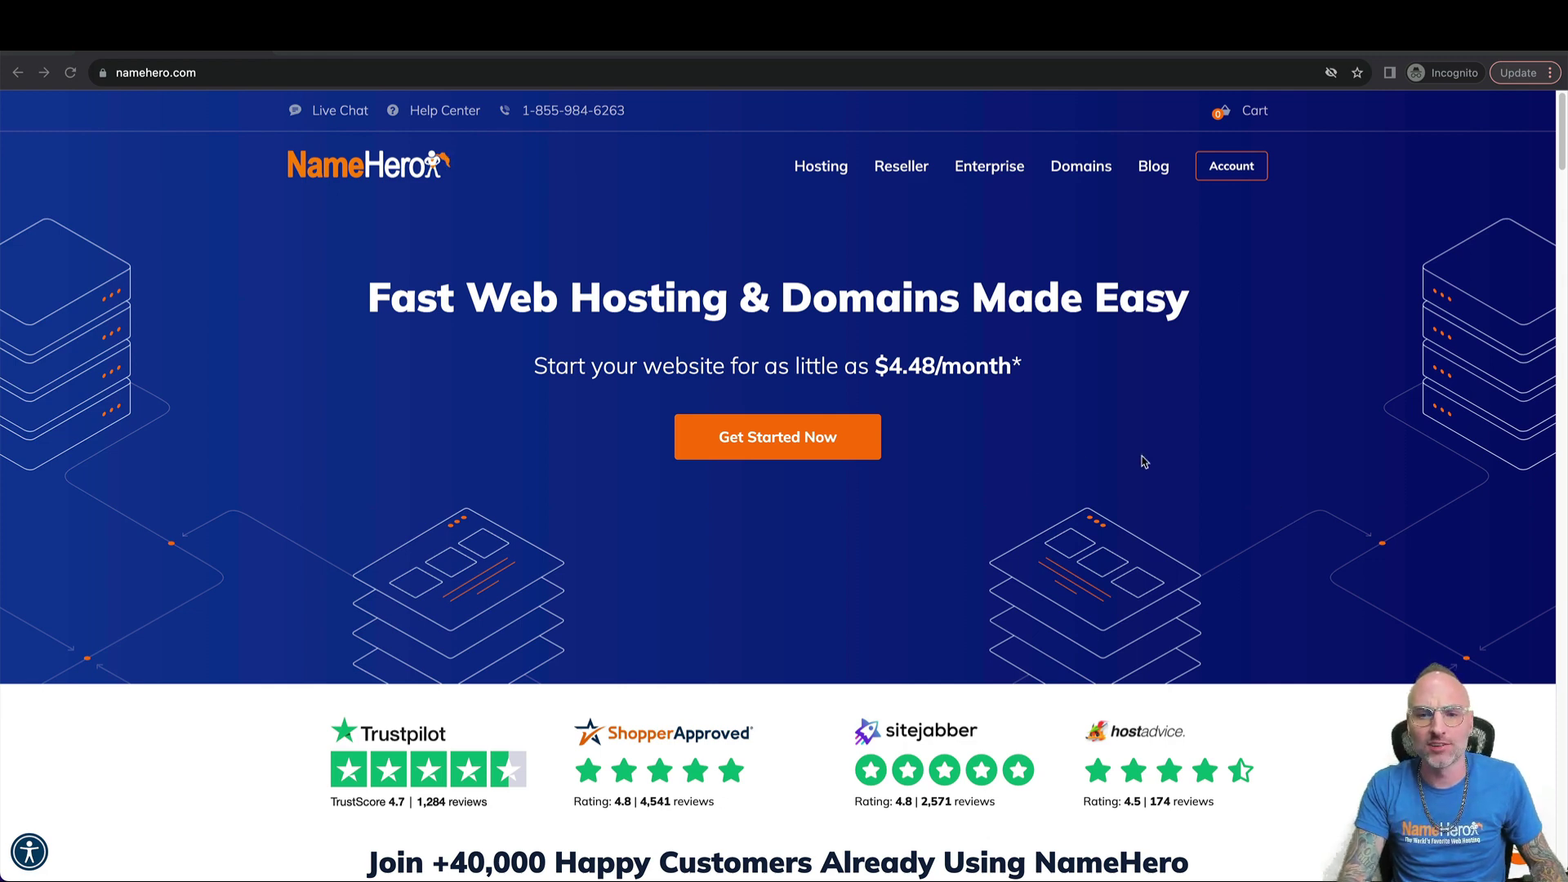
Enter the client account e-mail and password on the NameHero Client Area login page.
{"action": "scroll", "coordinate": [1190, 368], "scroll_direction": "down", "scroll_amount": 10}
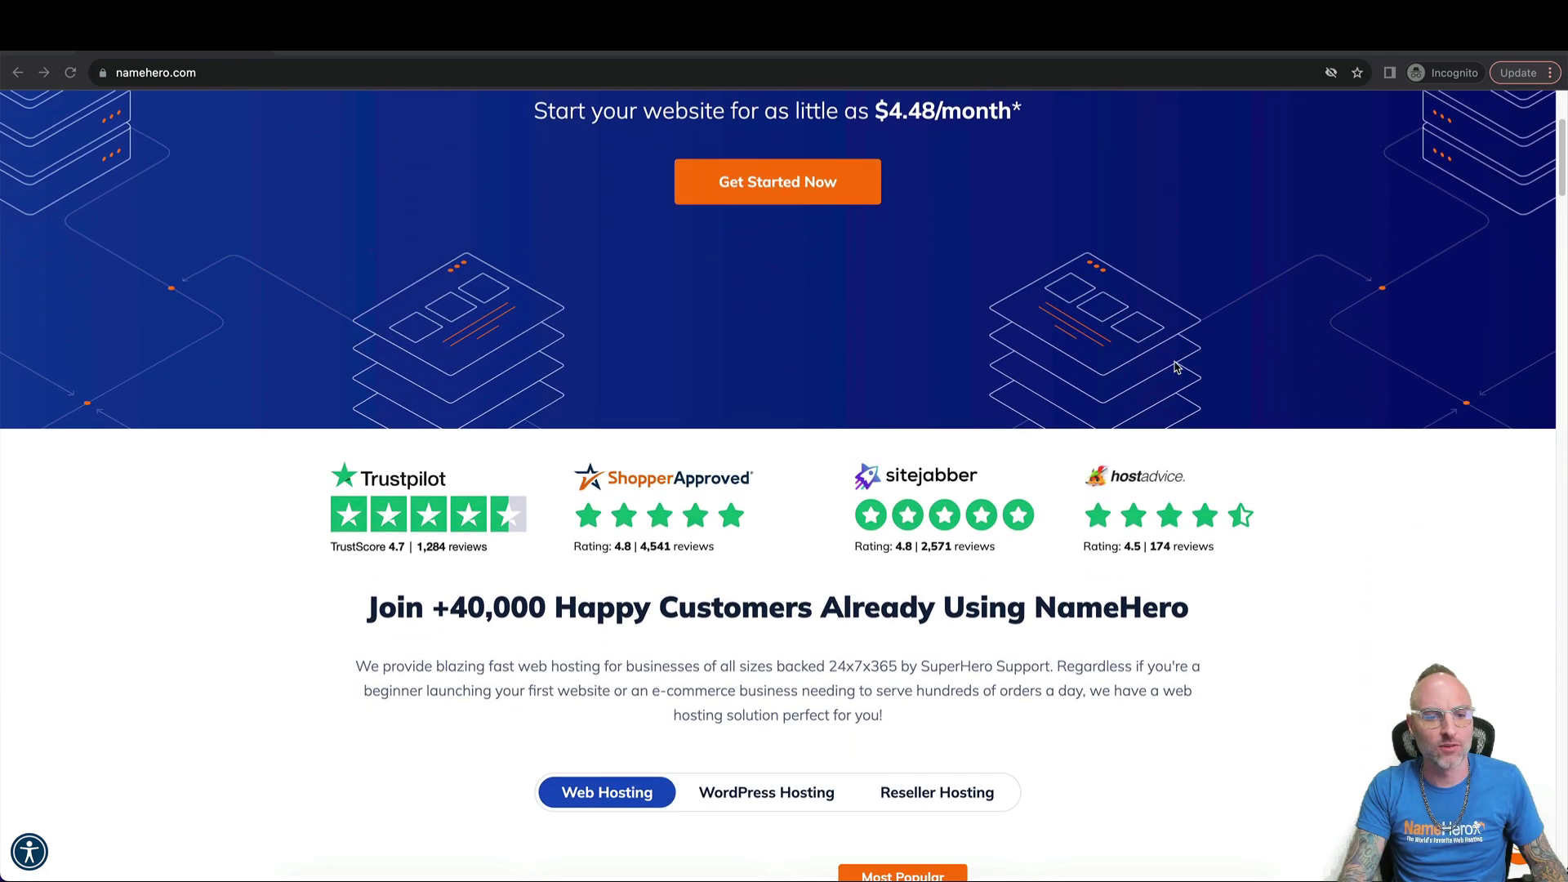
{"action": "scroll", "coordinate": [1154, 360], "scroll_direction": "up", "scroll_amount": 3}
{"action": "scroll", "coordinate": [1154, 360], "scroll_direction": "down", "scroll_amount": 3}
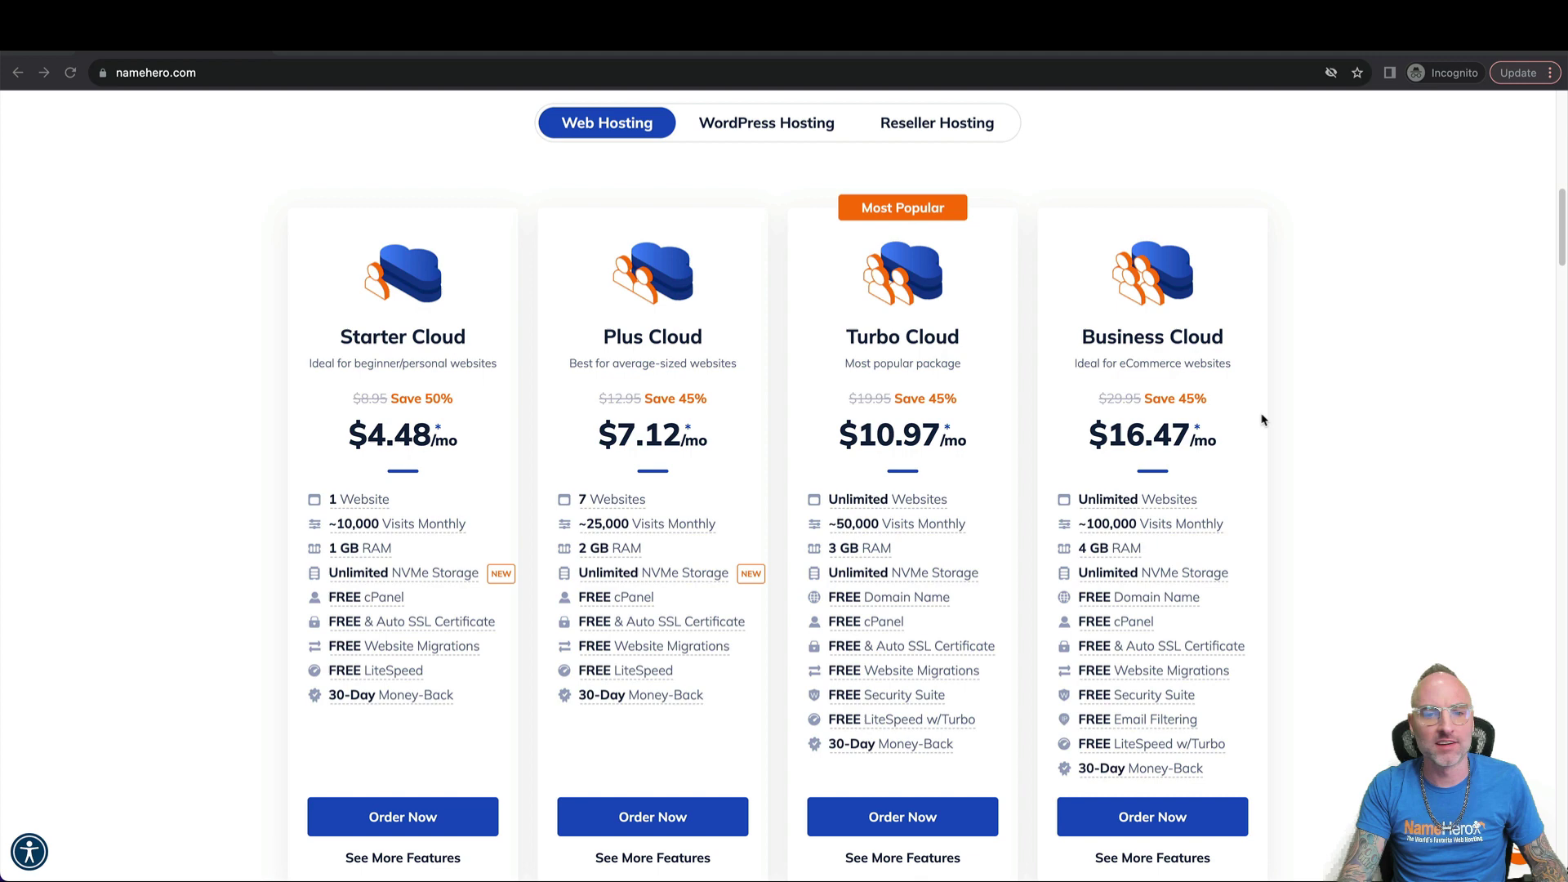
{"action": "scroll", "coordinate": [1268, 413], "scroll_direction": "down", "scroll_amount": 1}
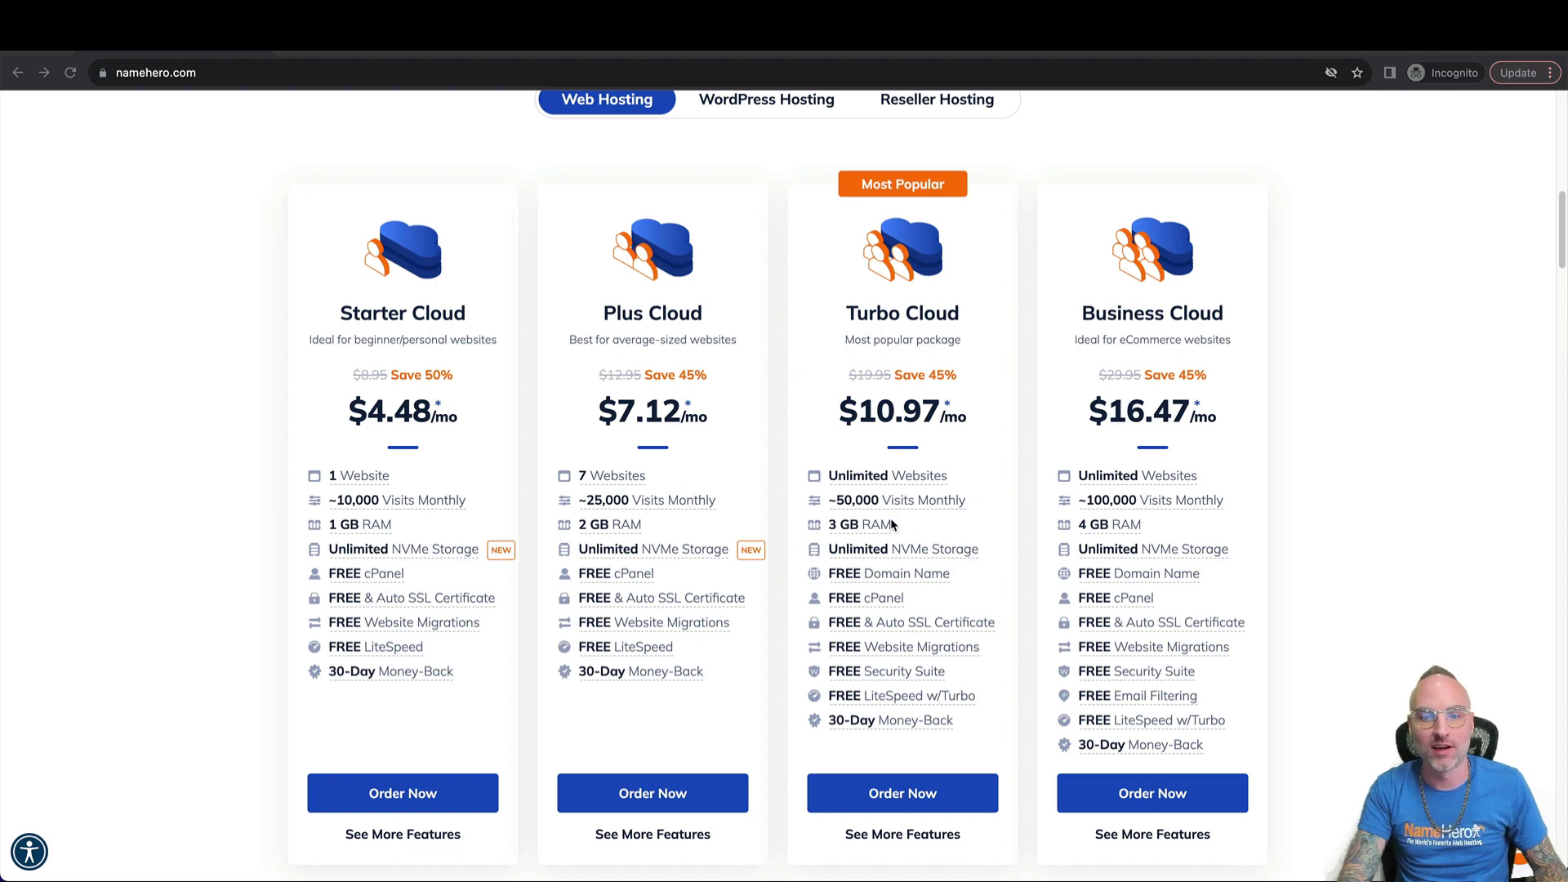
{"action": "scroll", "coordinate": [892, 522], "scroll_direction": "up", "scroll_amount": 14}
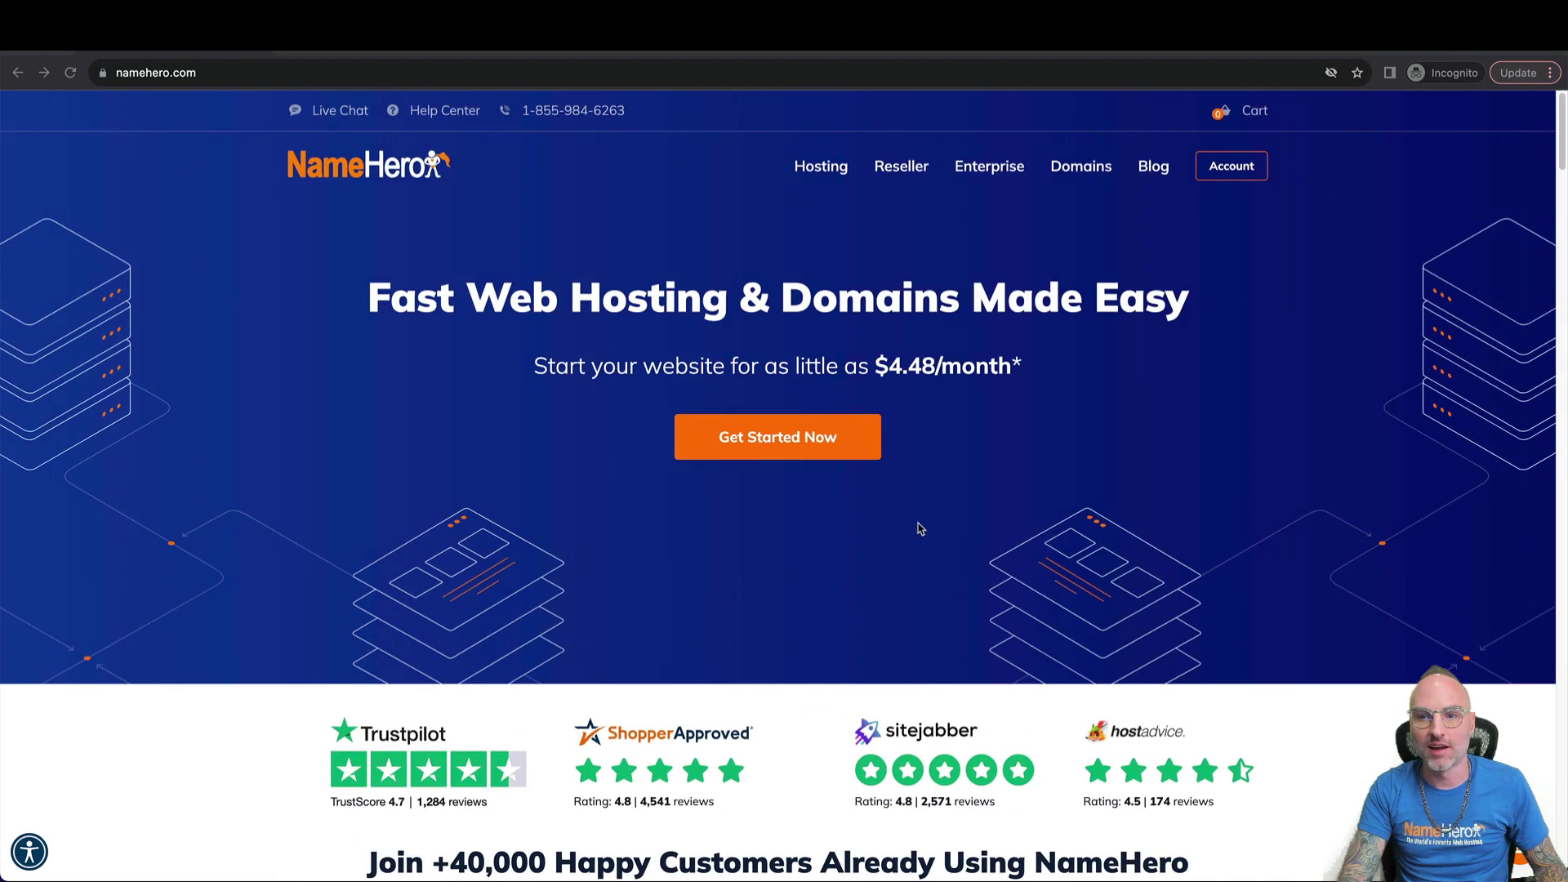
{"action": "left_click", "coordinate": [1215, 169]}
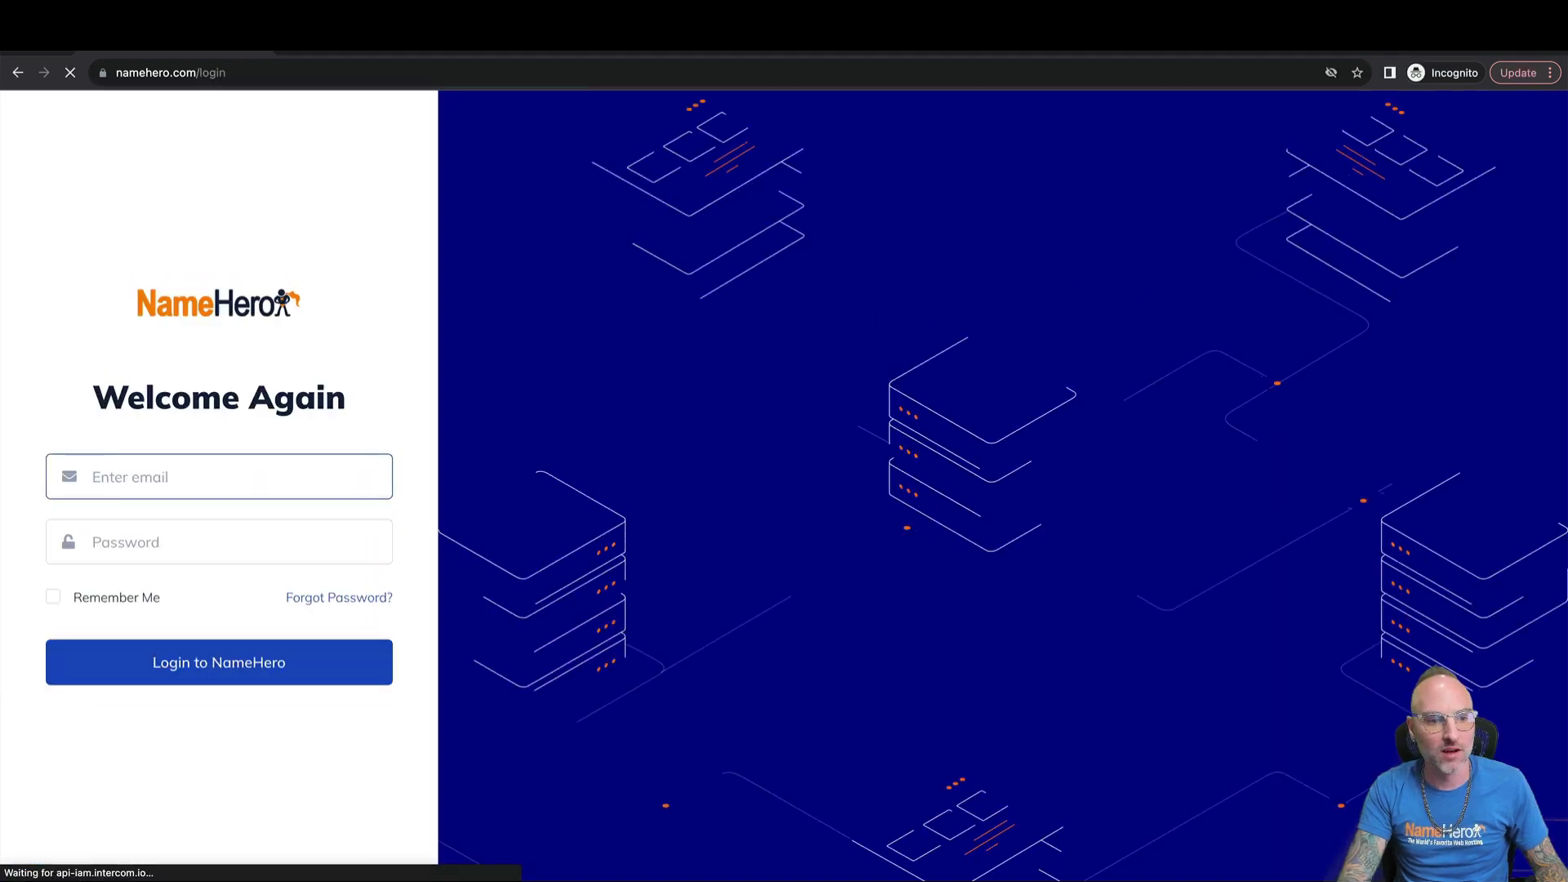
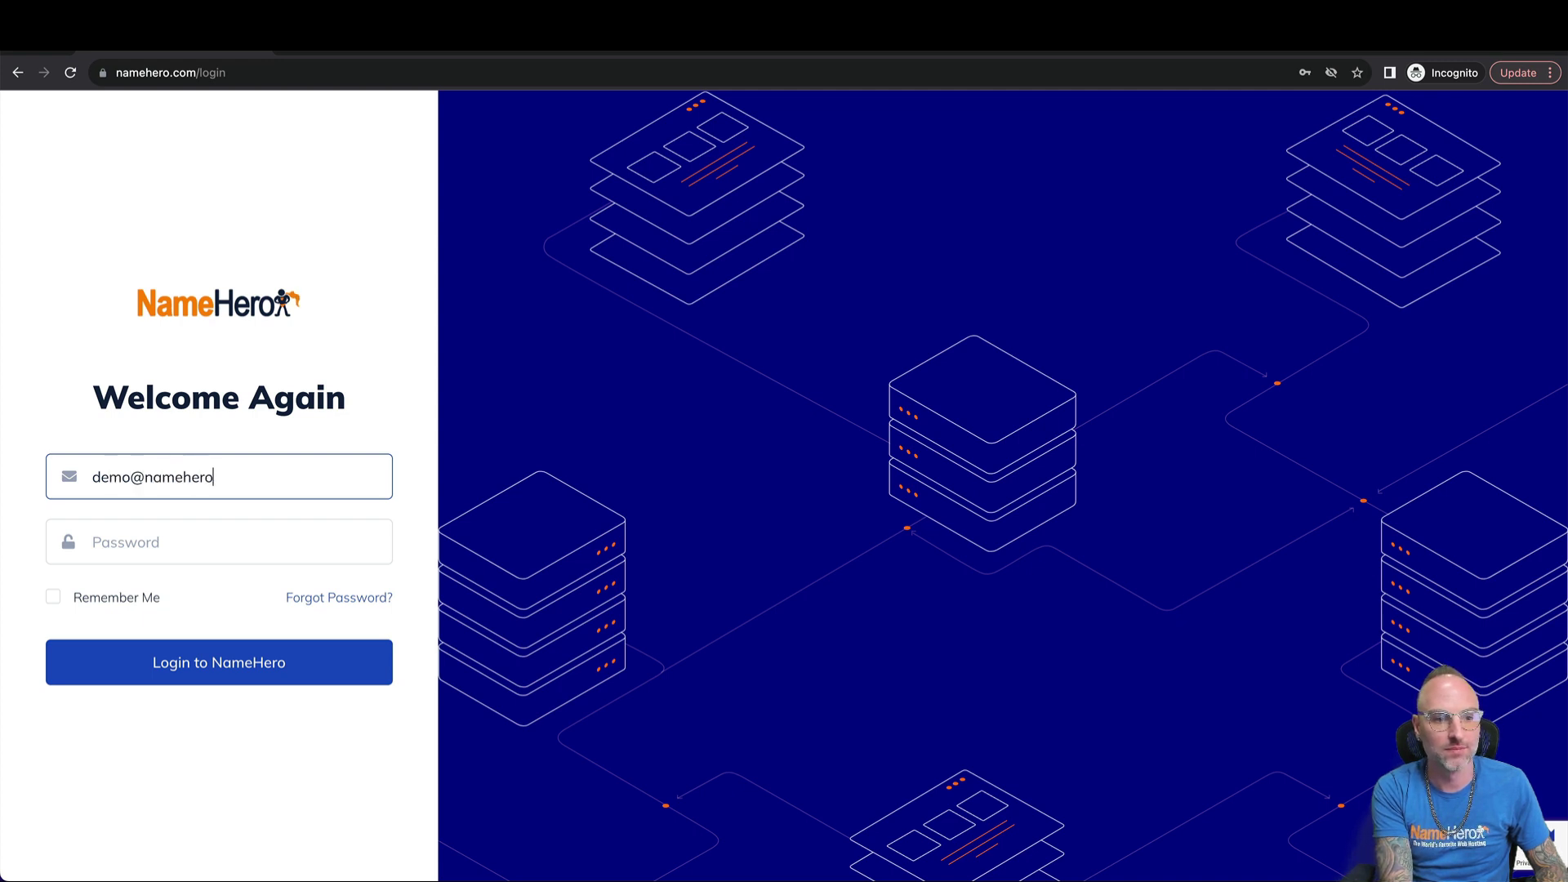
{"action": "key", "text": "Tab"}
{"action": "type", "text": "••••••••••••"}
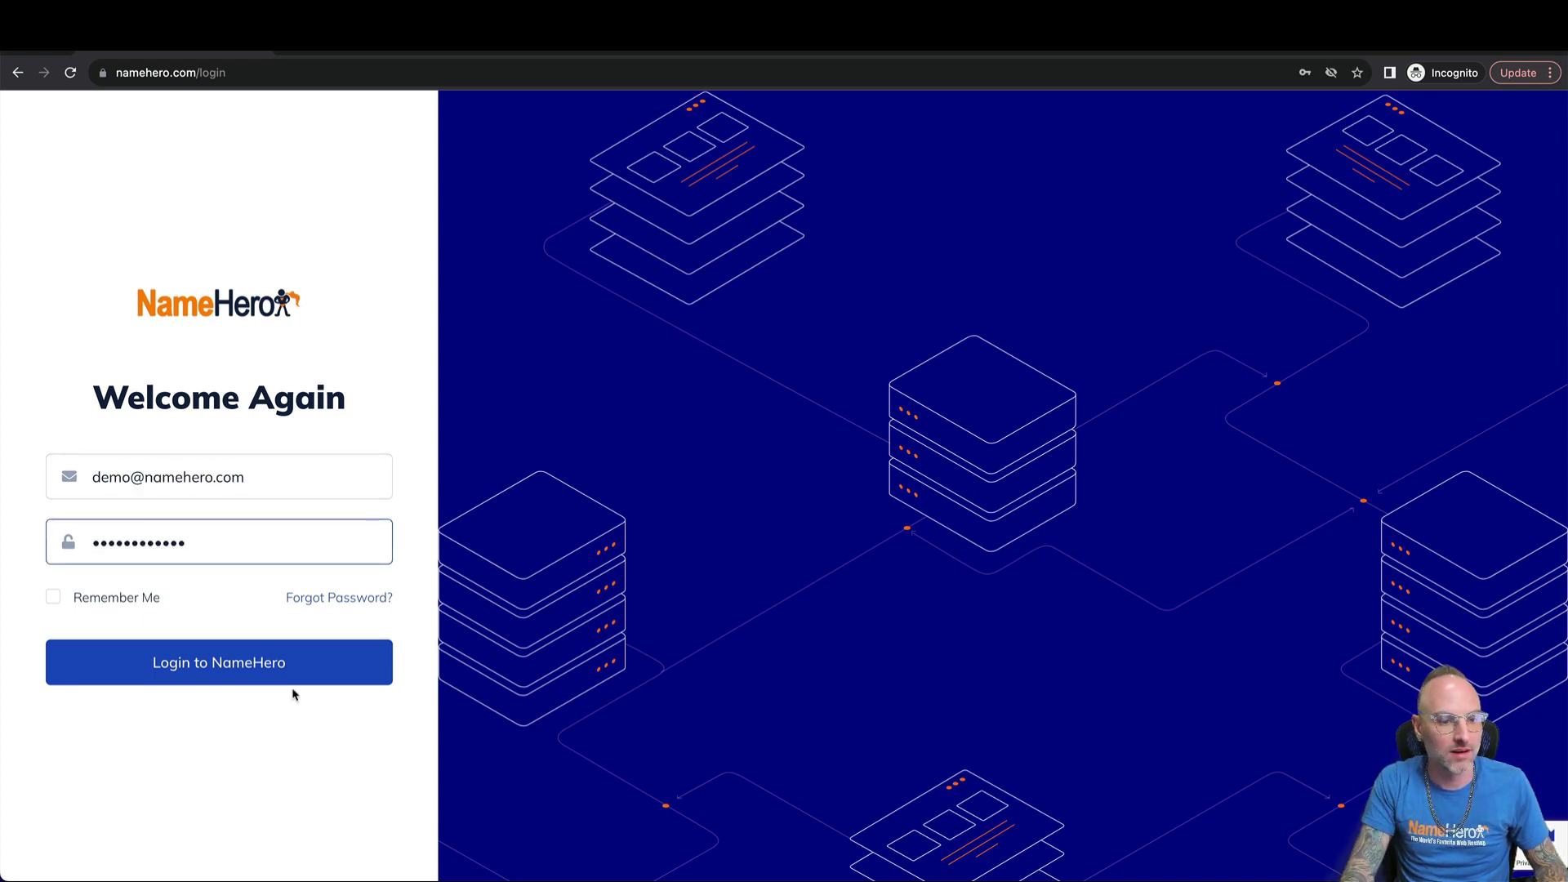
Submit the login and enter the two-factor verification code to reach My Dashboard.
{"action": "left_click", "coordinate": [343, 675]}
{"action": "left_click", "coordinate": [325, 661]}
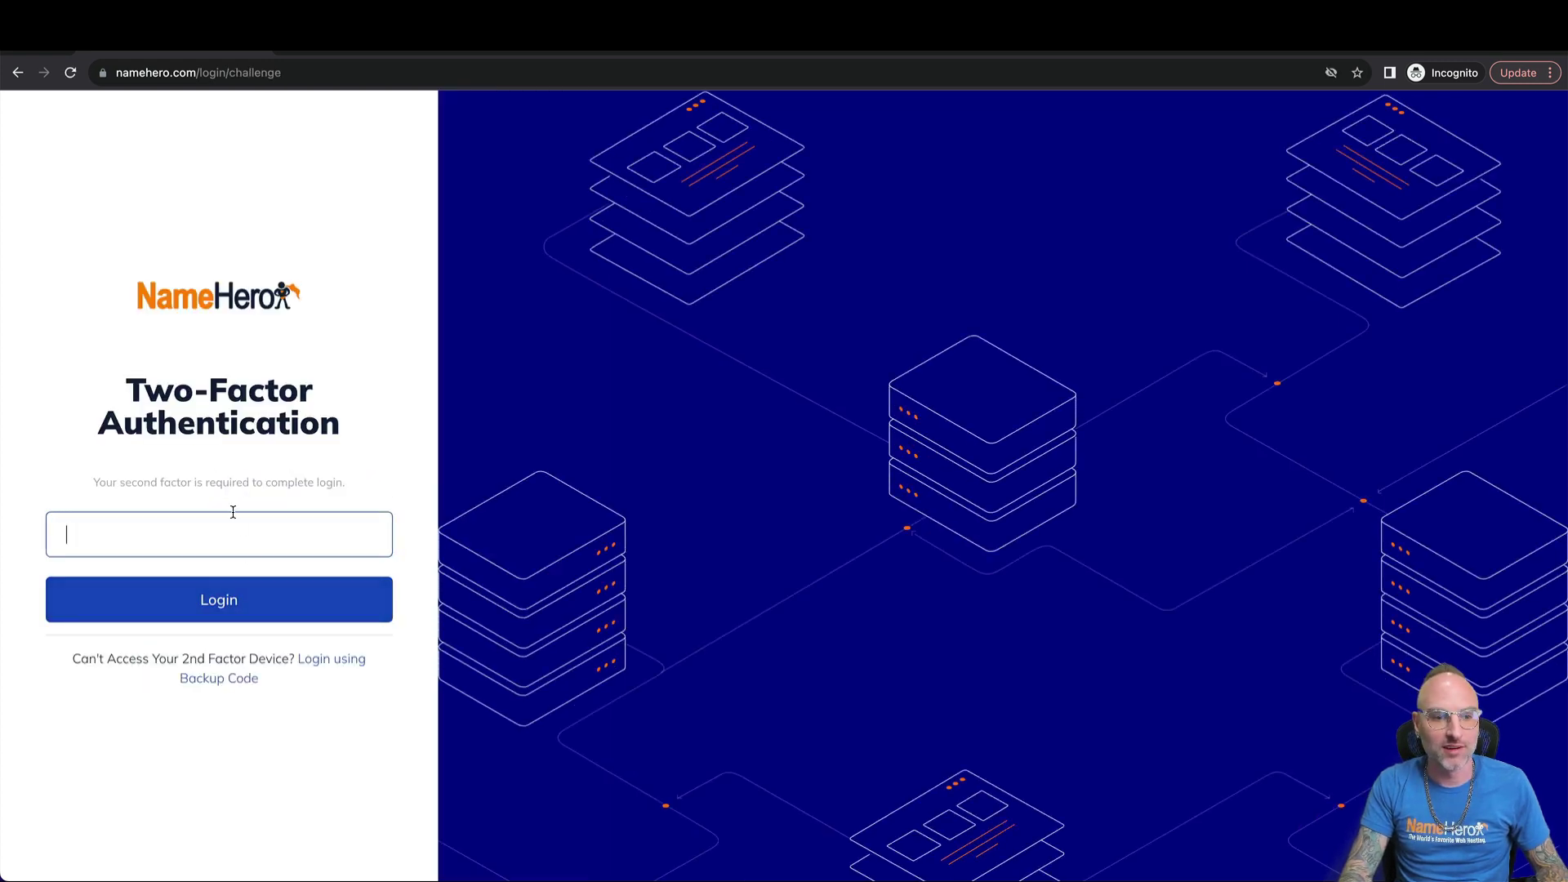
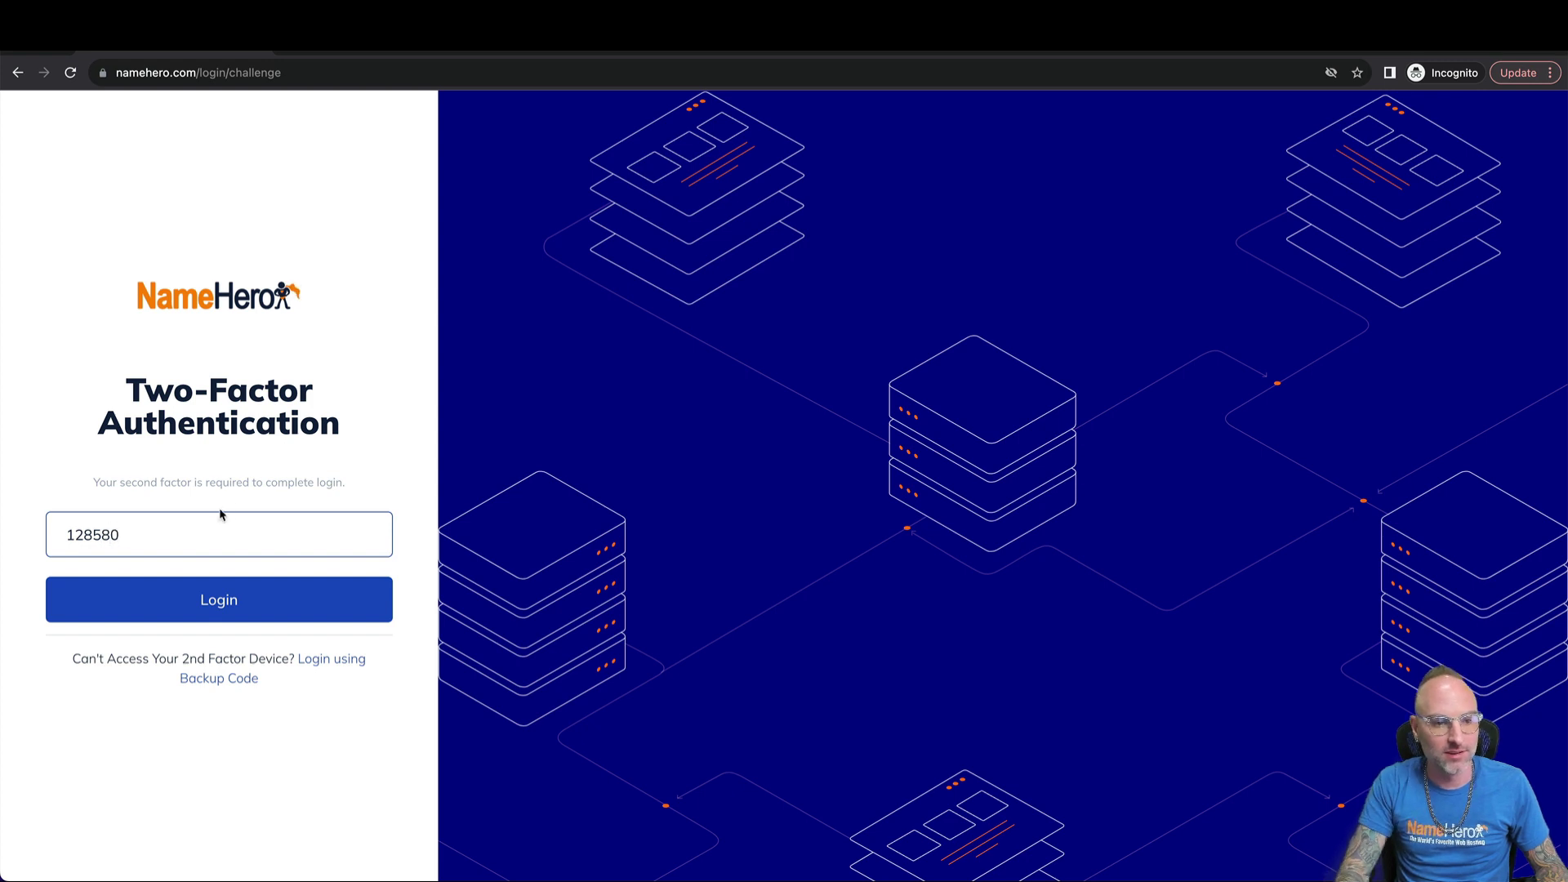
{"action": "key", "text": "Return"}
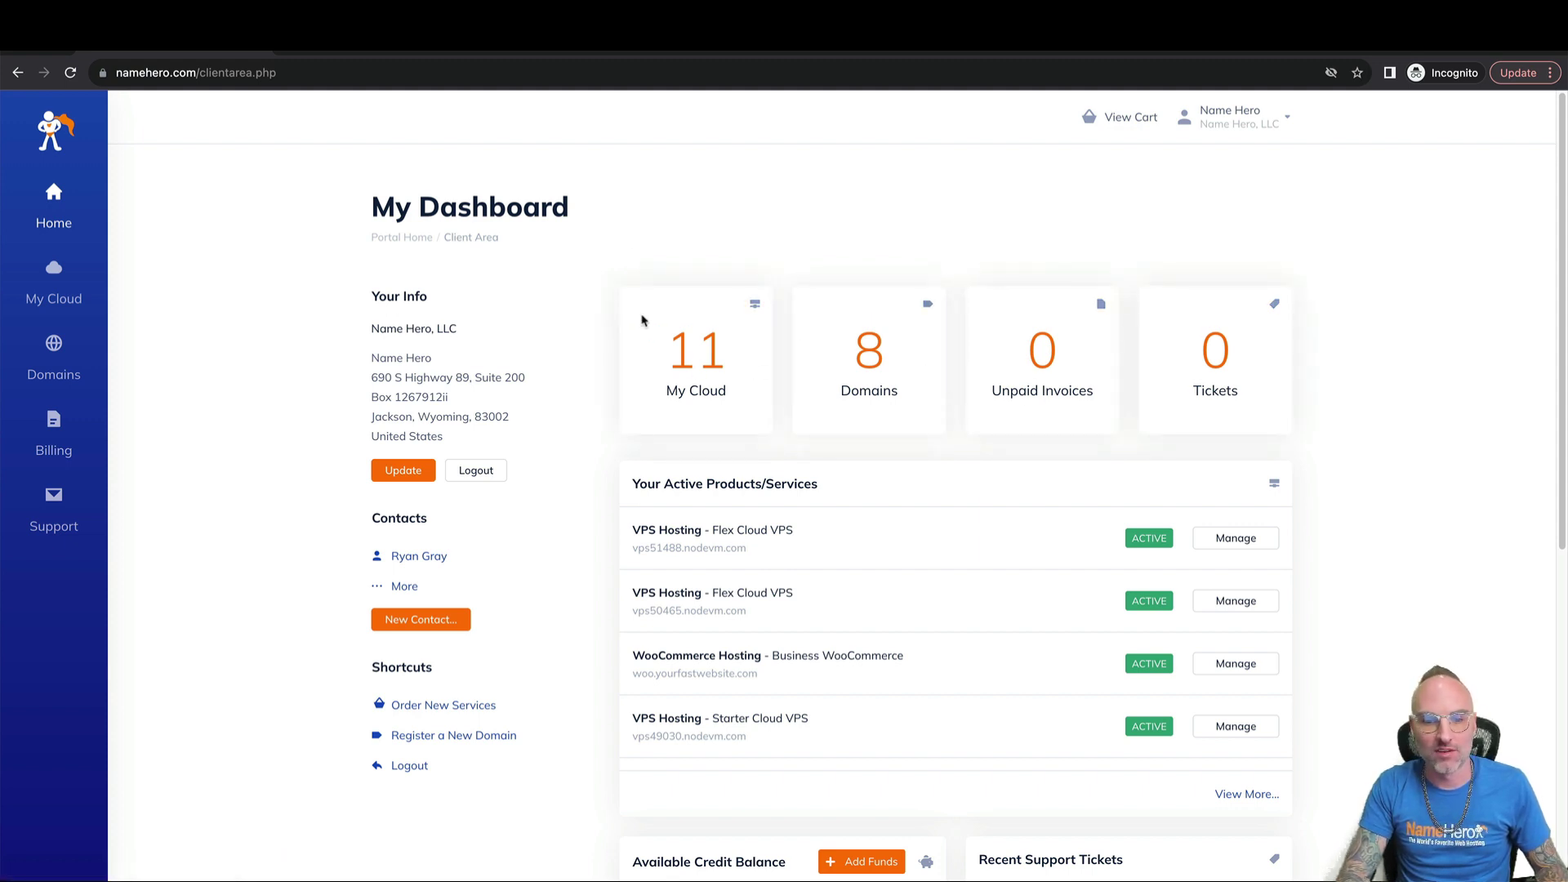
Find the keydiets.com Starter Cloud hosting by searching 'key' and launch its cPanel login.
{"action": "left_click", "coordinate": [1174, 349]}
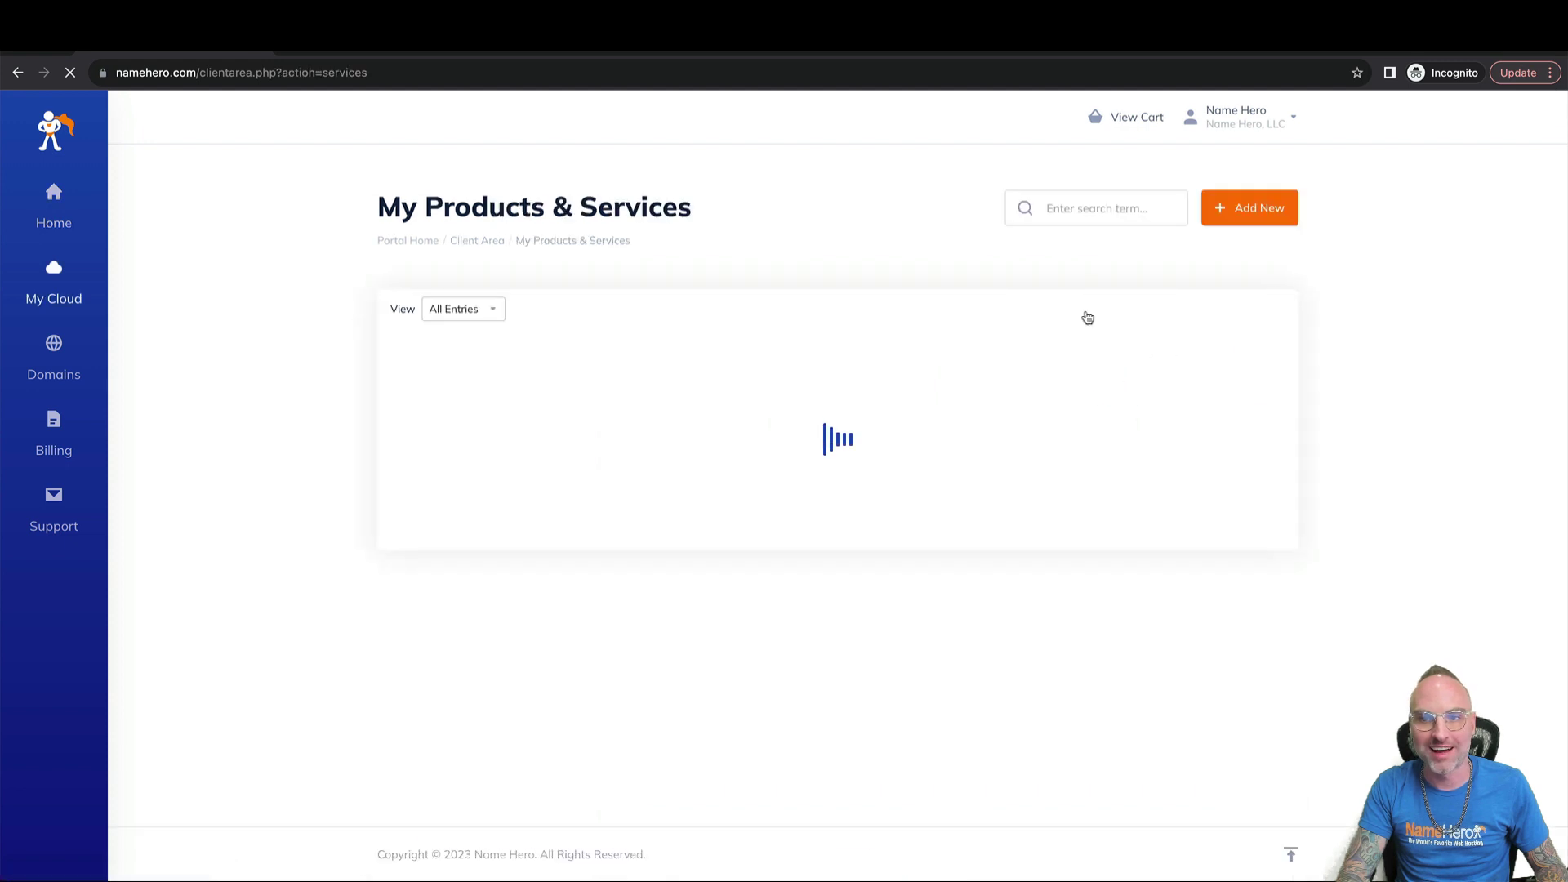
{"action": "left_click", "coordinate": [1045, 207]}
{"action": "type", "text": "key"}
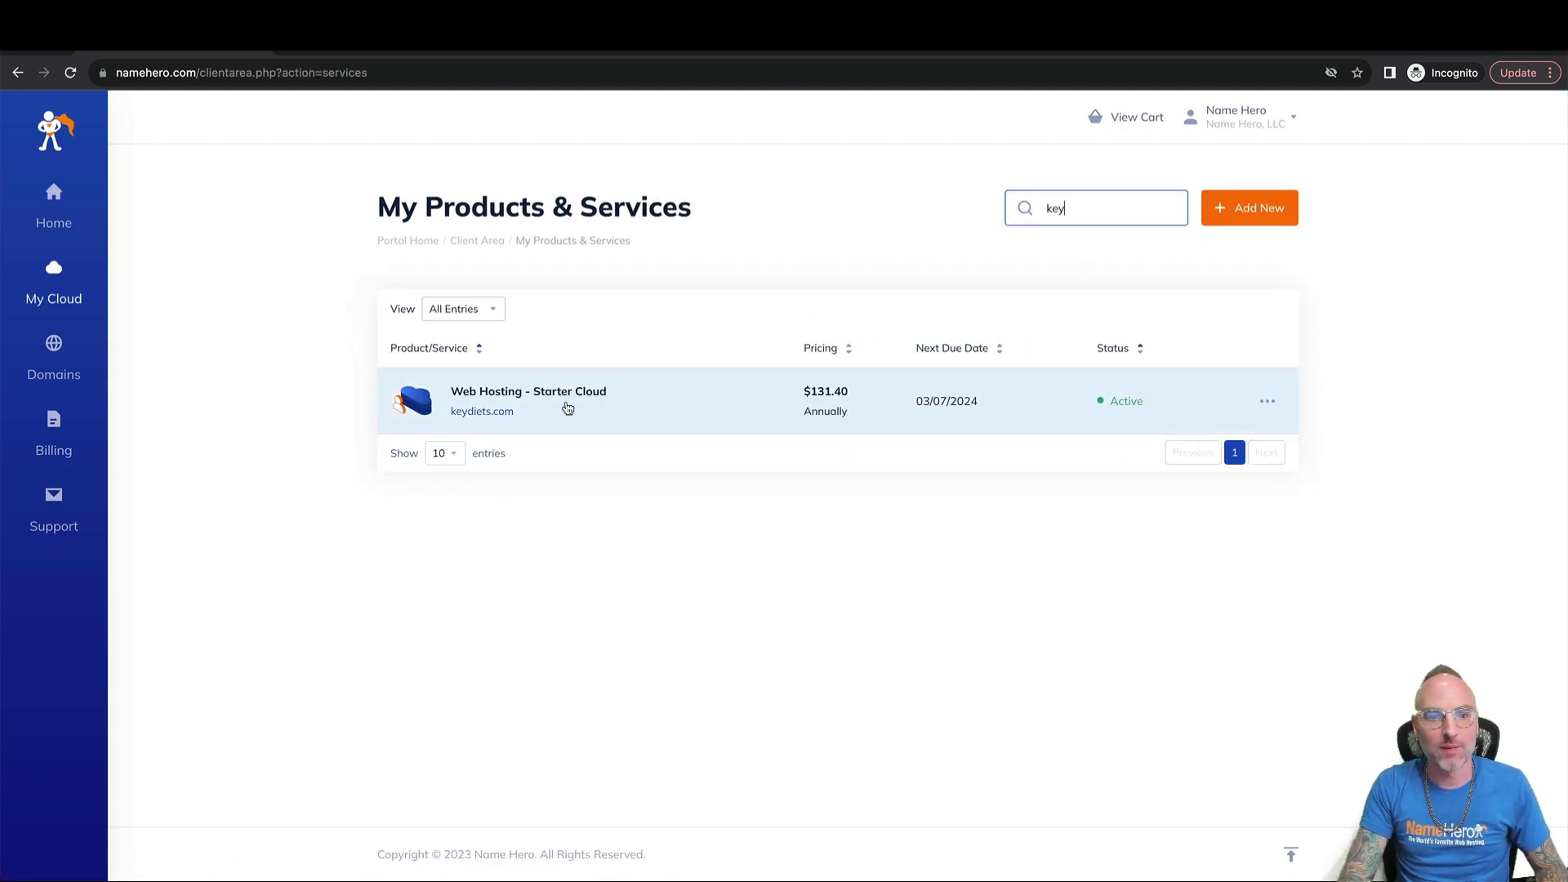
{"action": "left_click", "coordinate": [599, 396]}
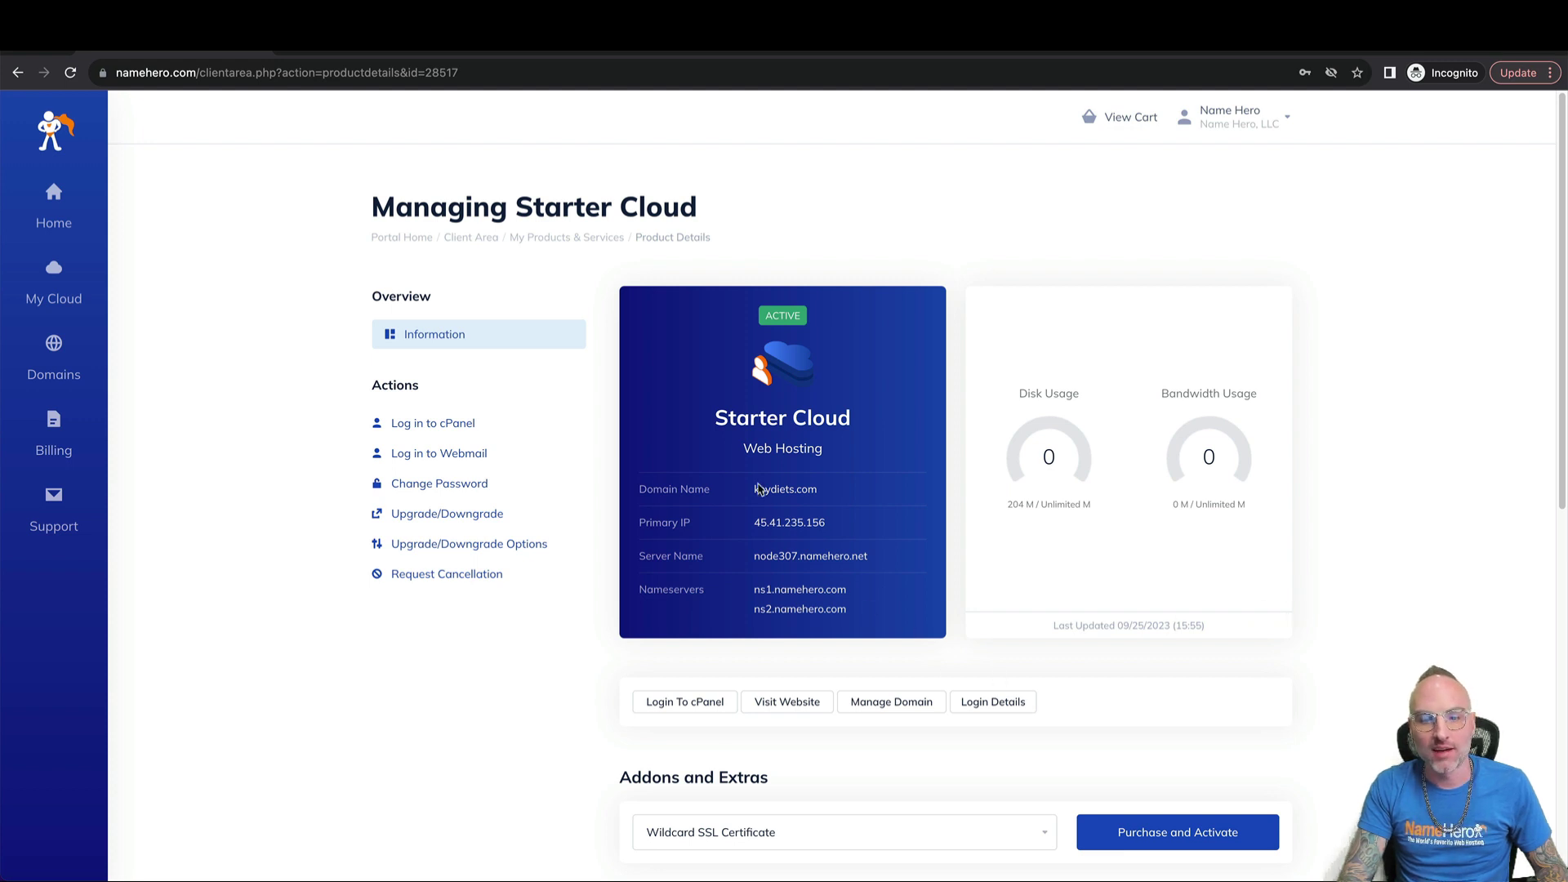
{"action": "left_click", "coordinate": [690, 703]}
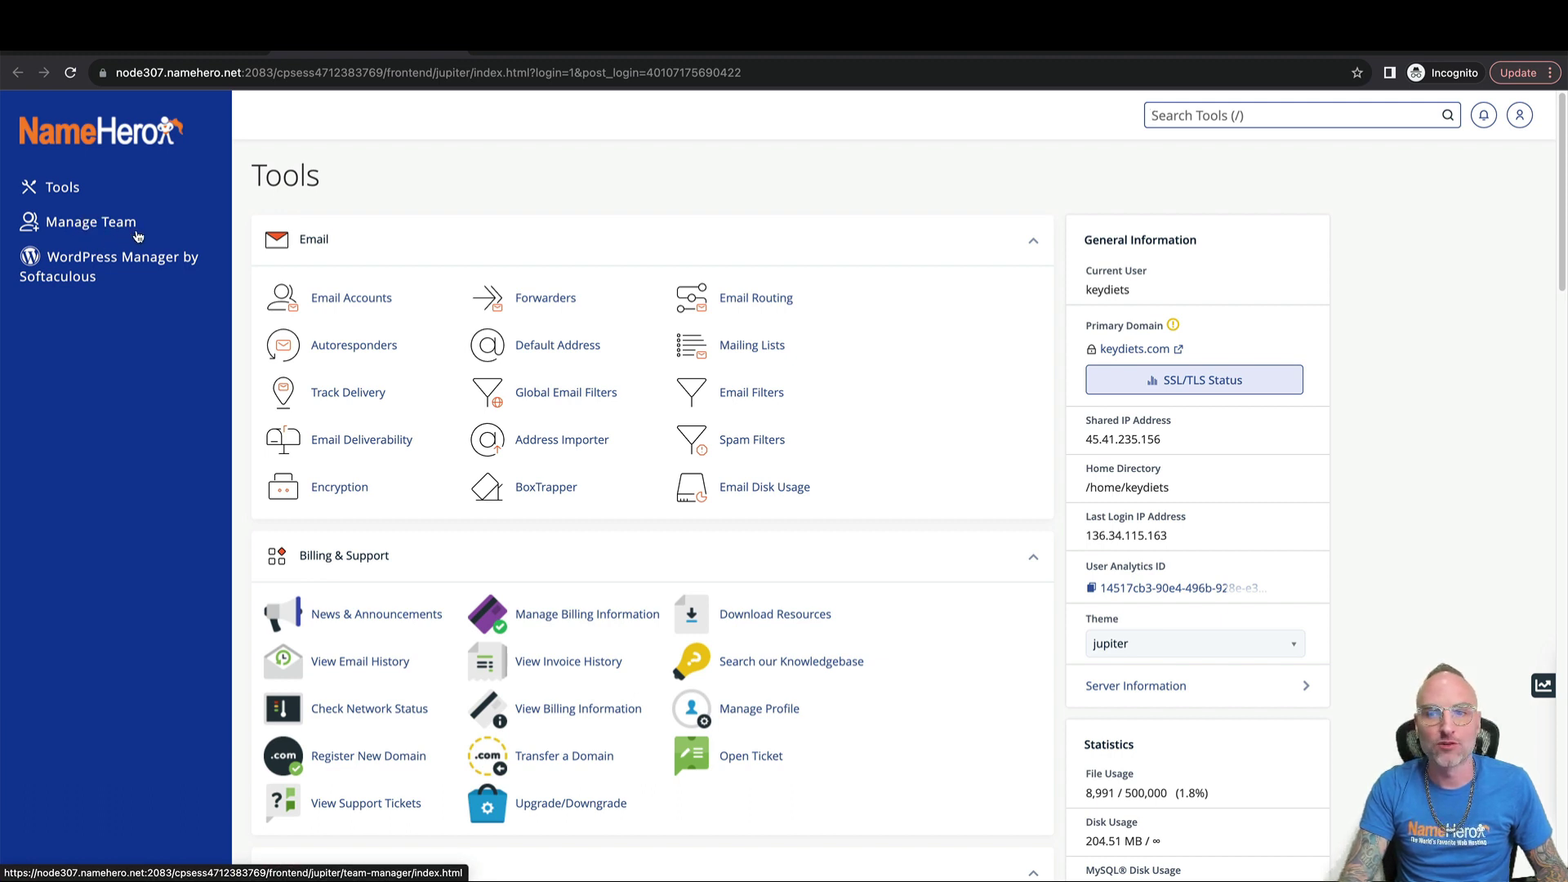
Locate Manage Team under Preferences on the cPanel Tools page and open it.
{"action": "left_click", "coordinate": [1177, 115]}
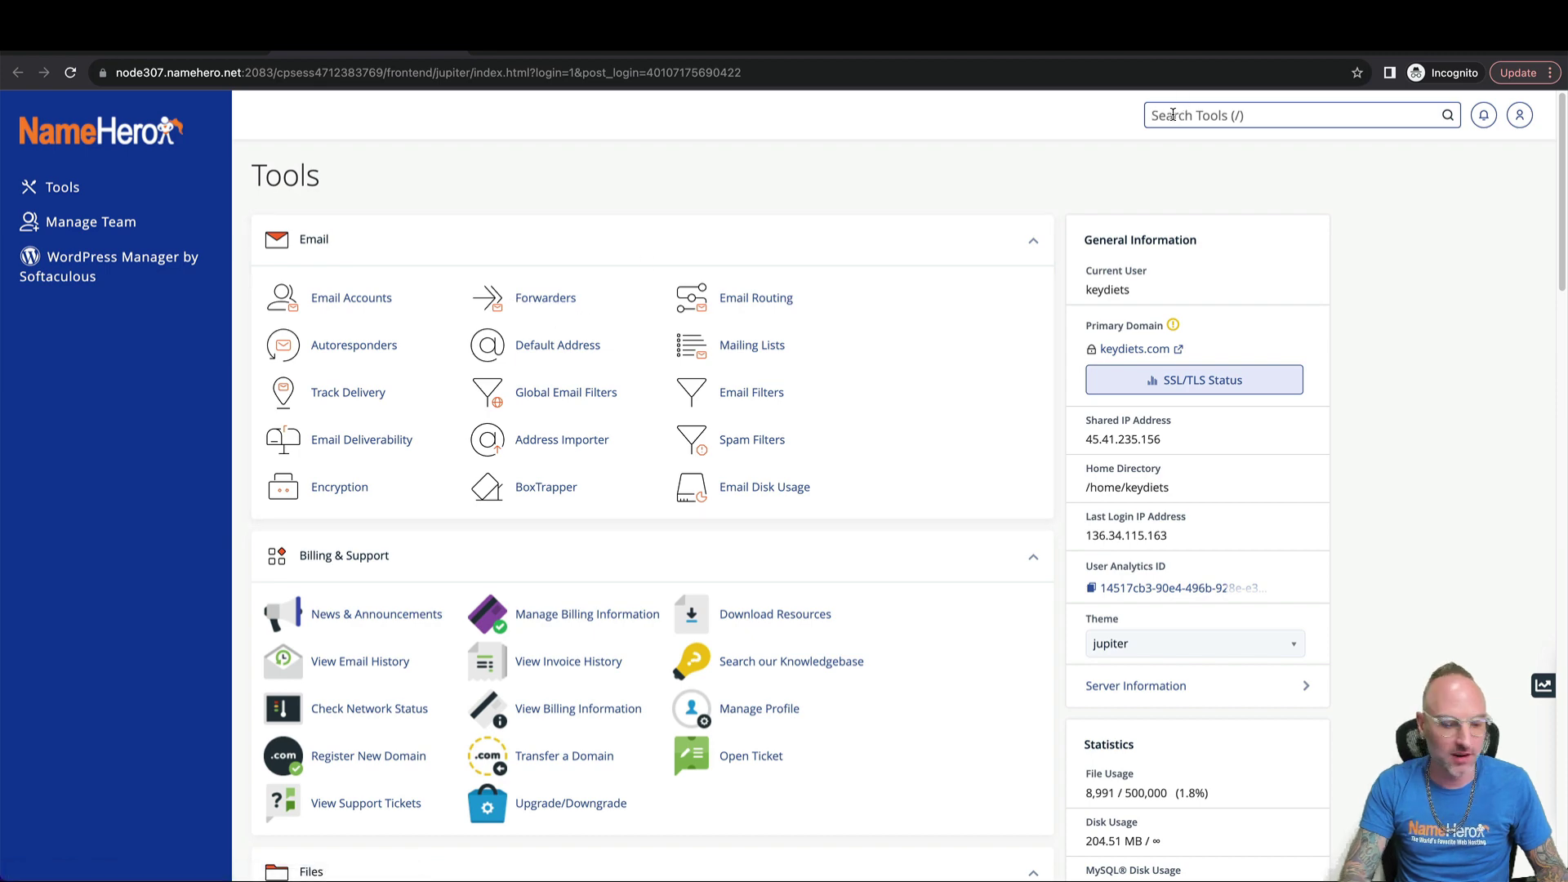
{"action": "type", "text": "manage"}
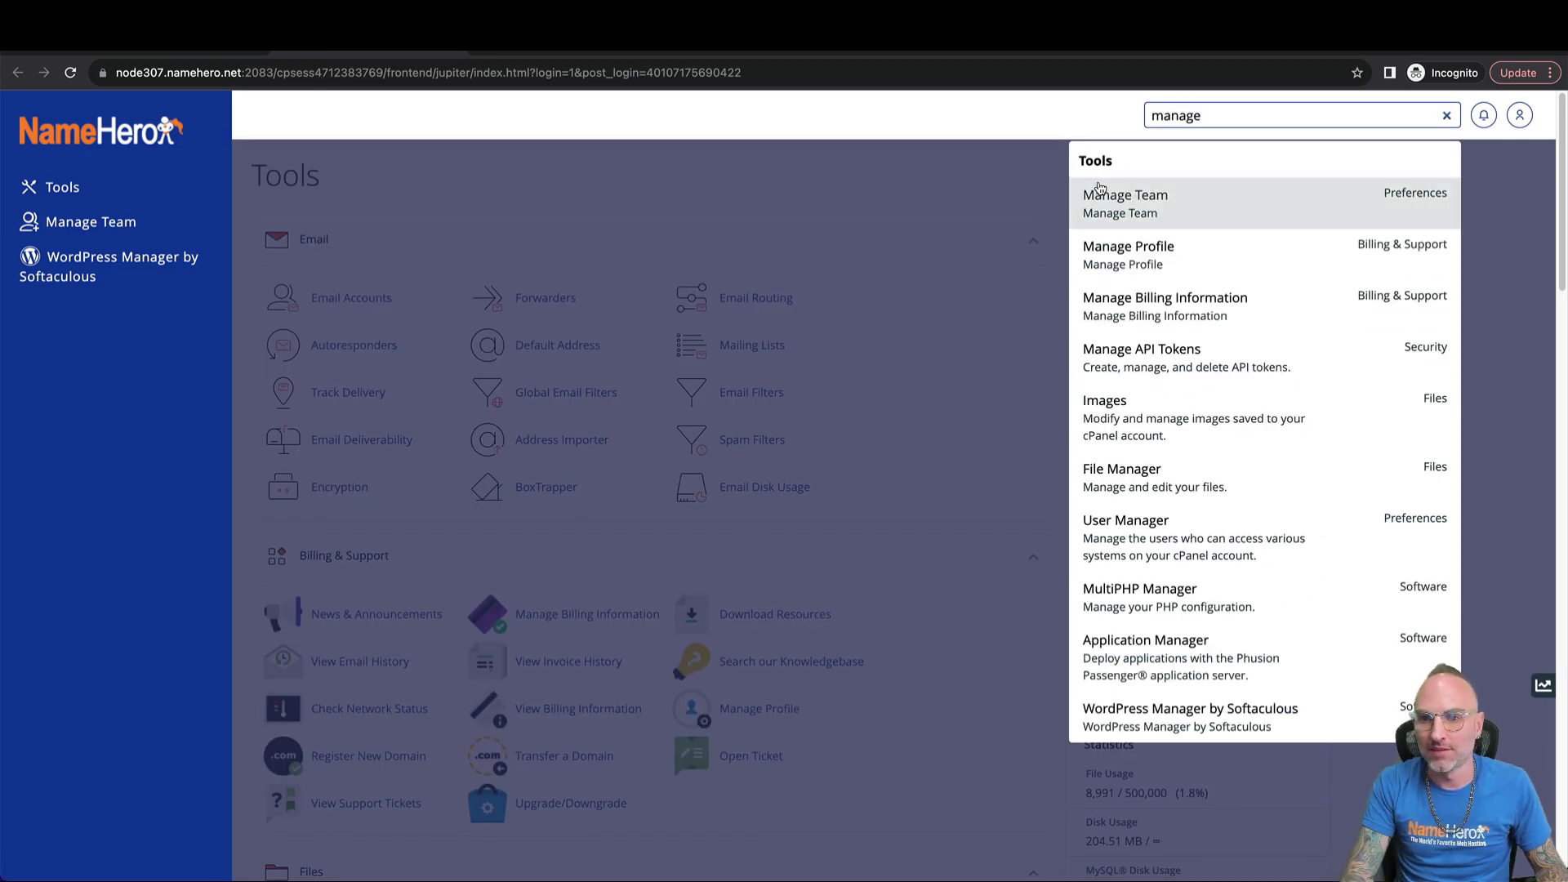
{"action": "left_click", "coordinate": [1447, 116]}
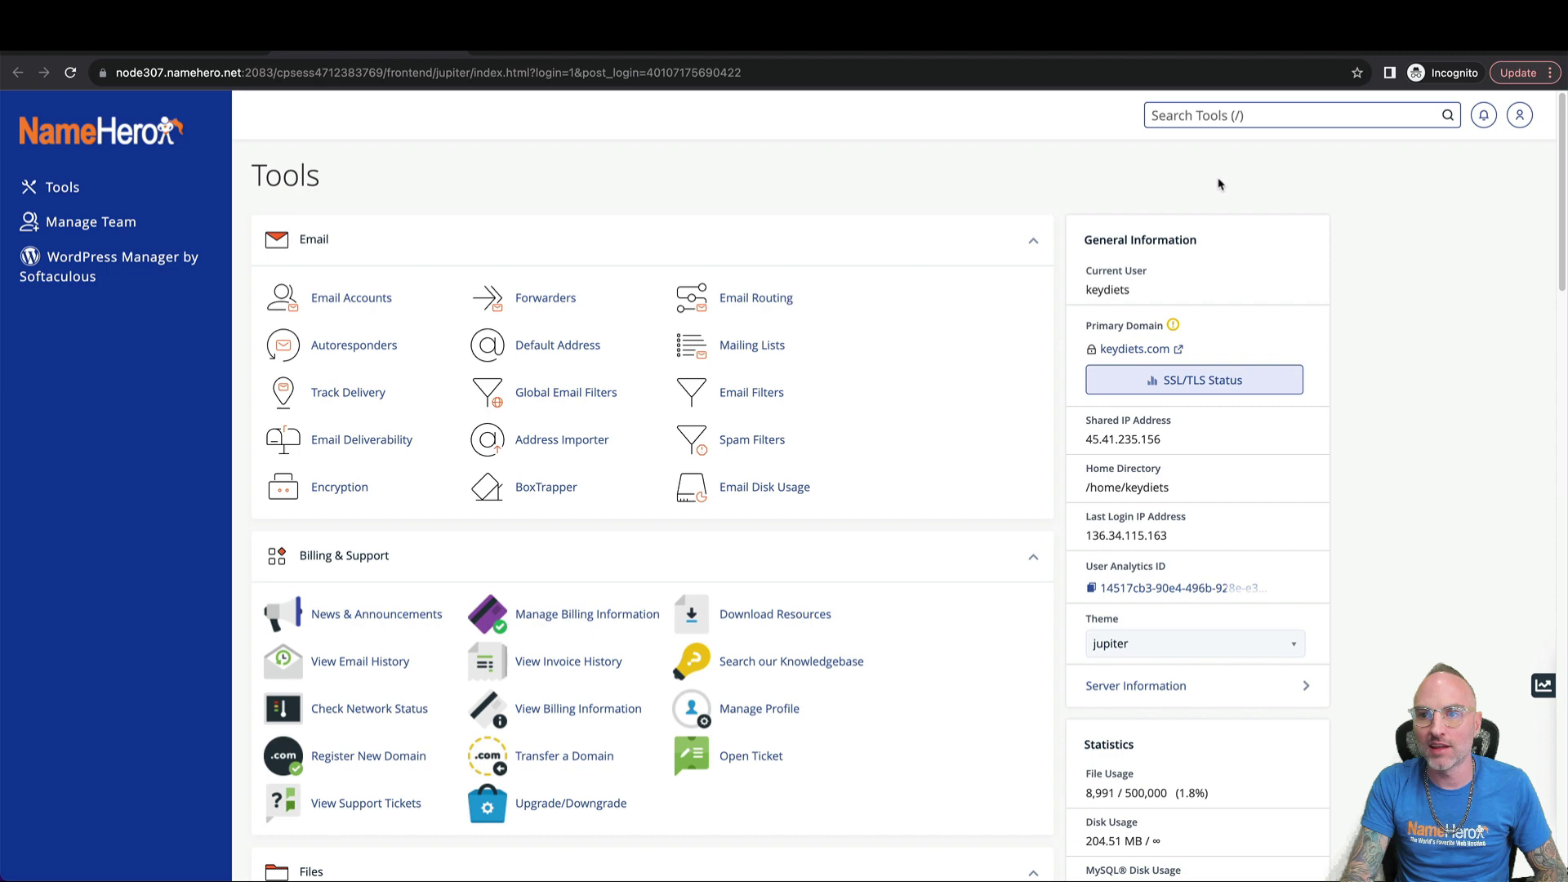
{"action": "scroll", "coordinate": [606, 400], "scroll_direction": "down", "scroll_amount": 9}
{"action": "scroll", "coordinate": [612, 416], "scroll_direction": "down", "scroll_amount": 15}
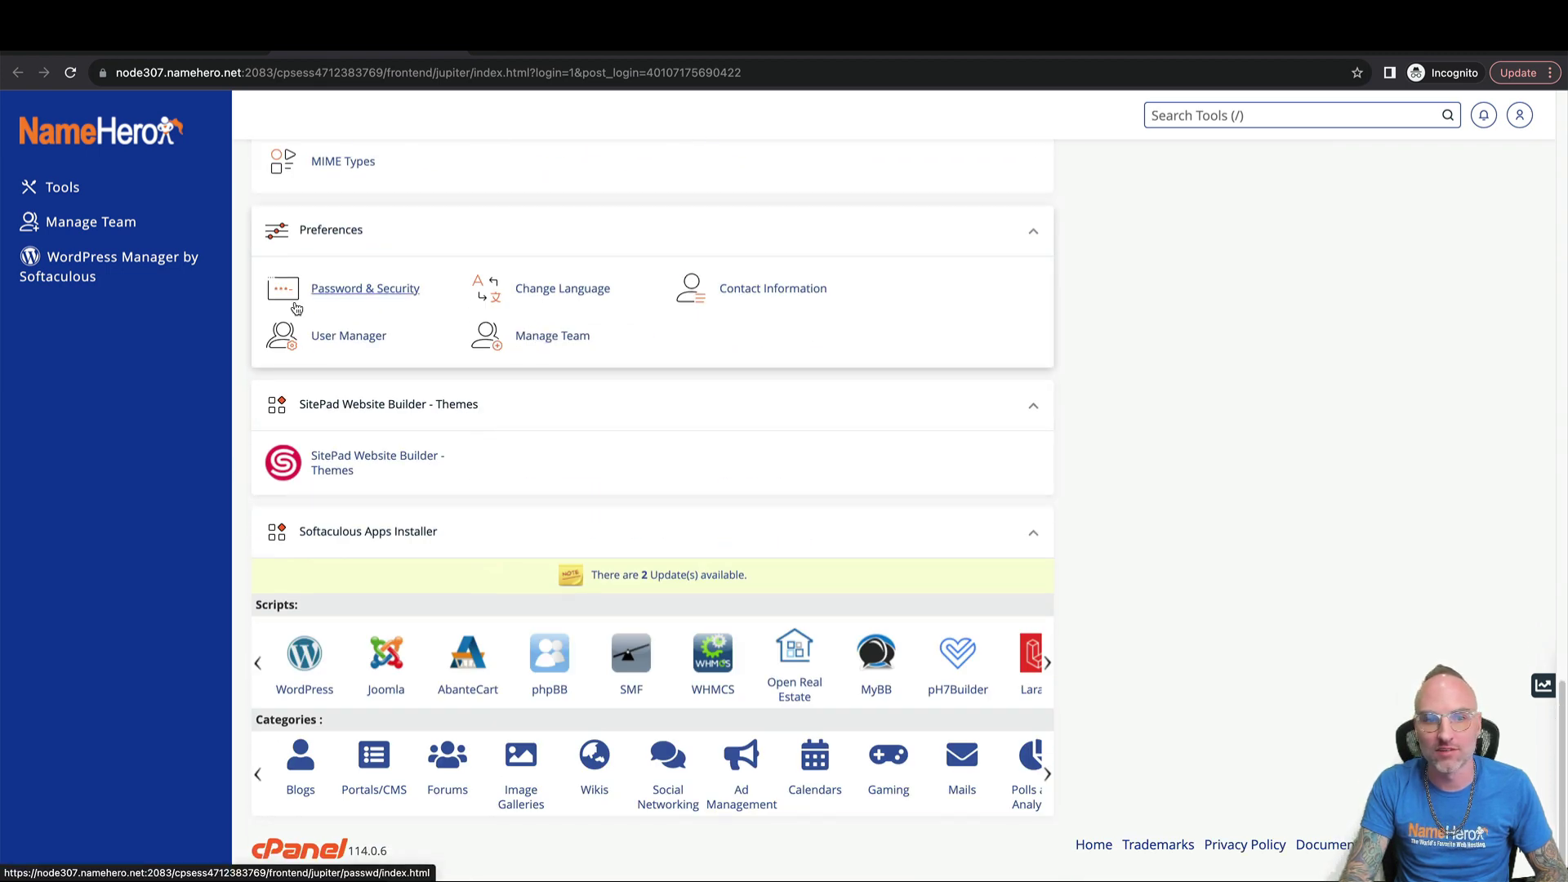
{"action": "left_click", "coordinate": [553, 336]}
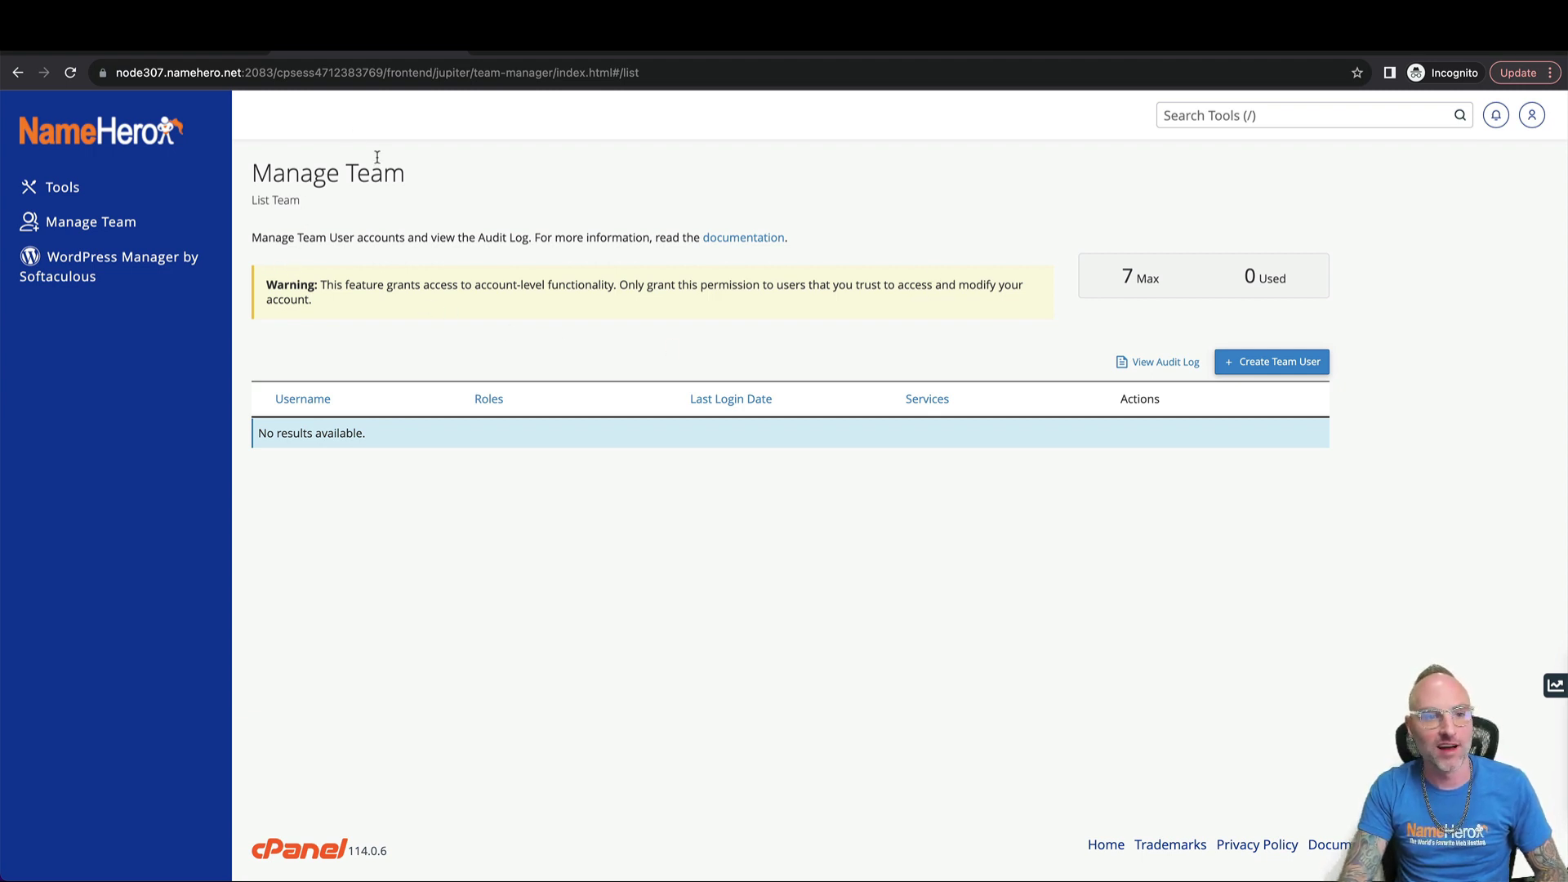
{"action": "left_click_drag", "start_coordinate": [314, 296], "coordinate": [960, 285]}
{"action": "left_click", "coordinate": [558, 284]}
{"action": "left_click_drag", "start_coordinate": [992, 284], "coordinate": [945, 280]}
{"action": "left_click", "coordinate": [946, 278]}
{"action": "left_click", "coordinate": [932, 318]}
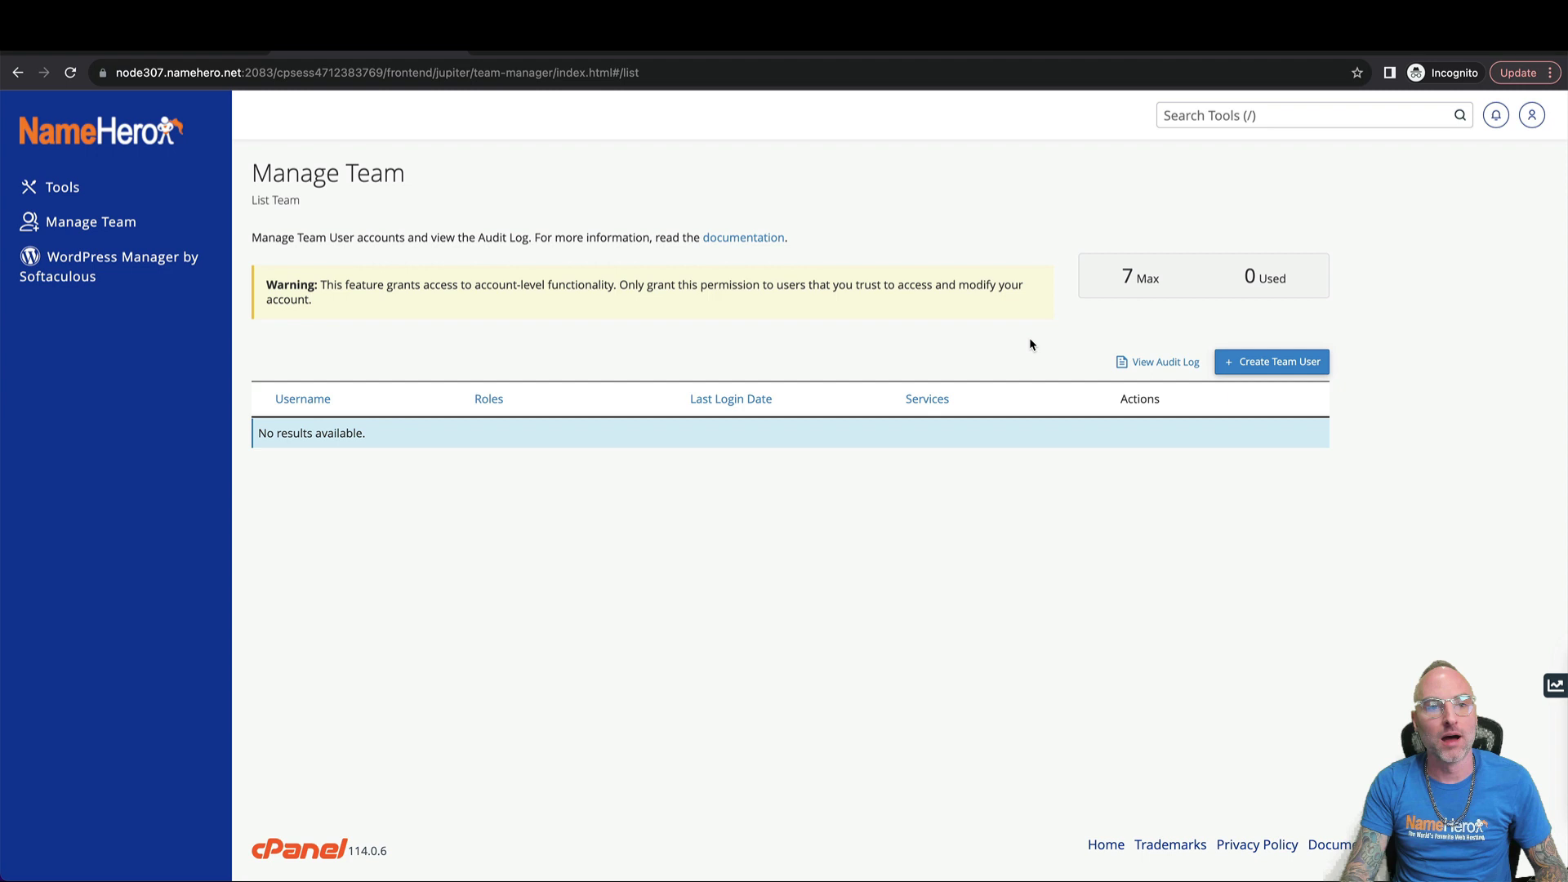
{"action": "left_click_drag", "start_coordinate": [1115, 276], "coordinate": [1290, 273]}
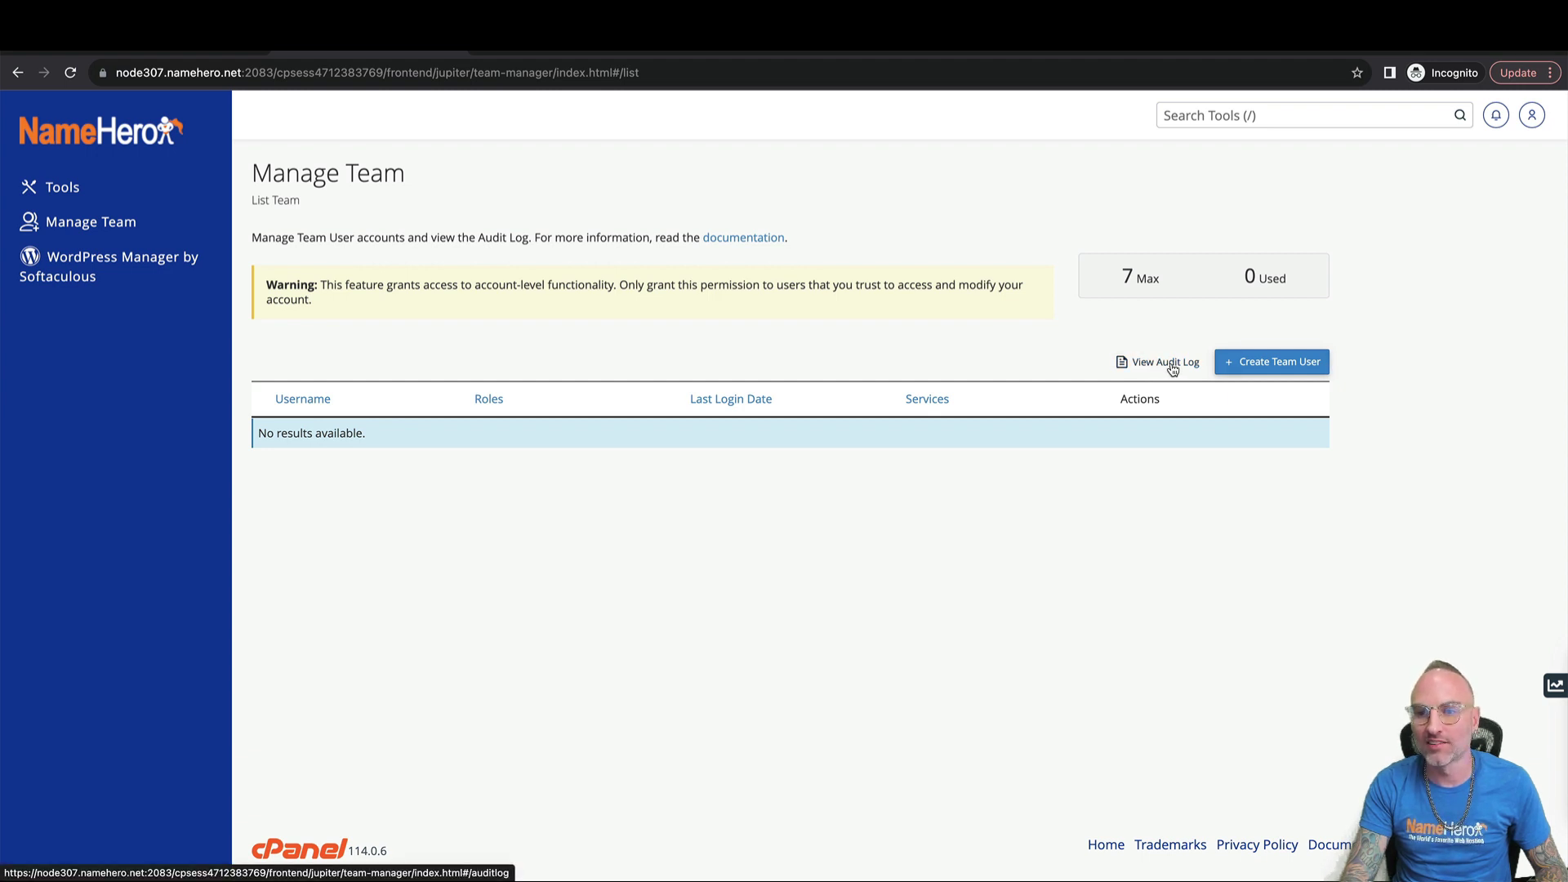
{"action": "left_click", "coordinate": [1260, 370]}
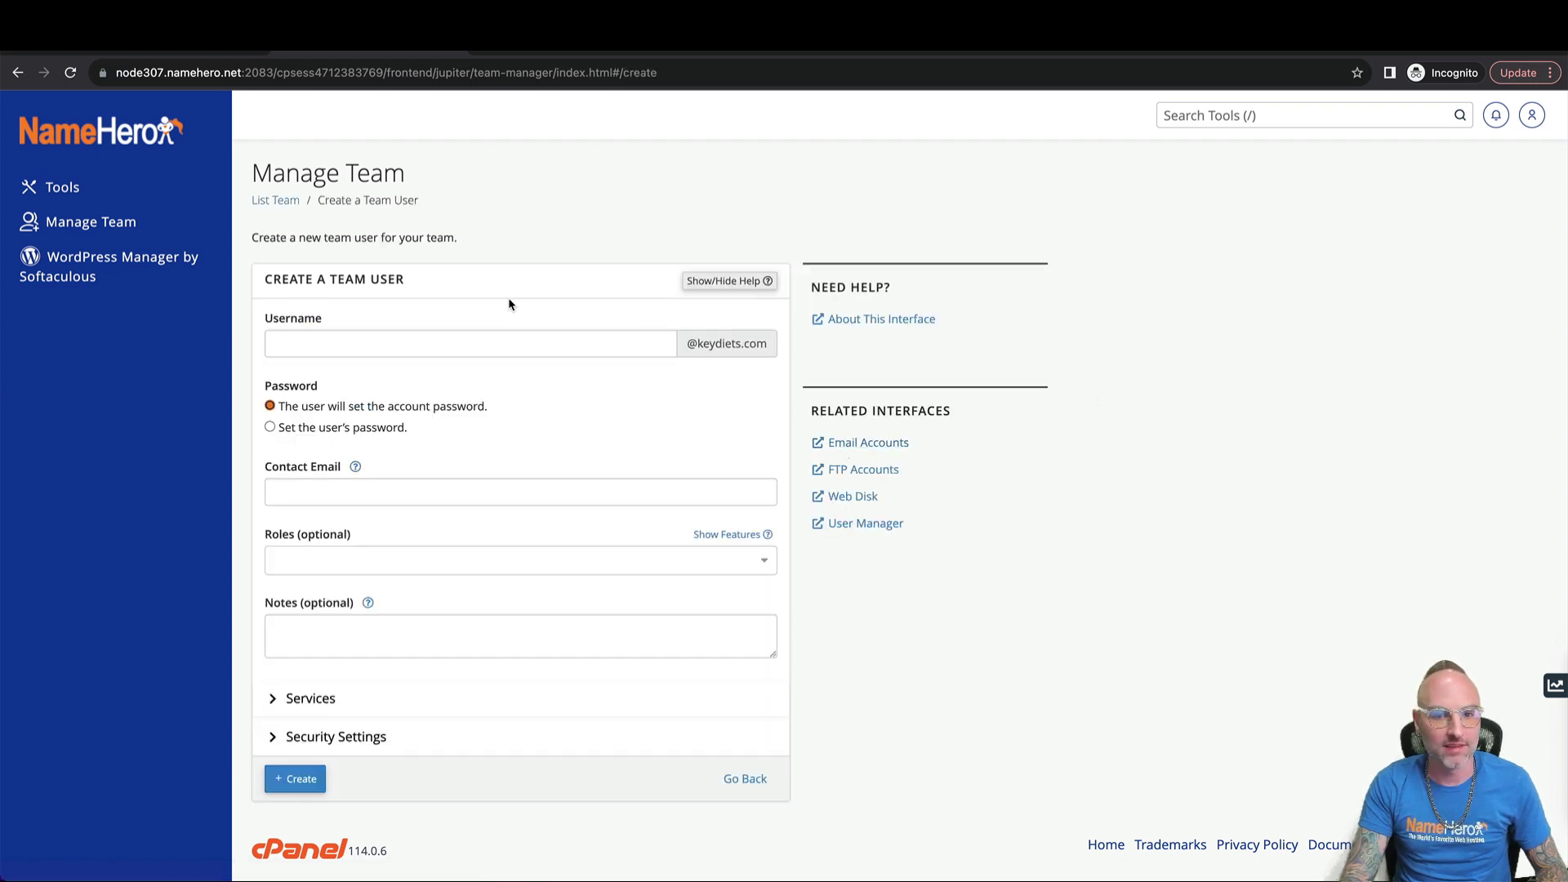
{"action": "left_click_drag", "start_coordinate": [686, 346], "coordinate": [776, 344]}
{"action": "left_click", "coordinate": [776, 343]}
{"action": "triple_click", "coordinate": [716, 349]}
{"action": "left_click", "coordinate": [690, 344]}
{"action": "left_click", "coordinate": [646, 365]}
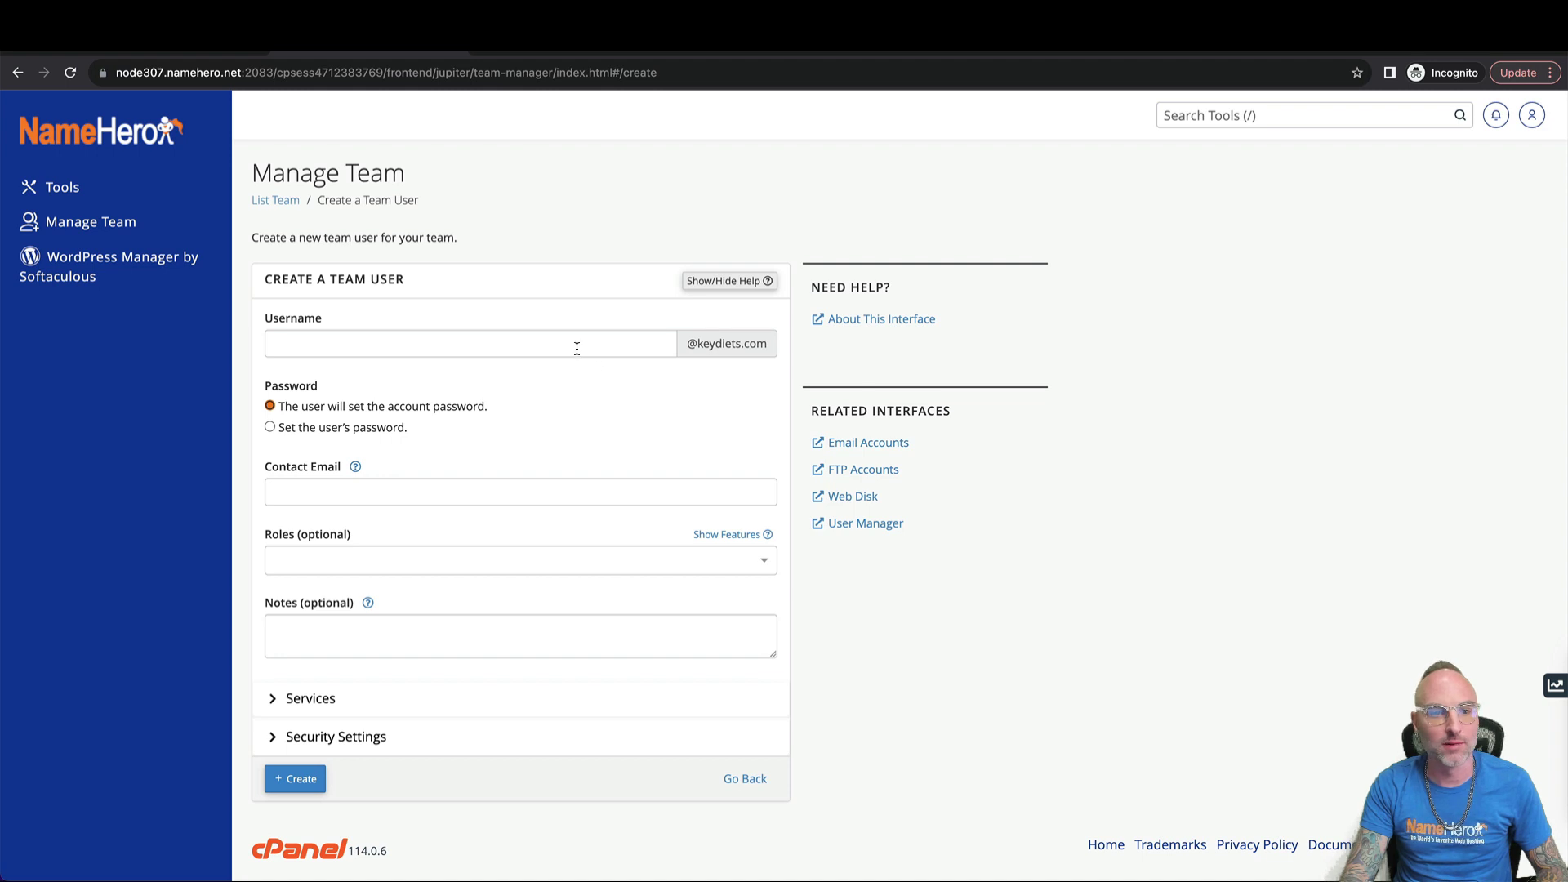
{"action": "left_click", "coordinate": [577, 348]}
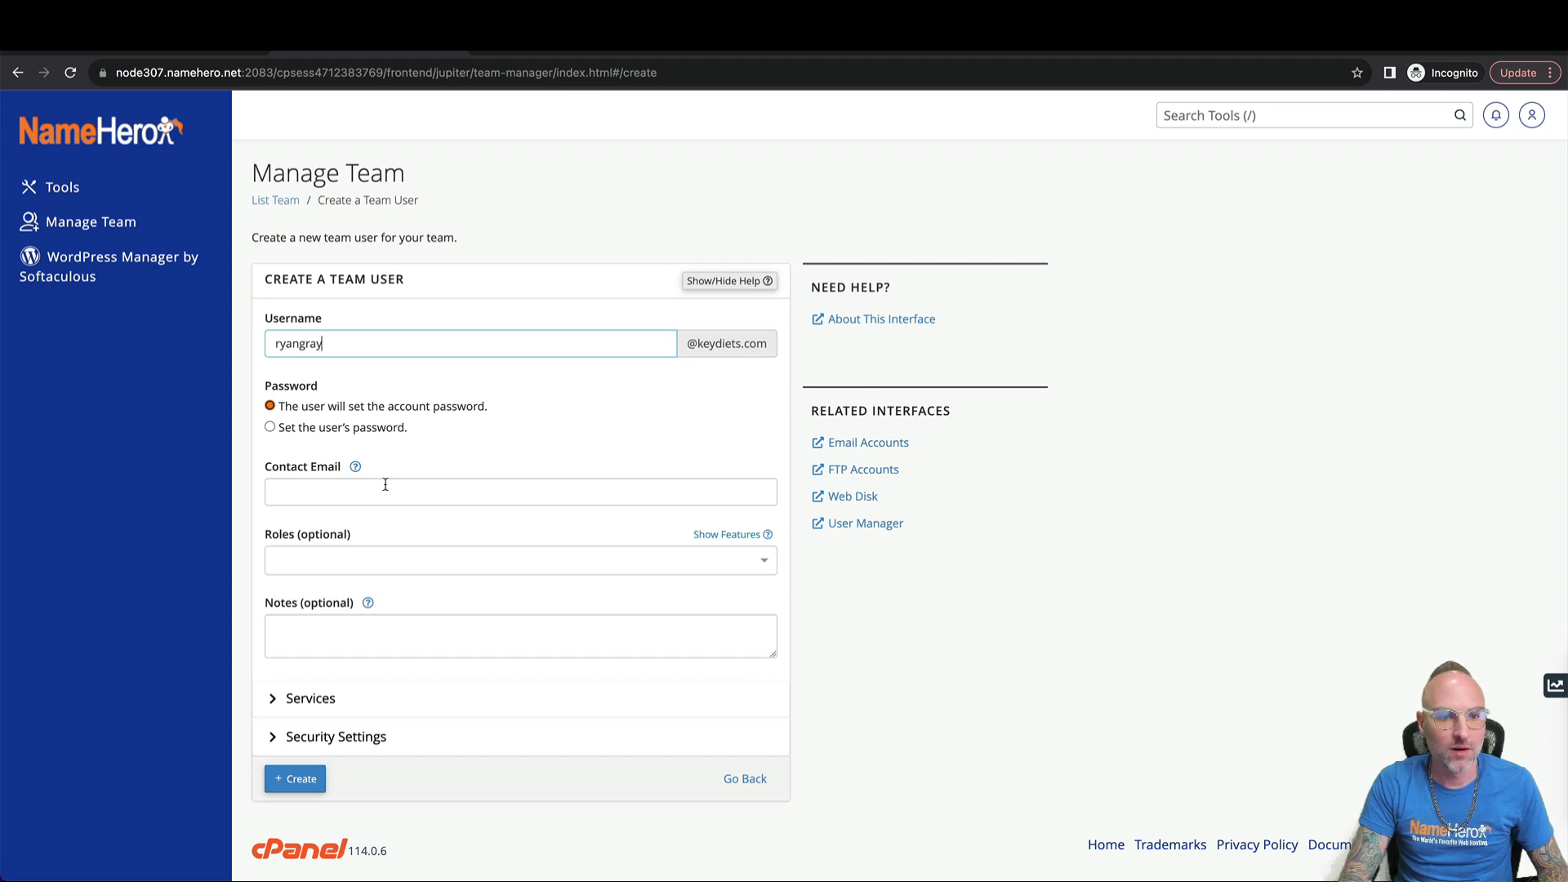
Choose the 'Set the user's password.' option.
{"action": "left_click_drag", "start_coordinate": [281, 410], "coordinate": [515, 418]}
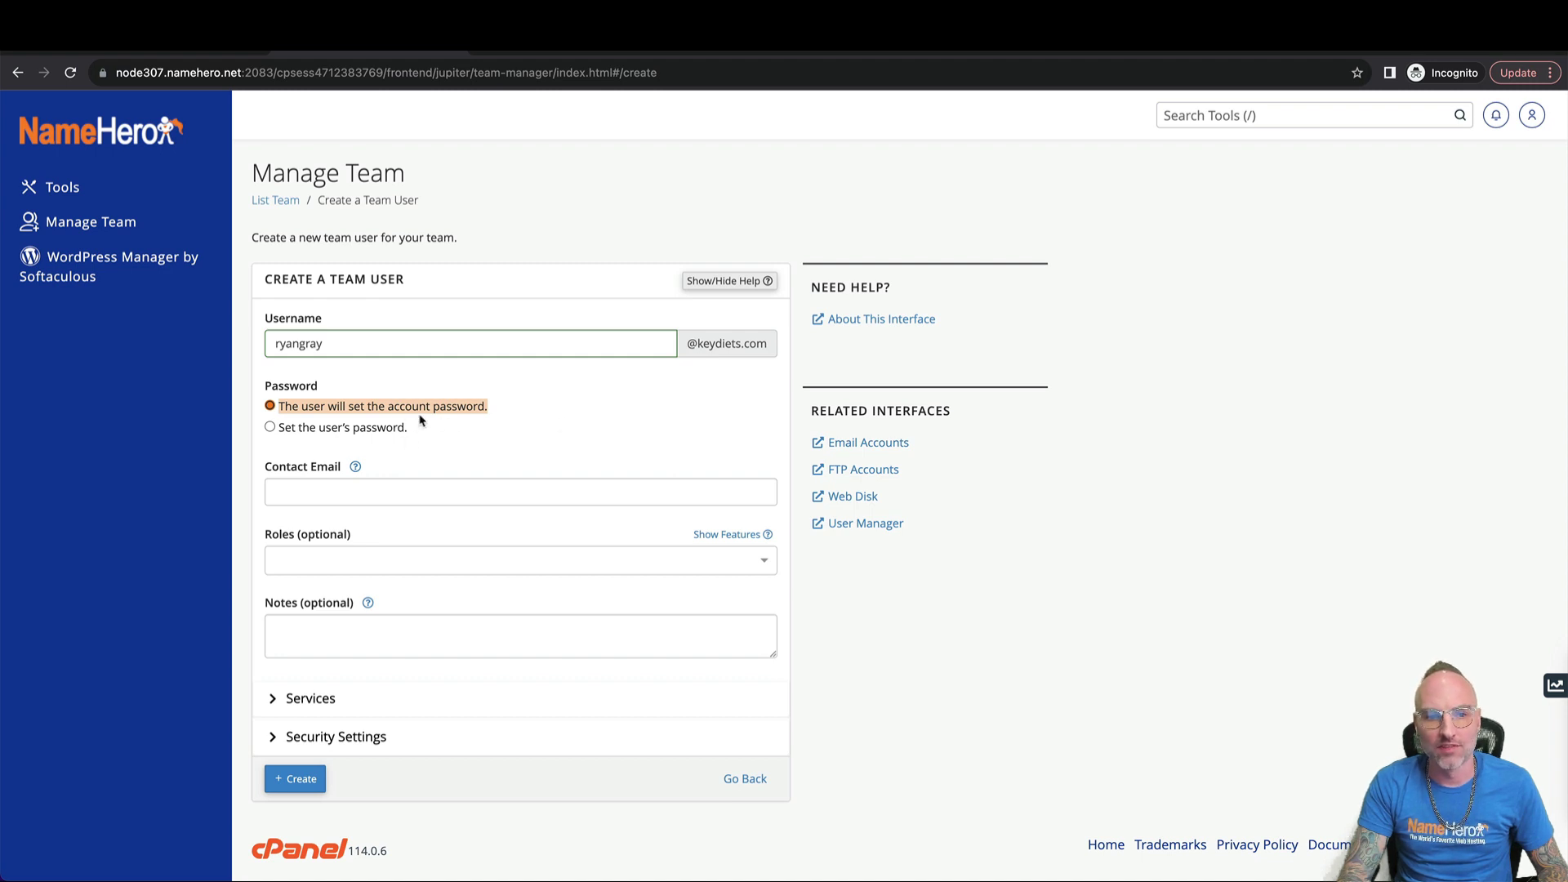
{"action": "left_click", "coordinate": [593, 419]}
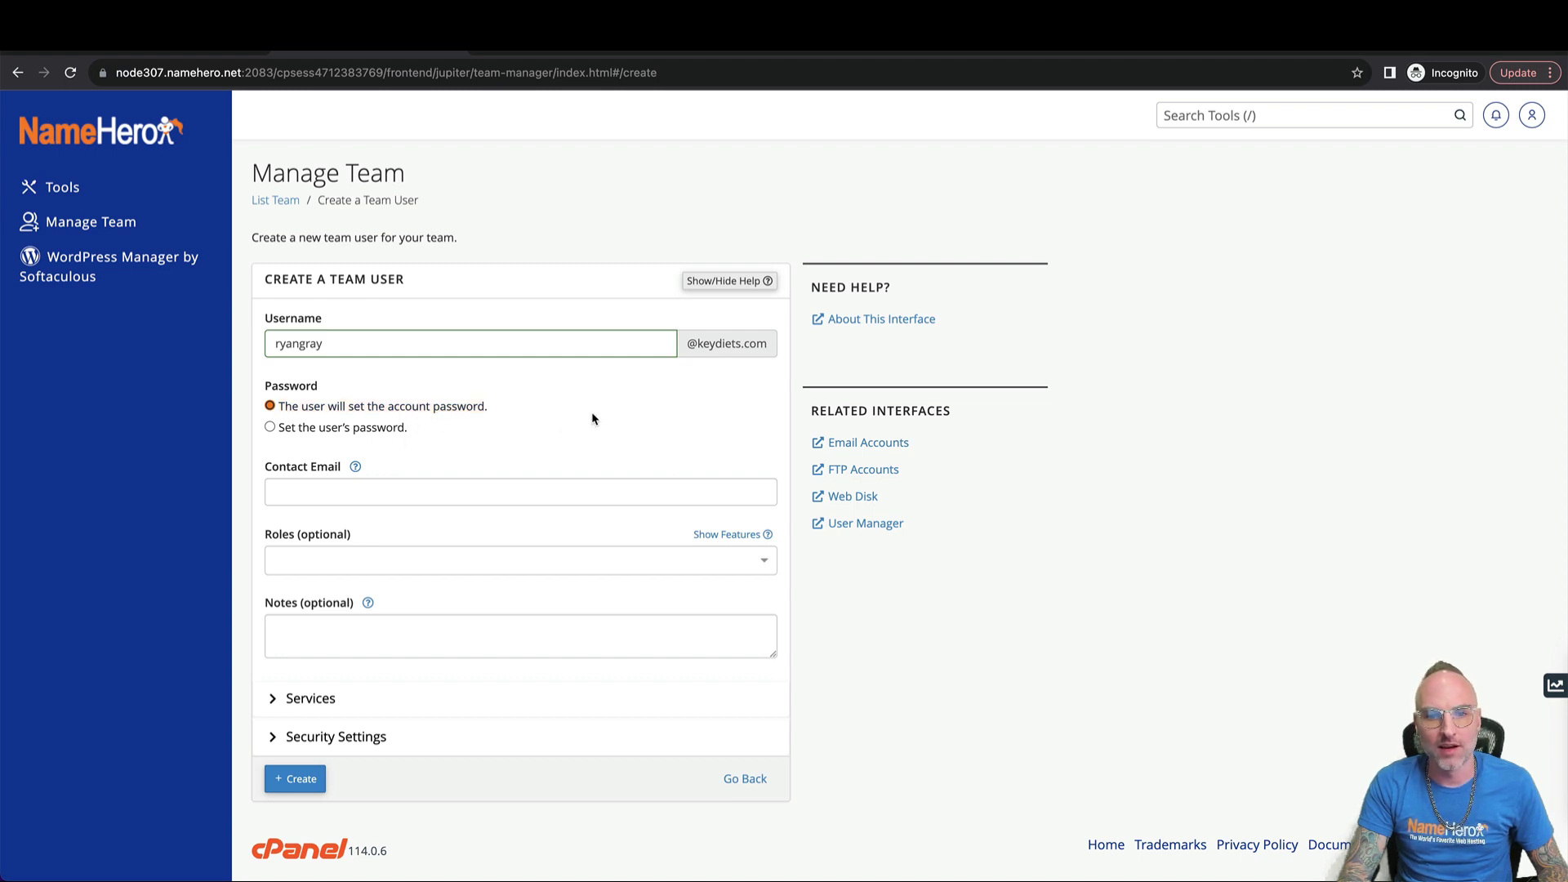
{"action": "left_click", "coordinate": [359, 431]}
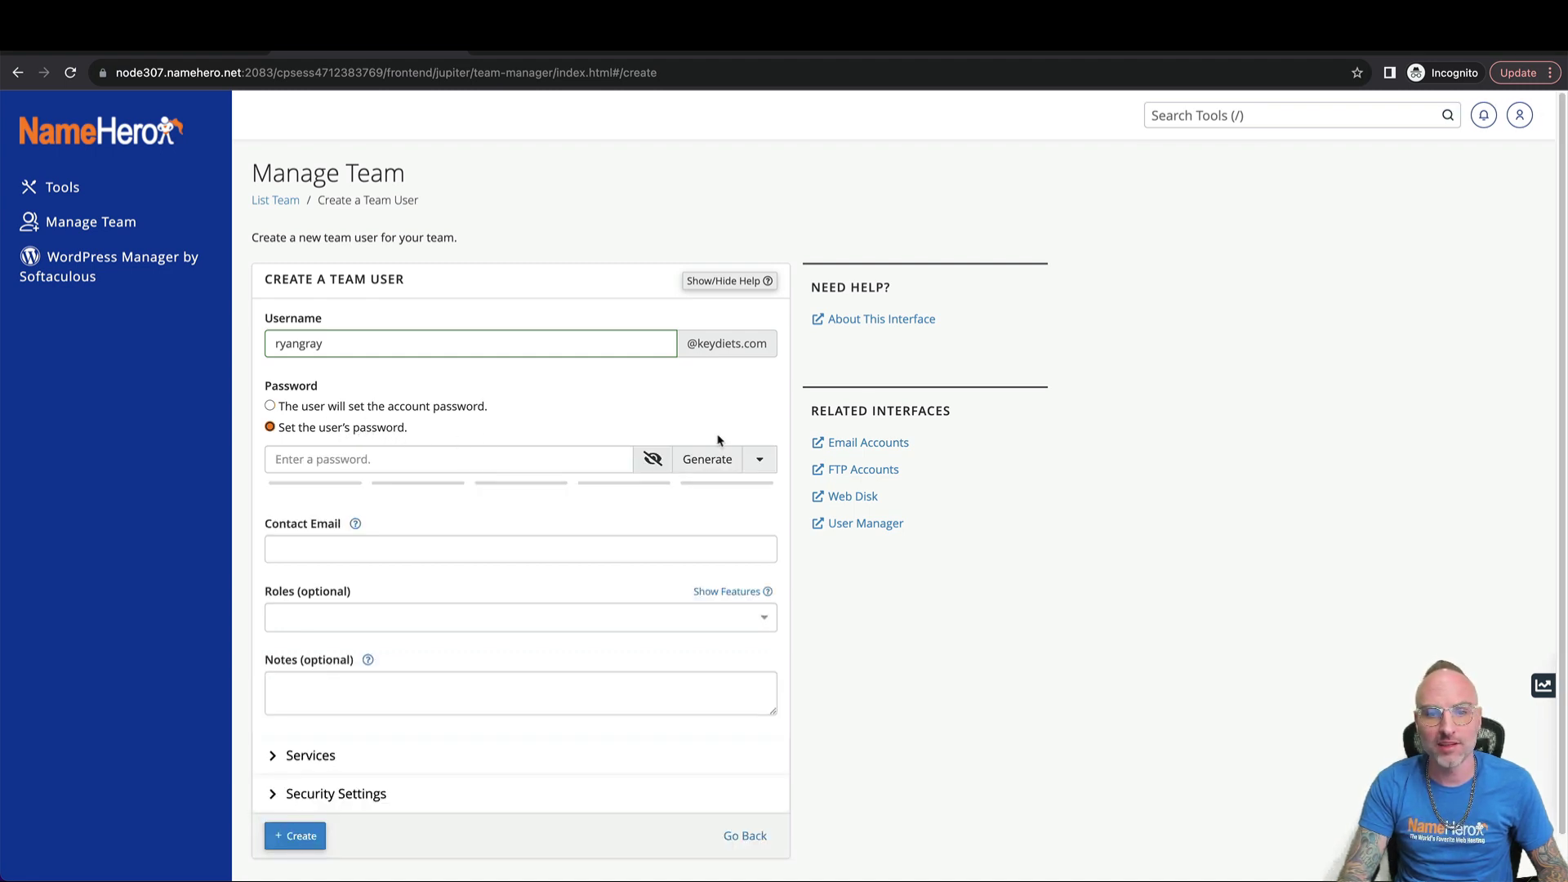
Generate a strong random password, regenerating several times, then select and copy it.
{"action": "left_click", "coordinate": [729, 469]}
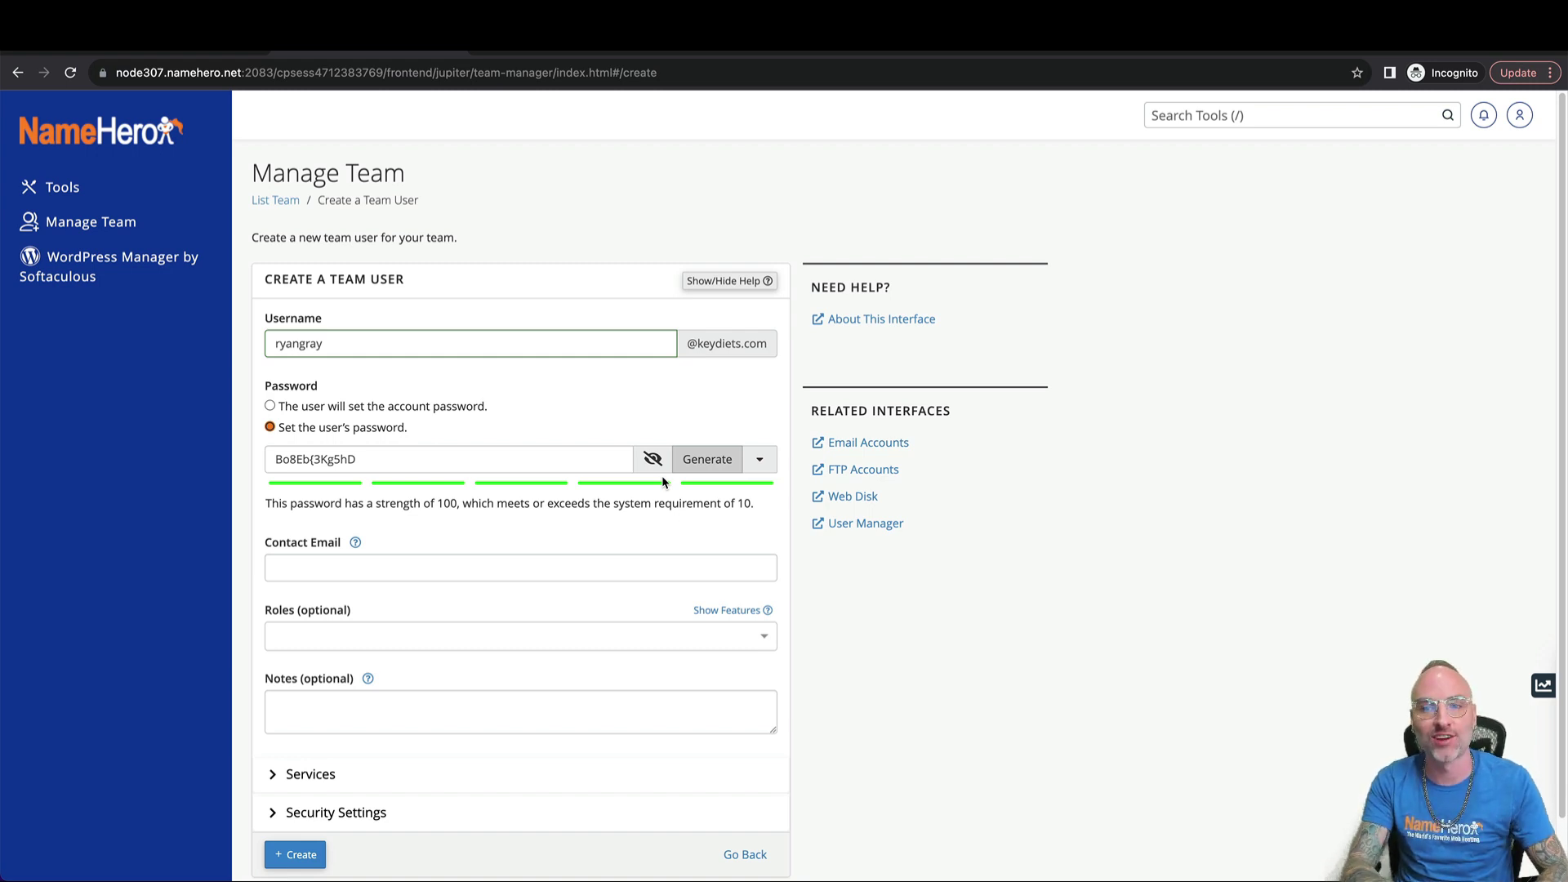
{"action": "left_click", "coordinate": [706, 459]}
{"action": "left_click", "coordinate": [706, 459]}
{"action": "left_click", "coordinate": [707, 459]}
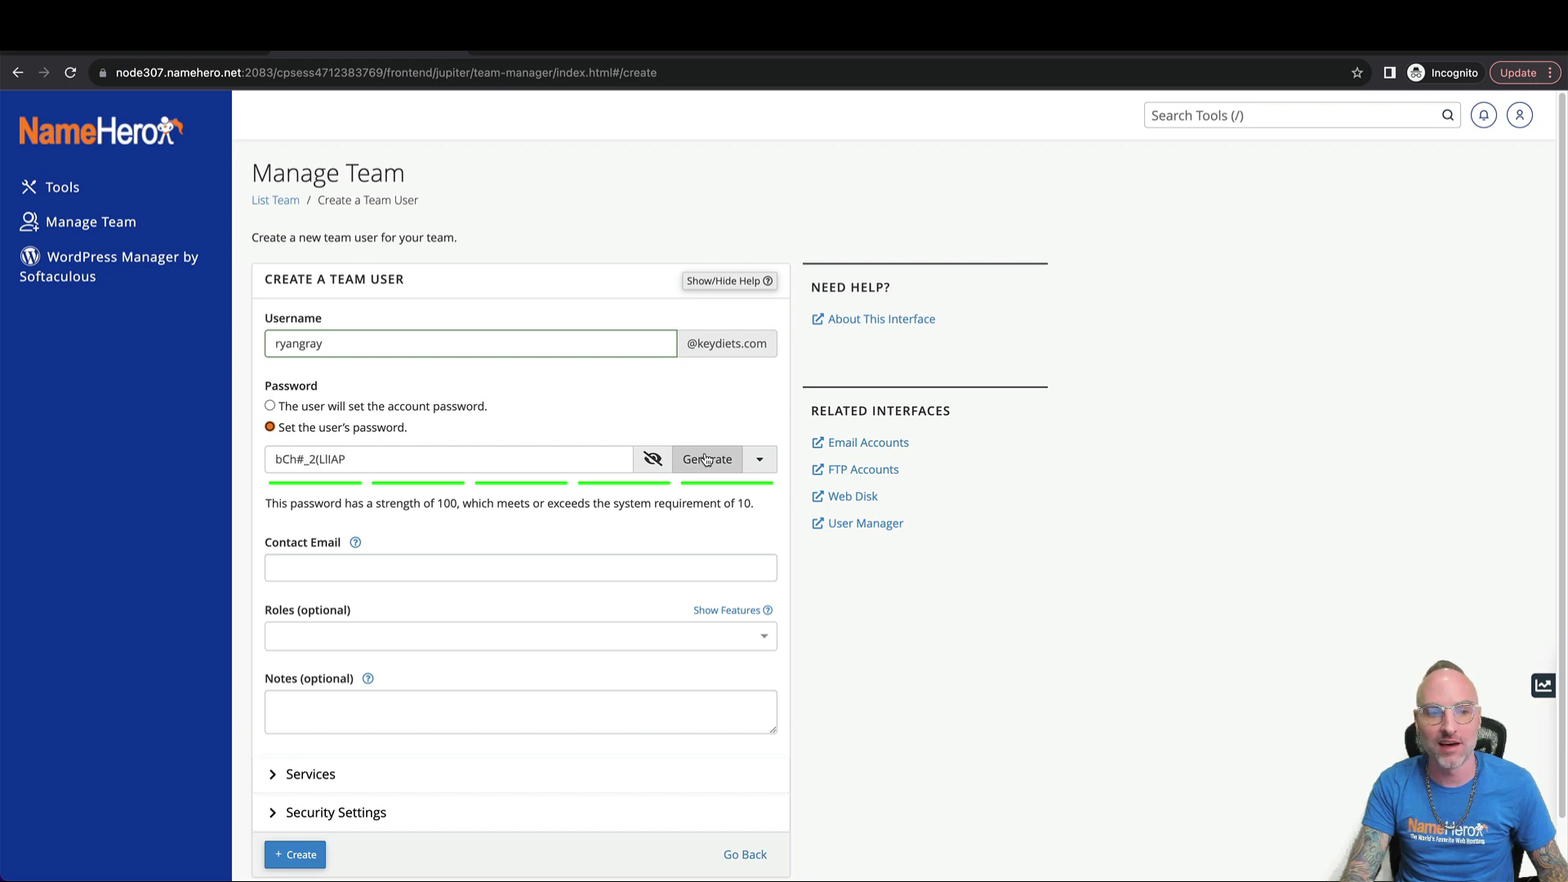
{"action": "left_click", "coordinate": [707, 459]}
{"action": "left_click", "coordinate": [757, 459]}
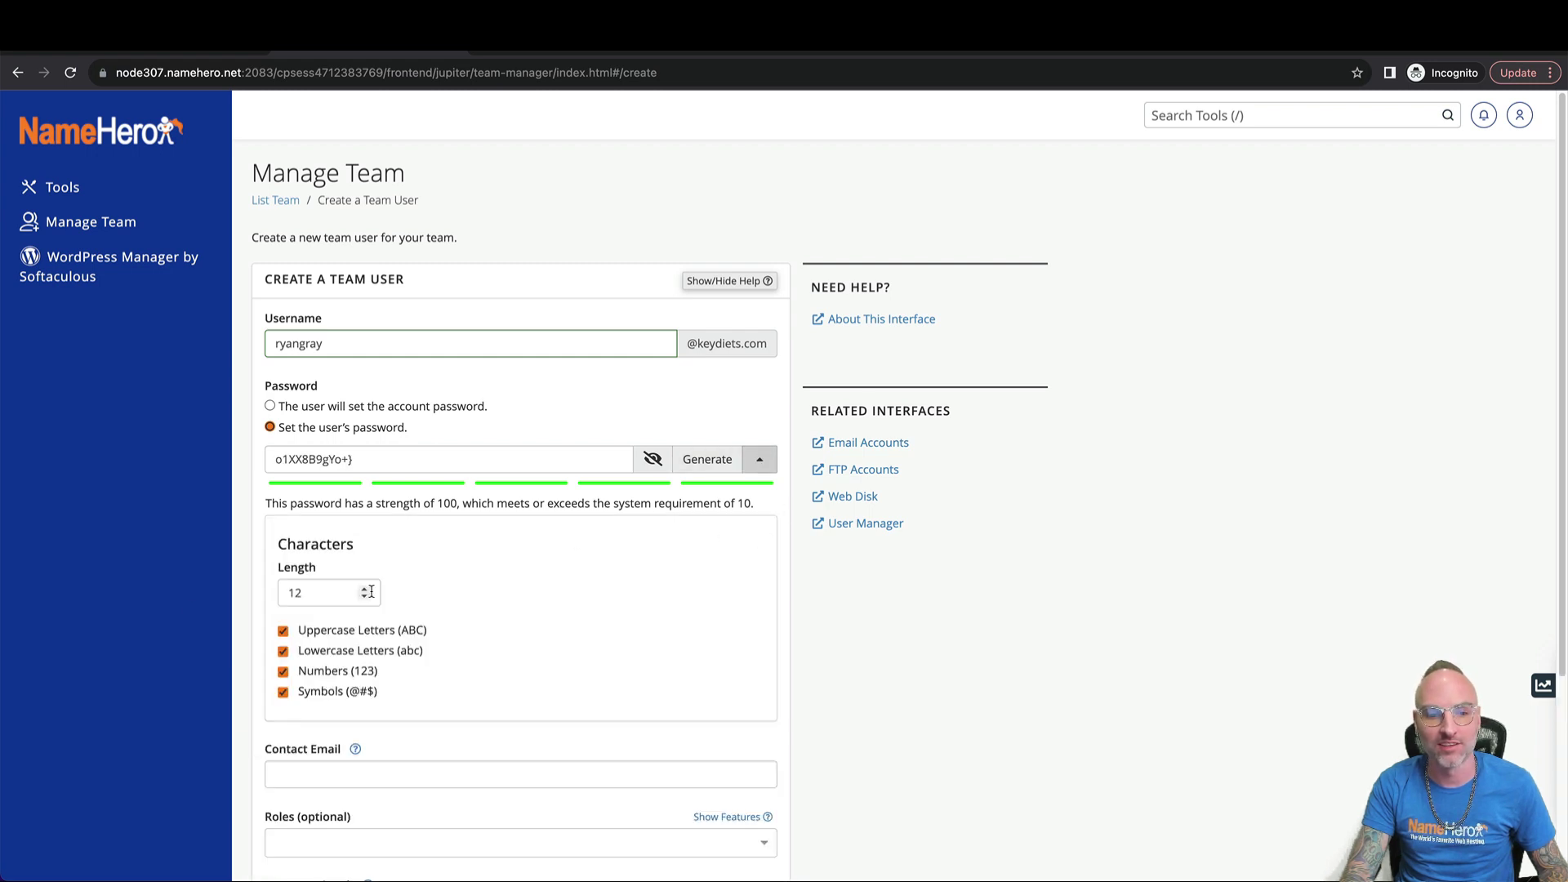
{"action": "left_click", "coordinate": [756, 461]}
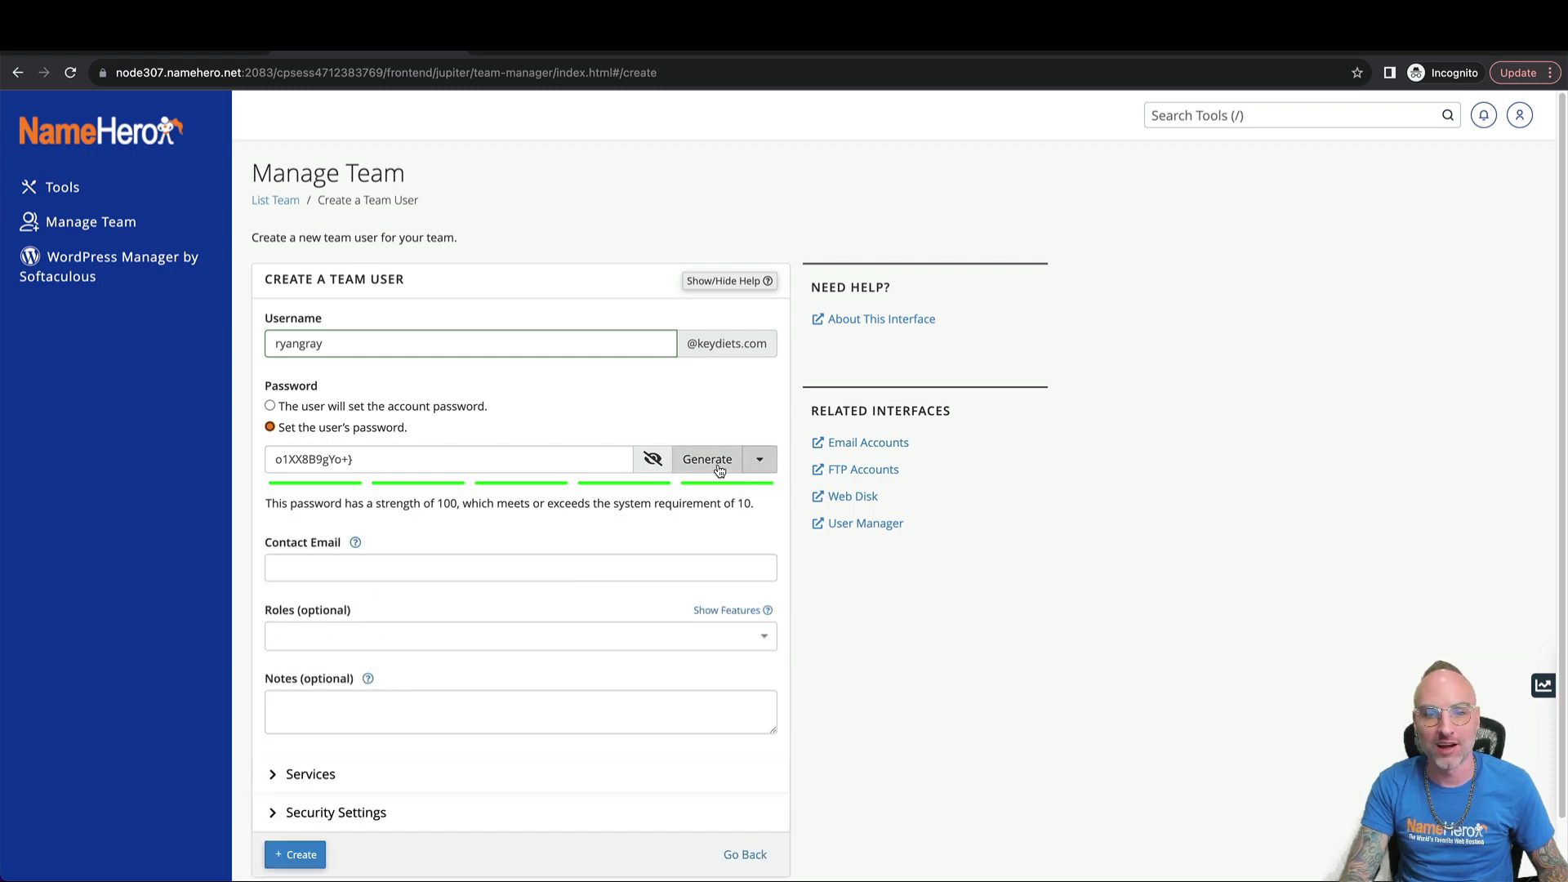
{"action": "left_click", "coordinate": [717, 470]}
{"action": "left_click", "coordinate": [715, 471]}
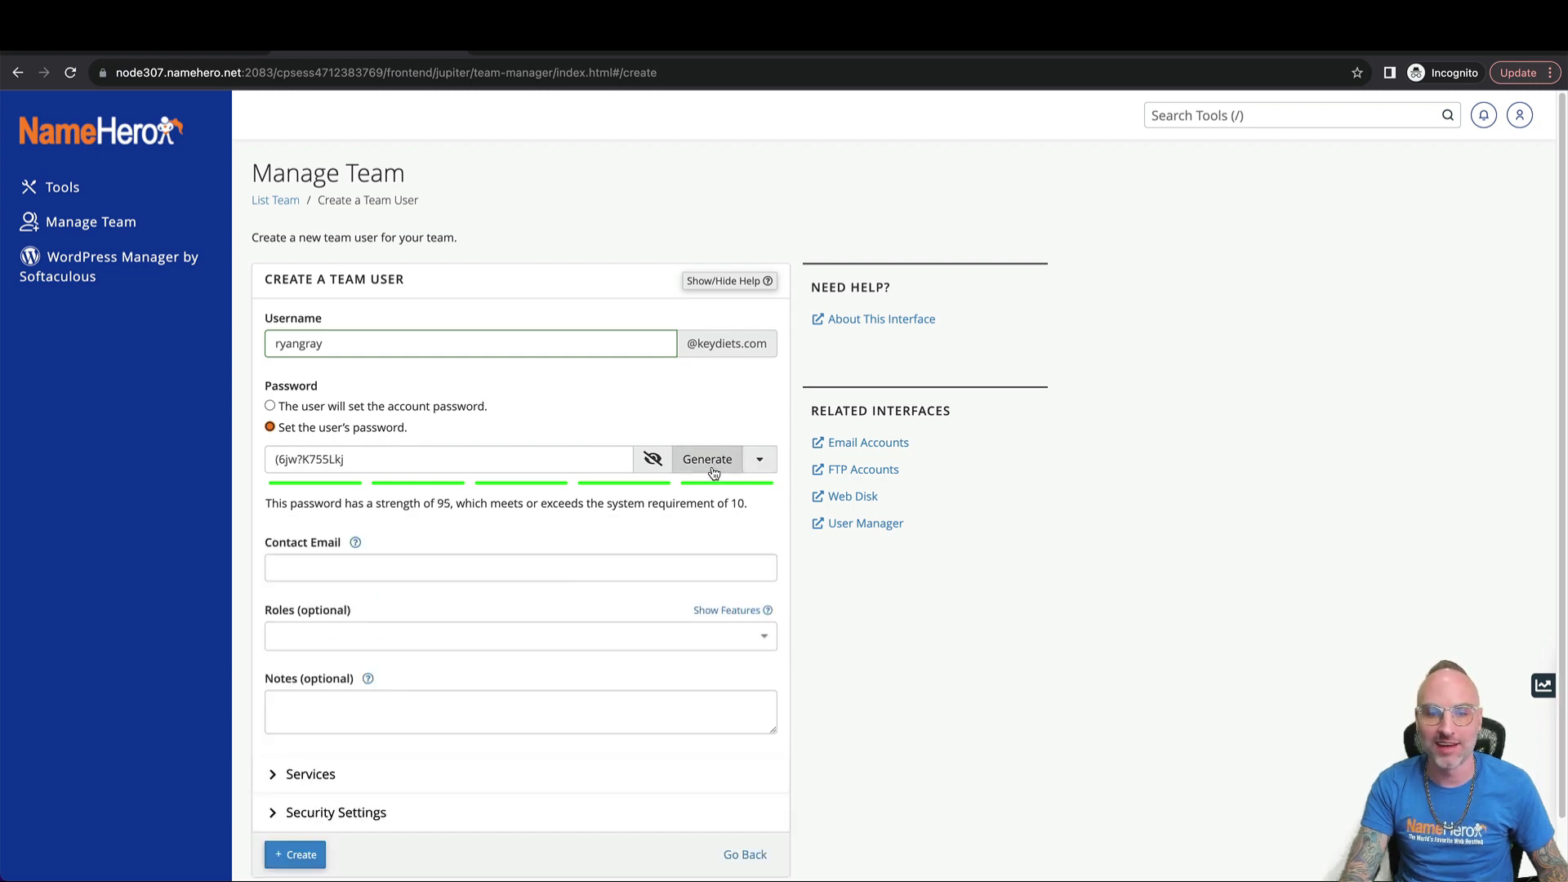
{"action": "left_click", "coordinate": [712, 467]}
{"action": "left_click", "coordinate": [712, 464]}
{"action": "left_click", "coordinate": [712, 466]}
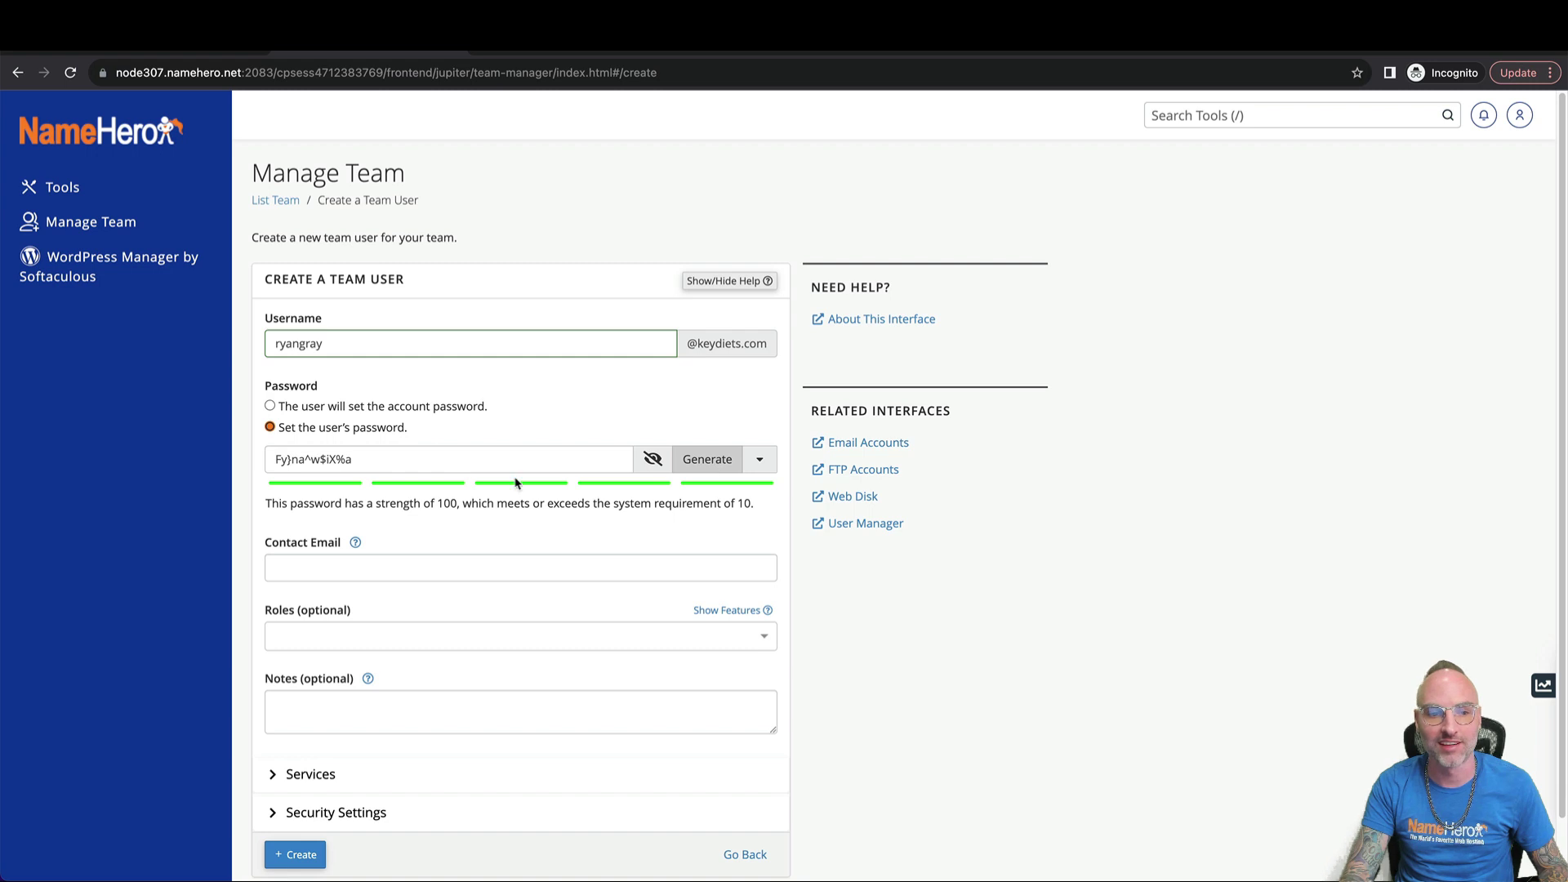
{"action": "left_click", "coordinate": [487, 457]}
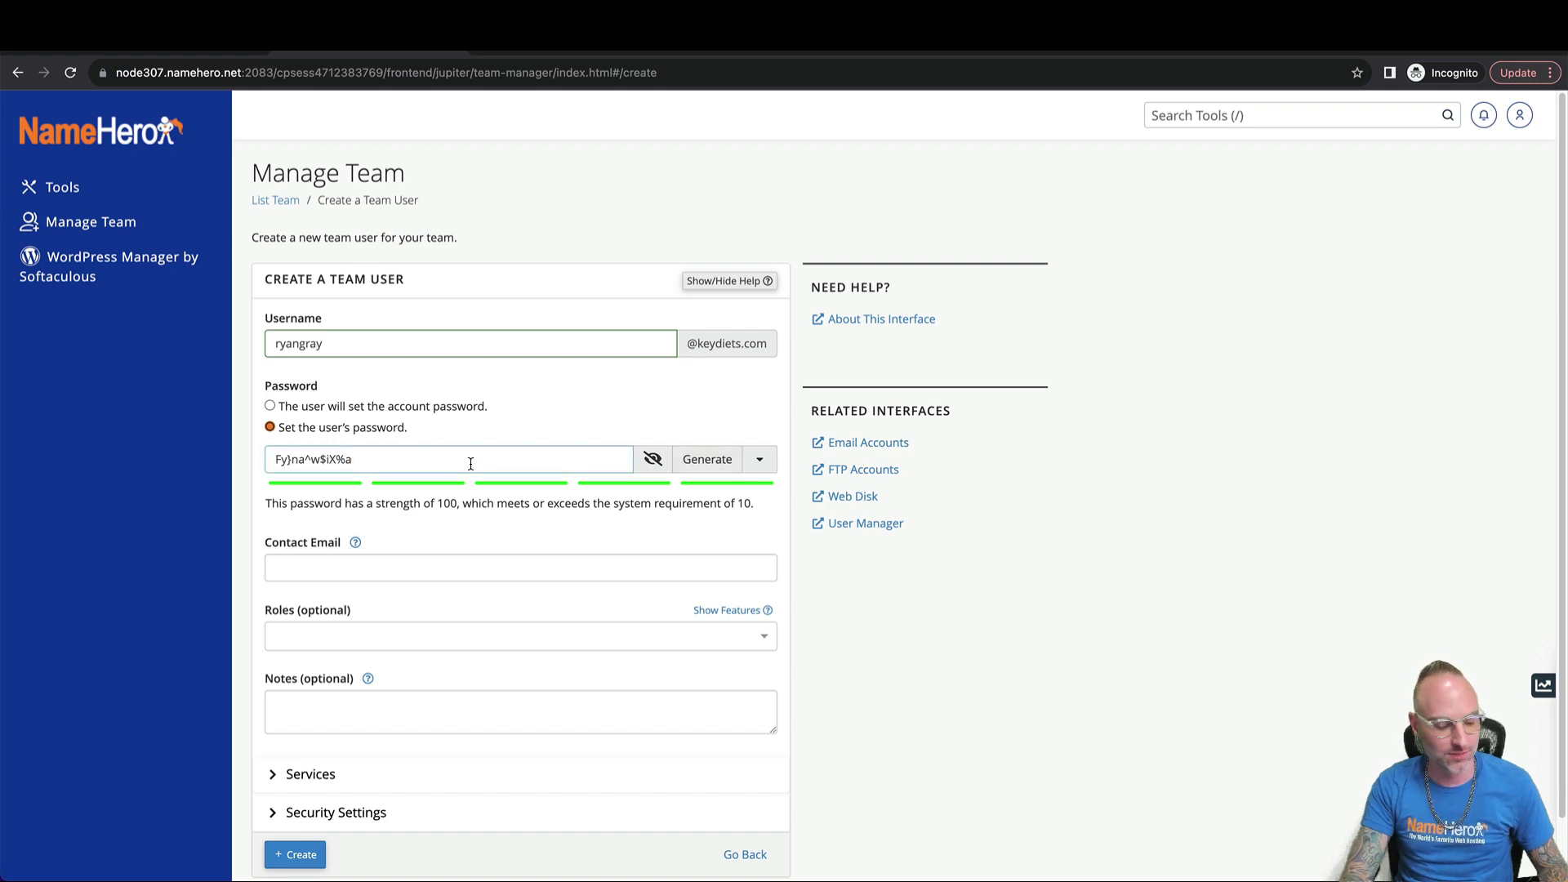
{"action": "triple_click", "coordinate": [470, 463]}
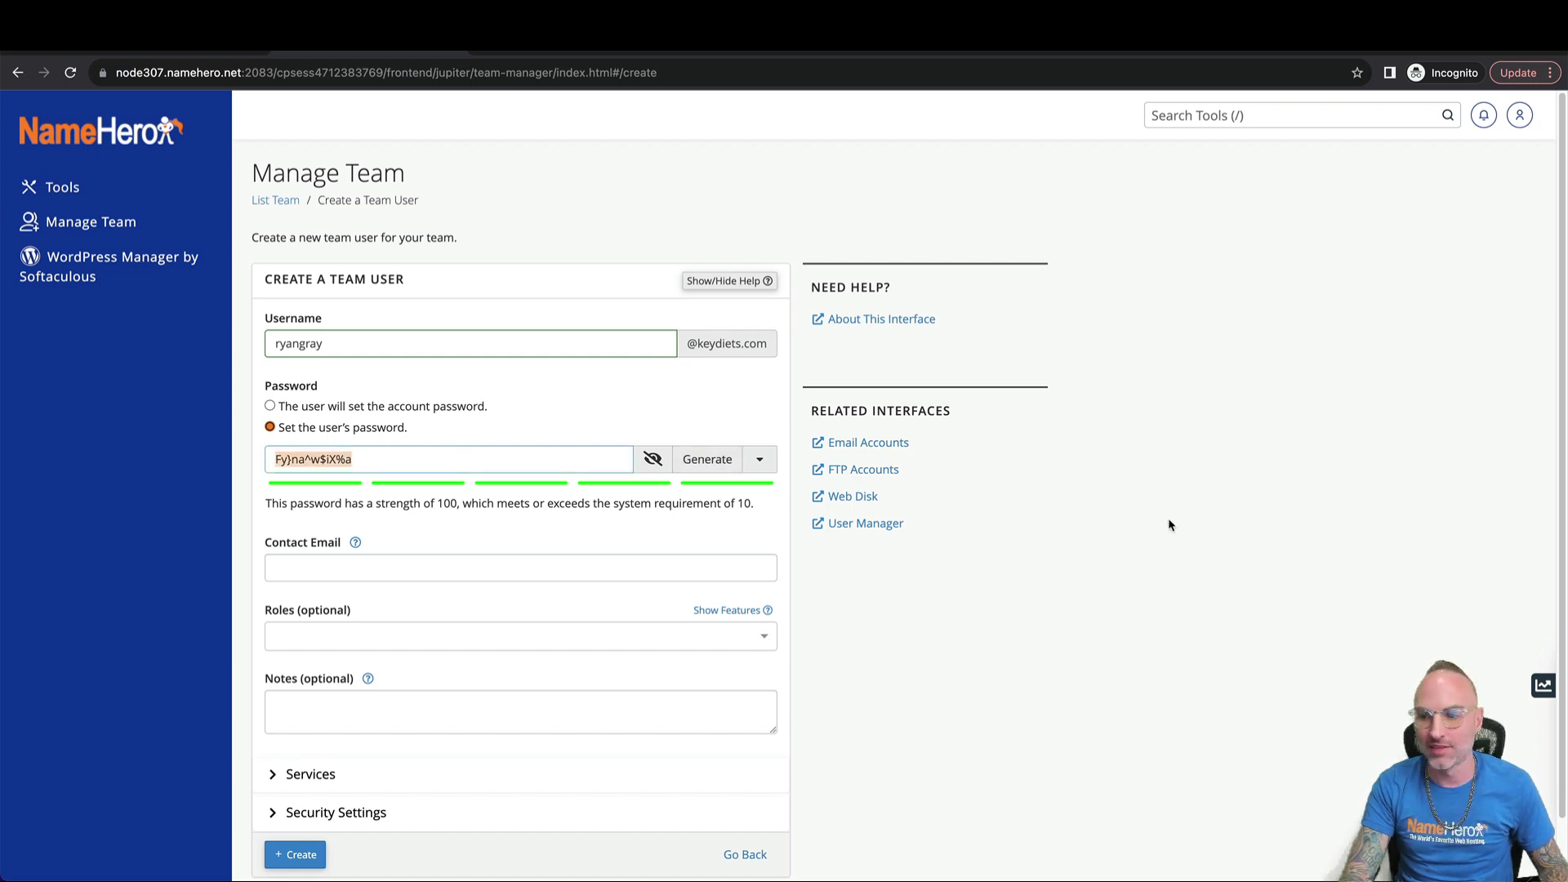
{"action": "key", "text": "super+Tab"}
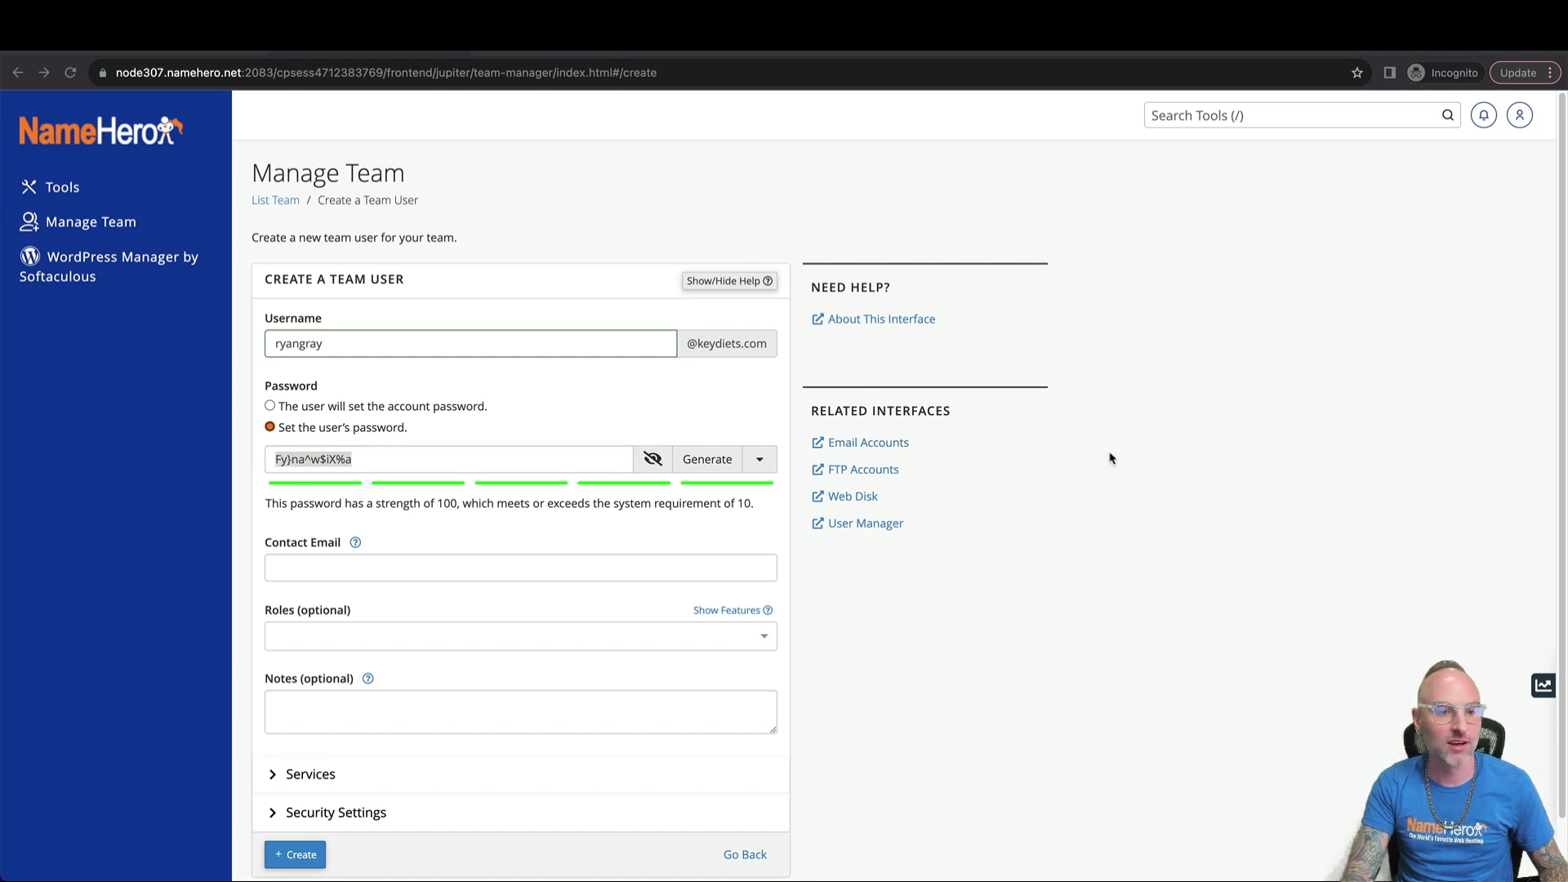
Fill the contact e-mail from the saved autofill suggestion.
{"action": "left_click", "coordinate": [450, 563]}
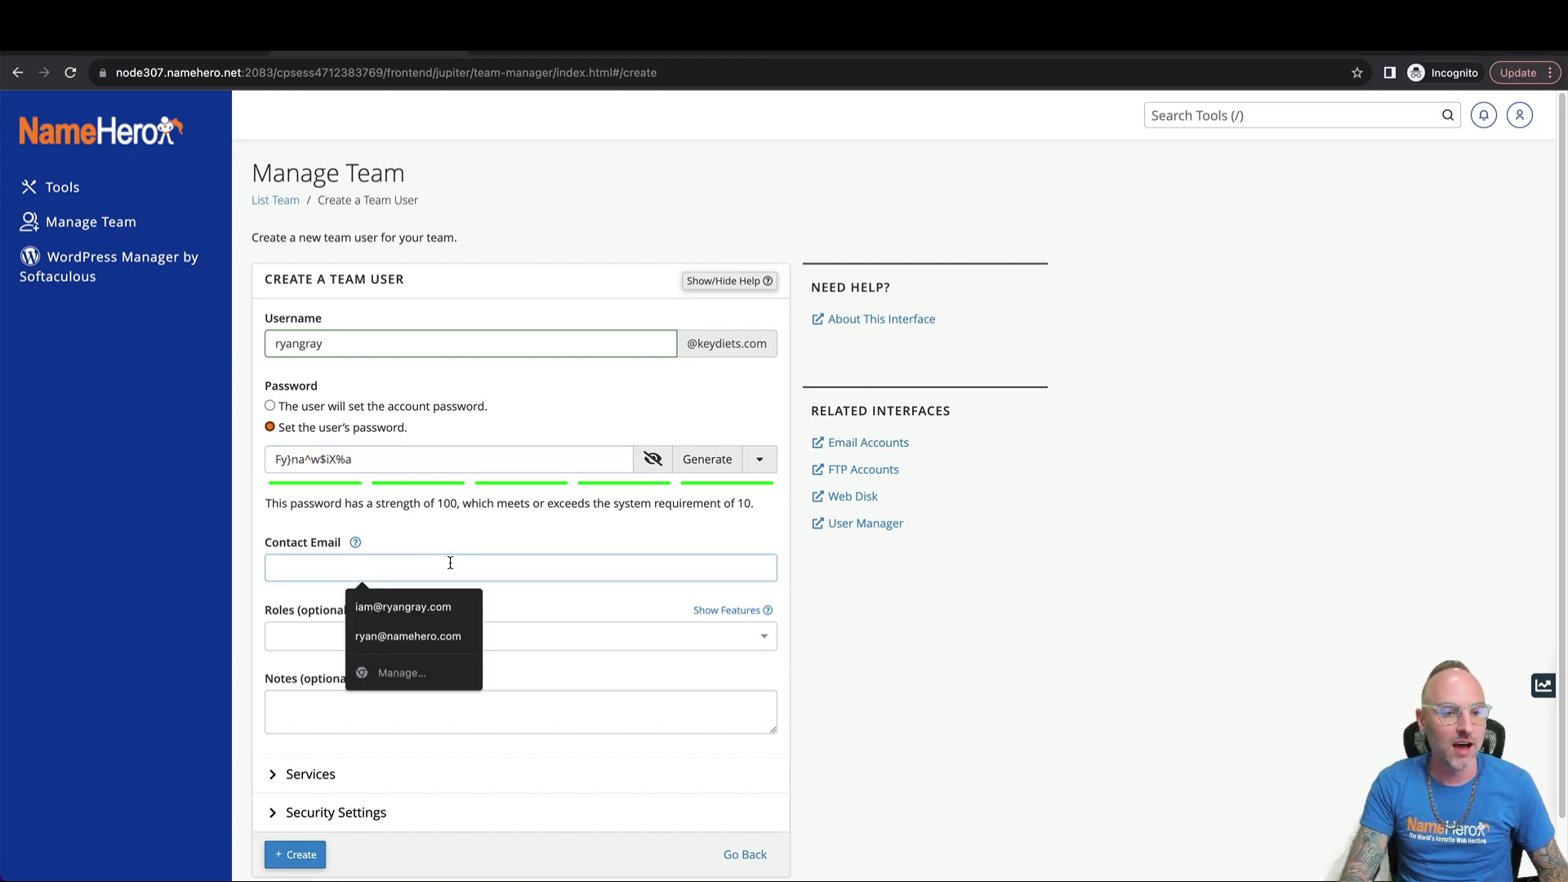
{"action": "left_click", "coordinate": [412, 606]}
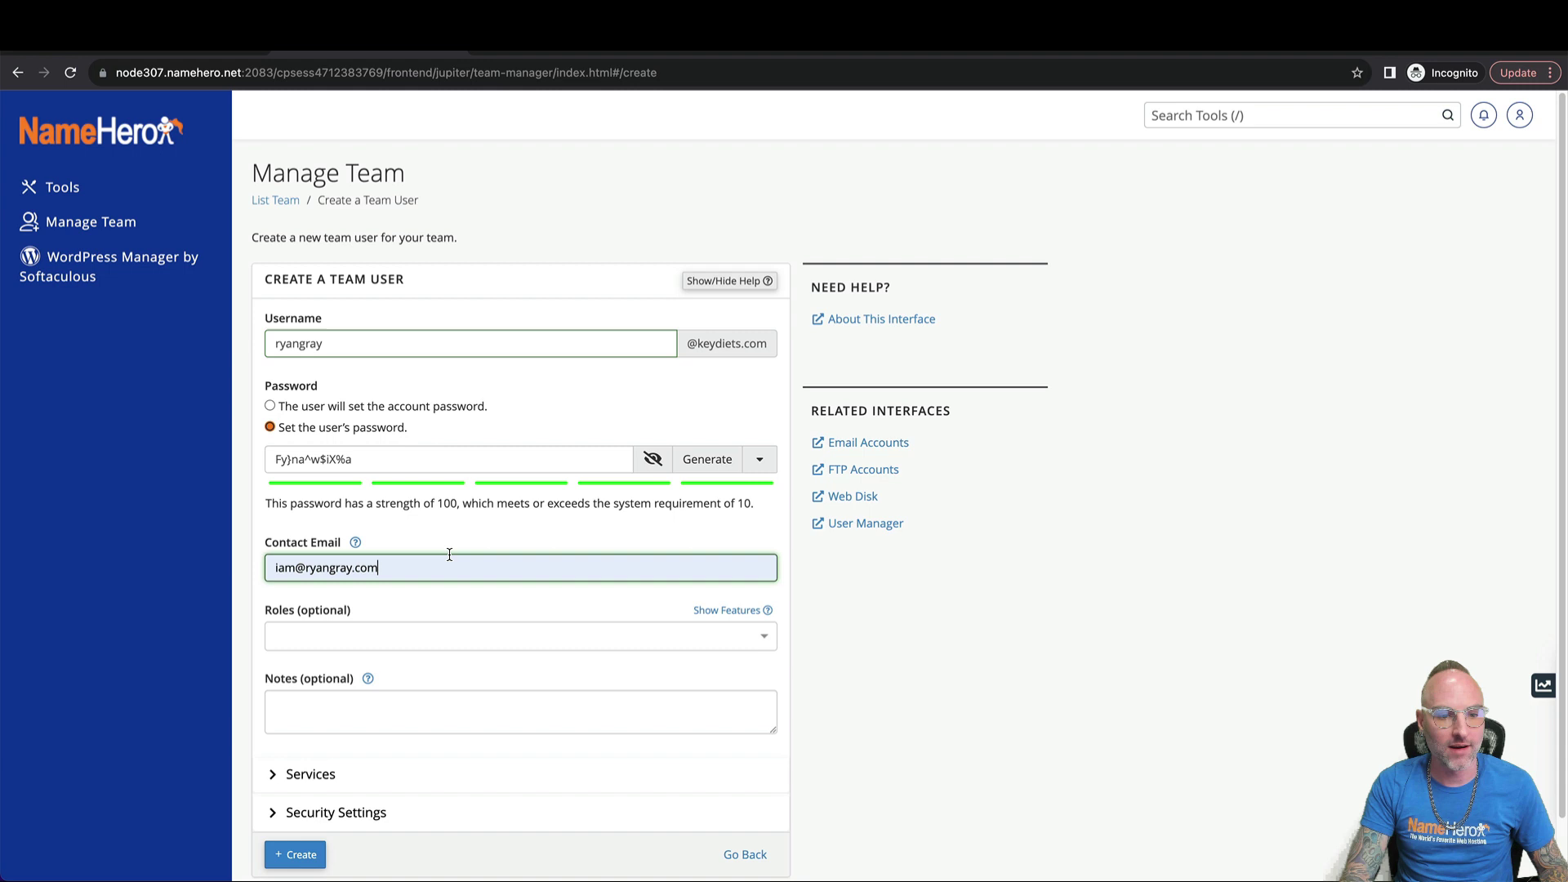
{"action": "left_click", "coordinate": [357, 568]}
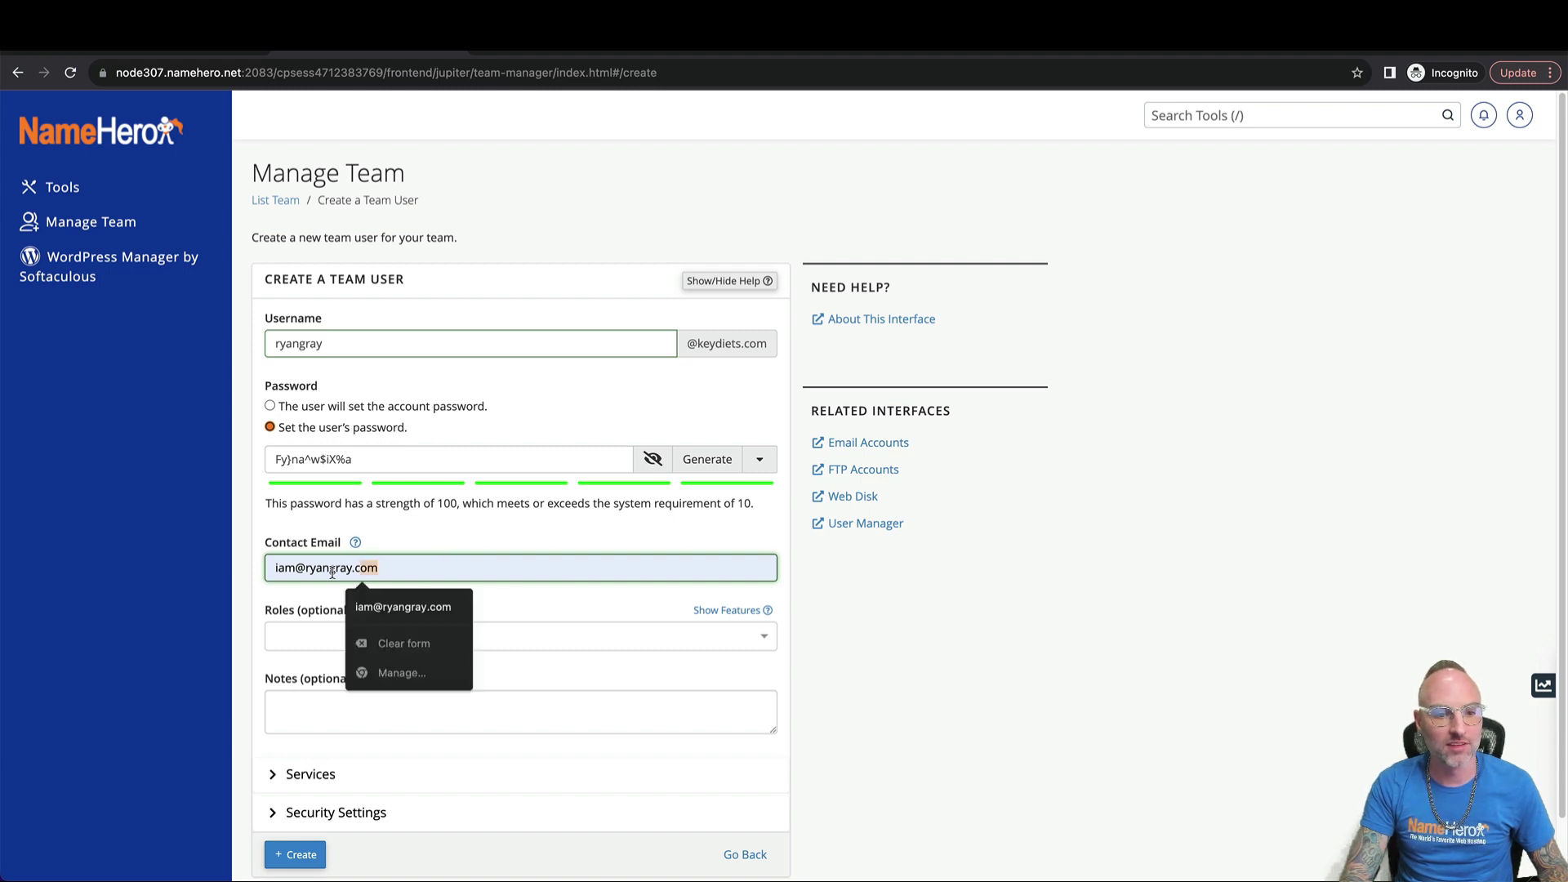
{"action": "key", "text": "Home"}
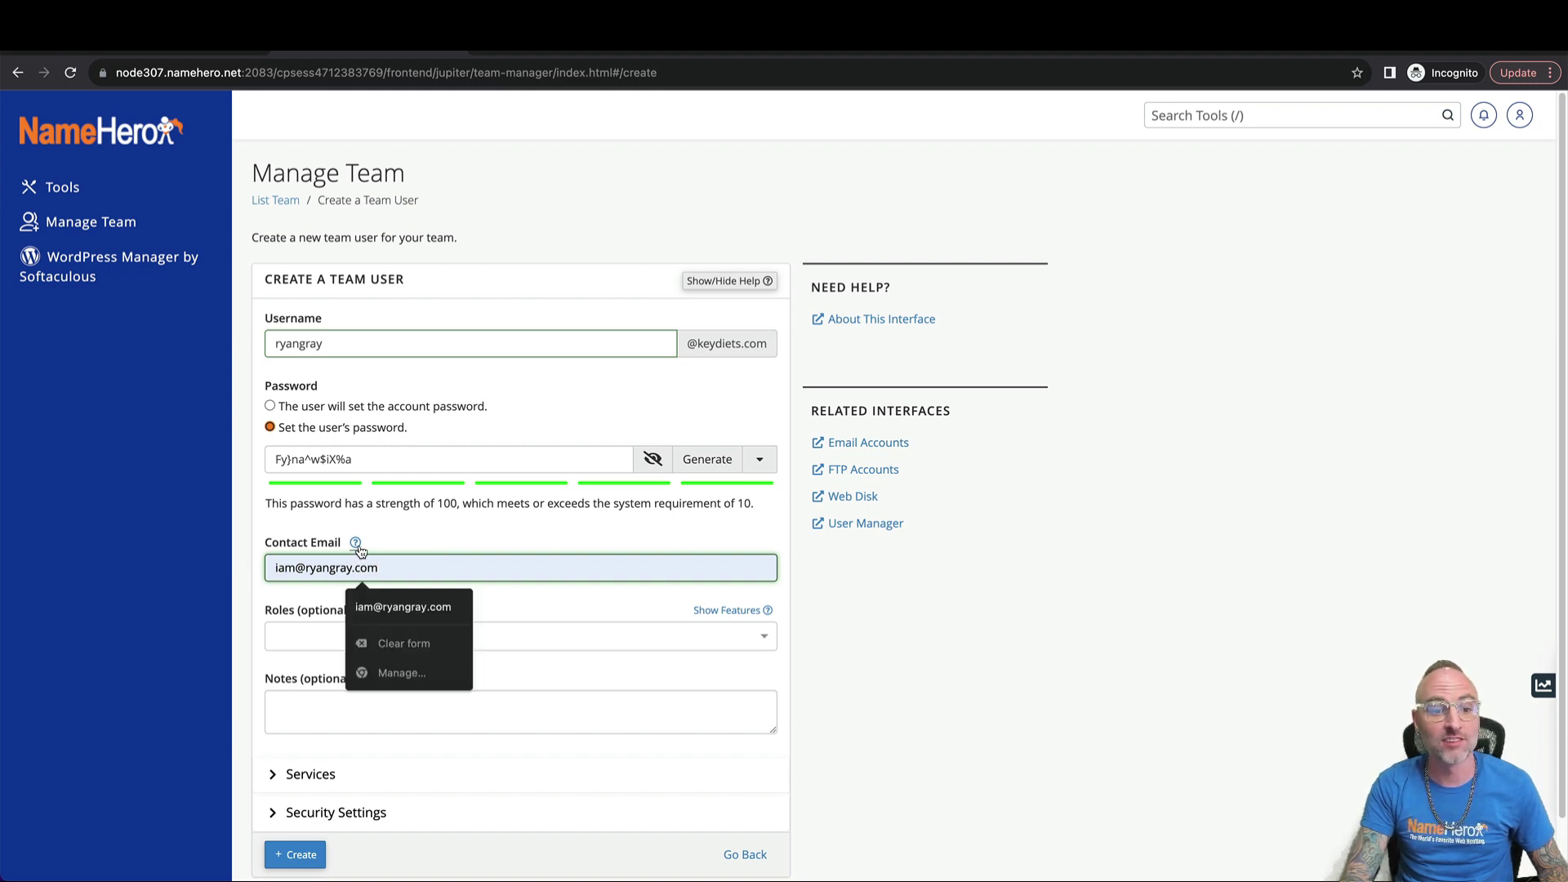
{"action": "left_click", "coordinate": [375, 522]}
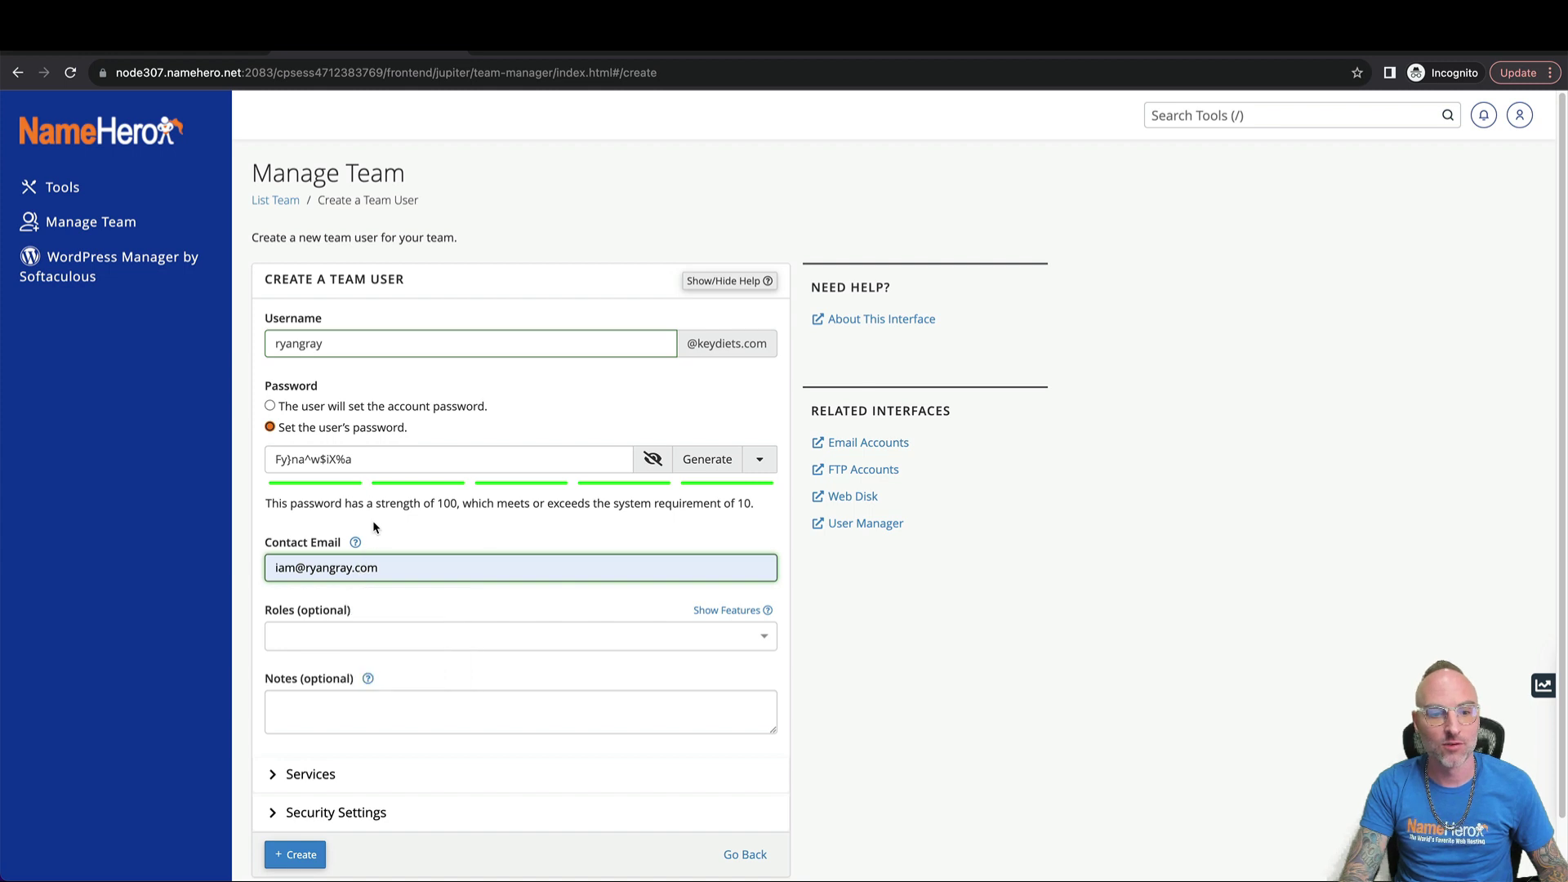
{"action": "left_click", "coordinate": [642, 635]}
Check Administrator in the Roles list for the new team user.
{"action": "scroll", "coordinate": [563, 756], "scroll_direction": "down", "scroll_amount": 1}
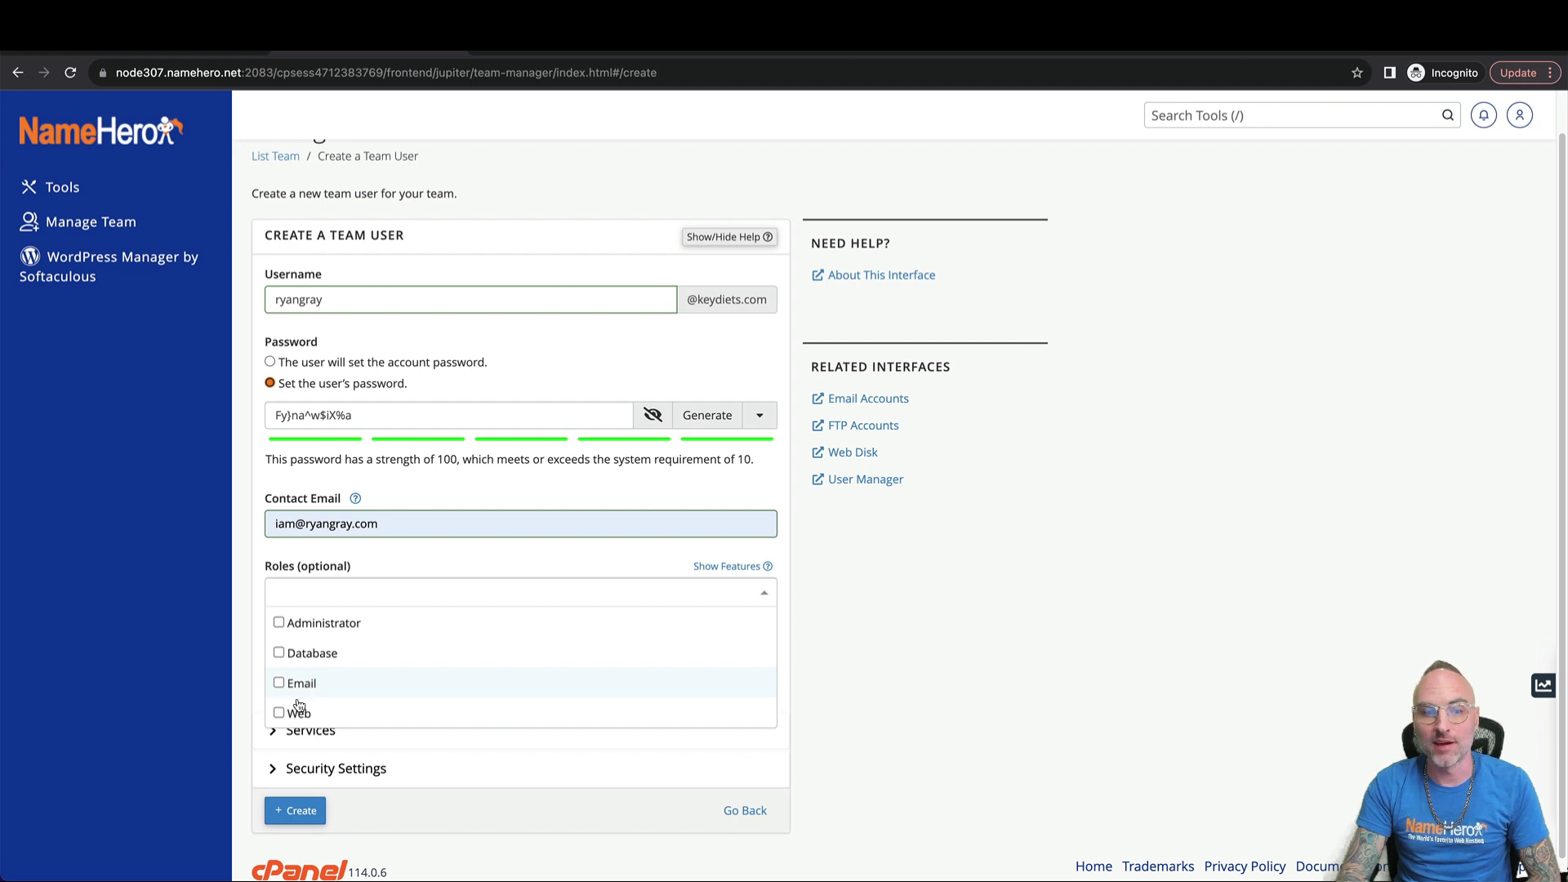
{"action": "scroll", "coordinate": [299, 678], "scroll_direction": "down", "scroll_amount": 1}
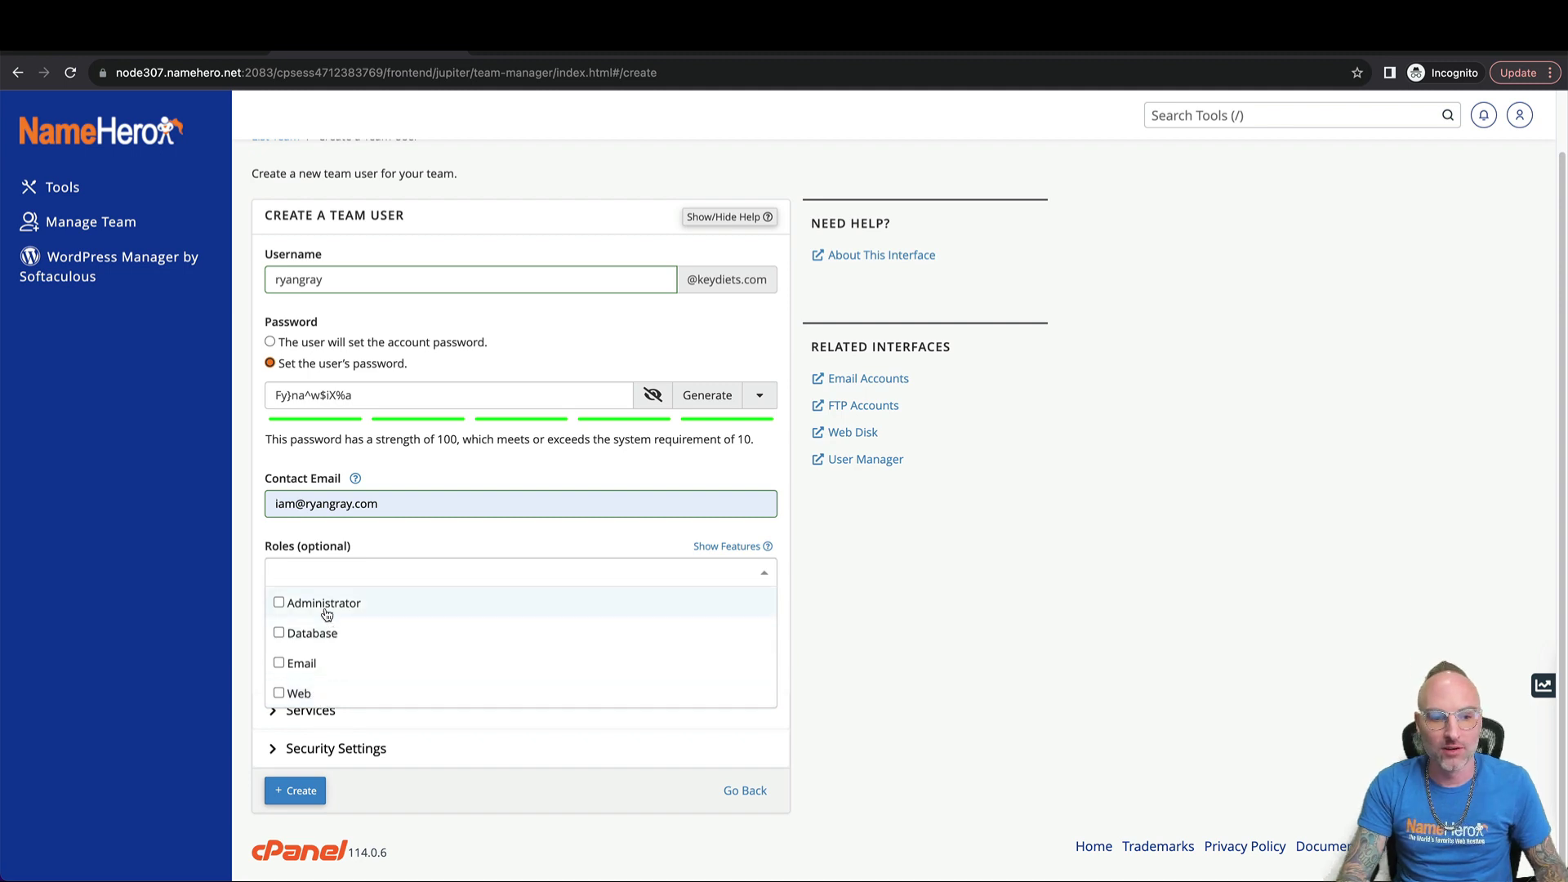
{"action": "left_click", "coordinate": [326, 604]}
{"action": "left_click", "coordinate": [864, 605]}
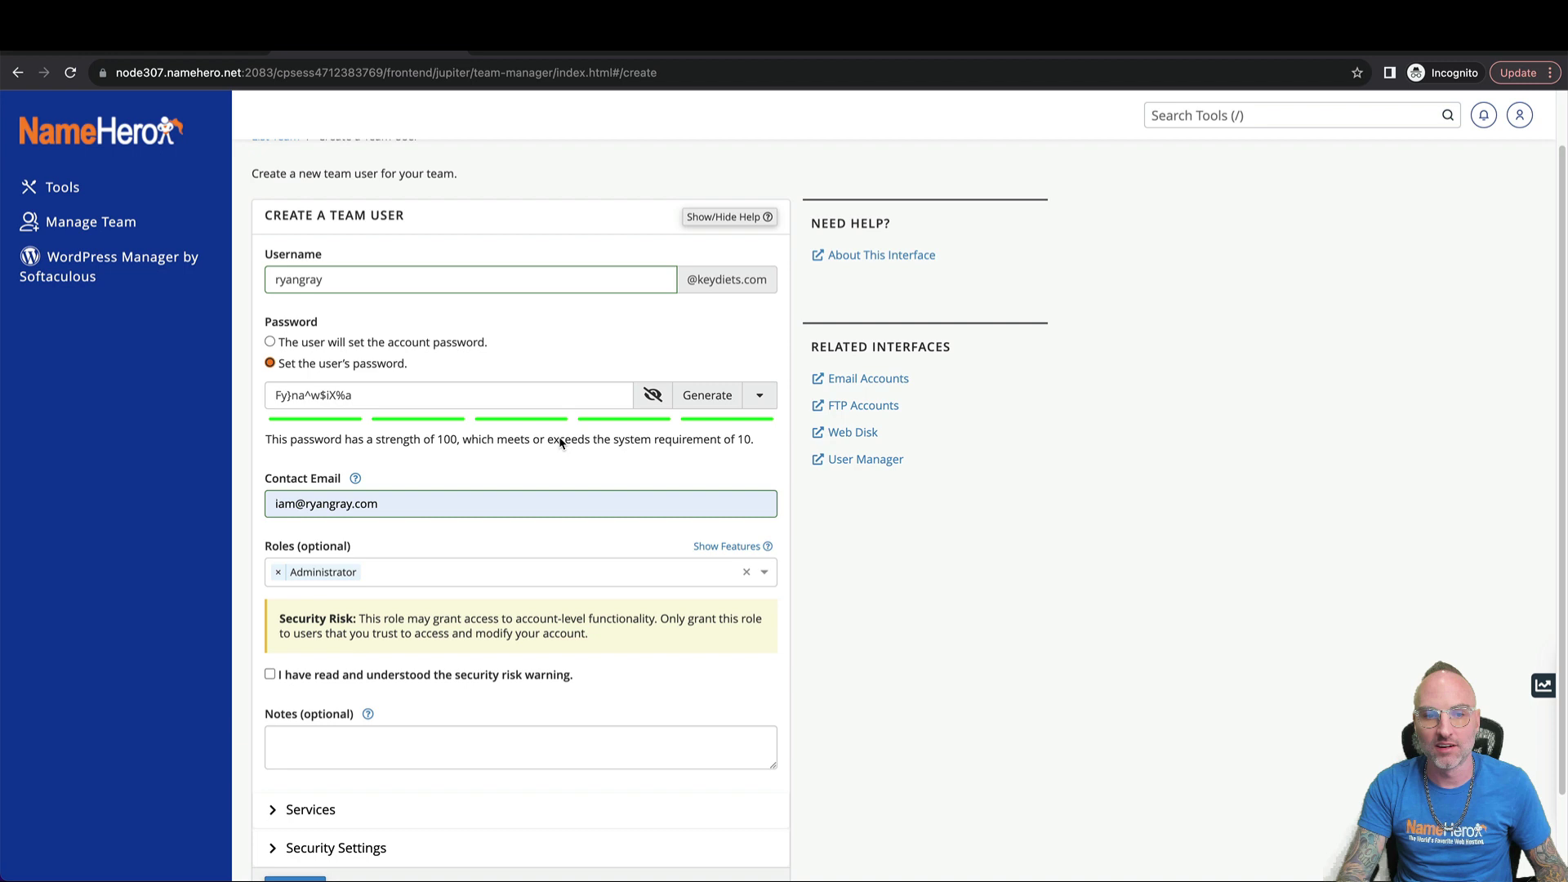
{"action": "left_click", "coordinate": [711, 557]}
{"action": "scroll", "coordinate": [490, 674], "scroll_direction": "up", "scroll_amount": 10}
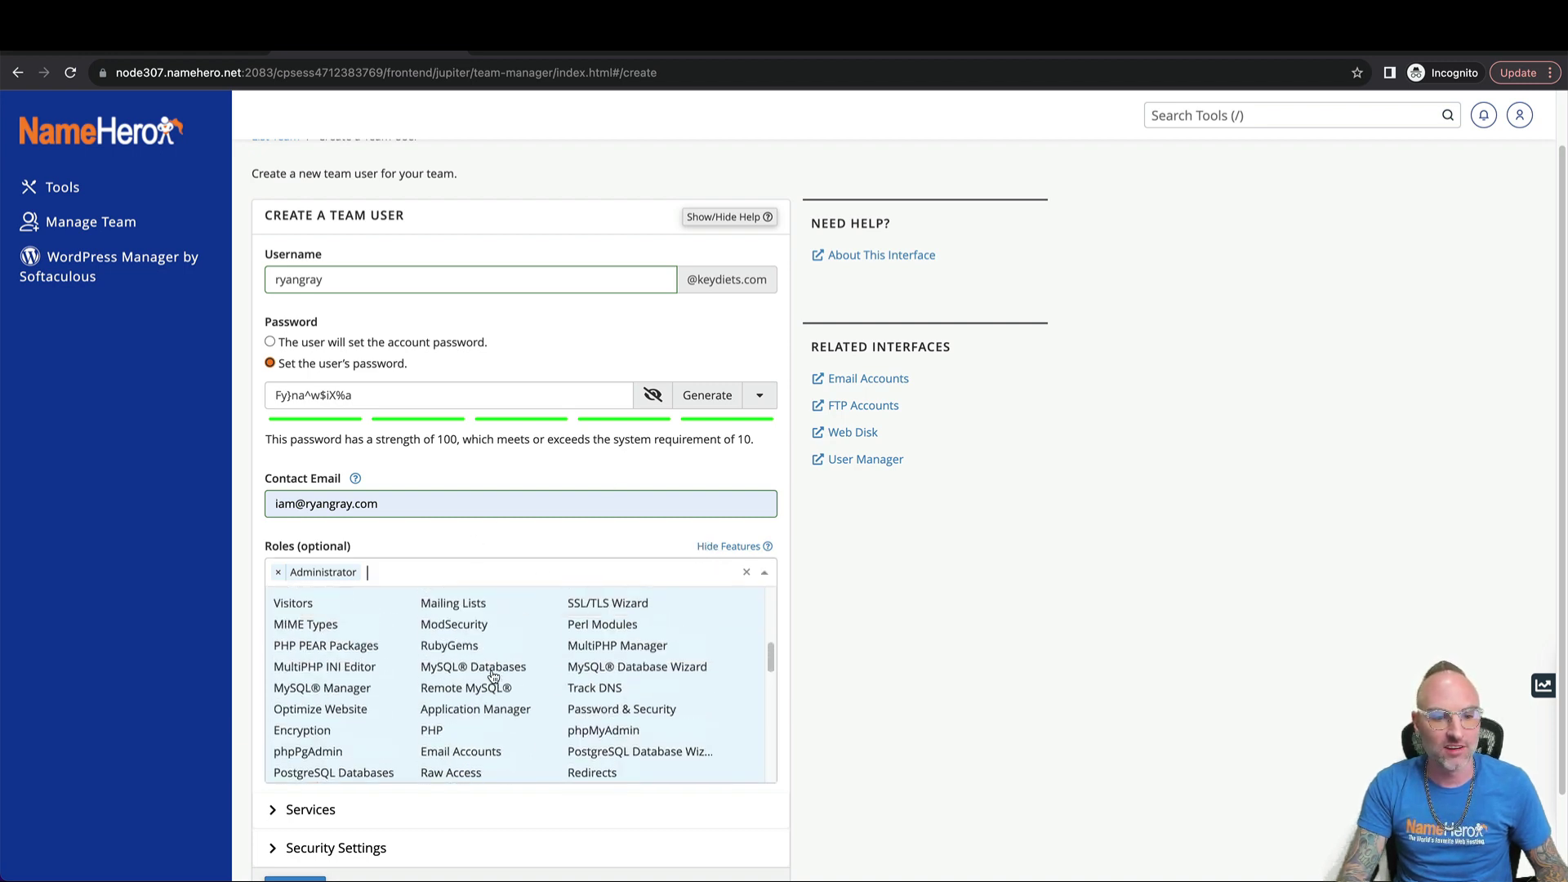
{"action": "scroll", "coordinate": [488, 677], "scroll_direction": "up", "scroll_amount": 2}
{"action": "scroll", "coordinate": [444, 690], "scroll_direction": "down", "scroll_amount": 5}
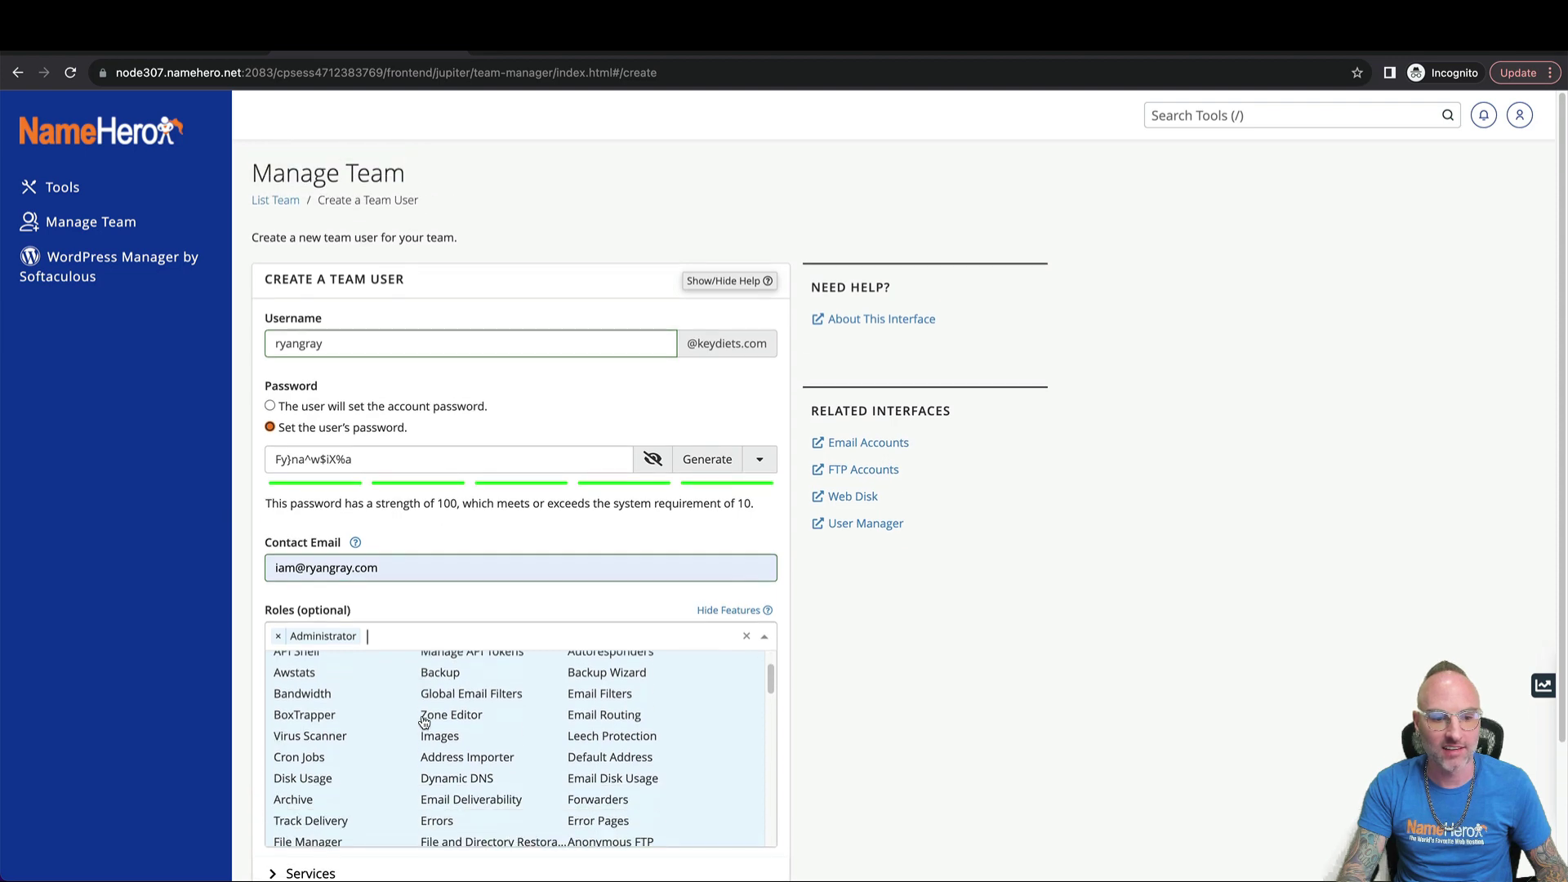
{"action": "scroll", "coordinate": [434, 726], "scroll_direction": "up", "scroll_amount": 5}
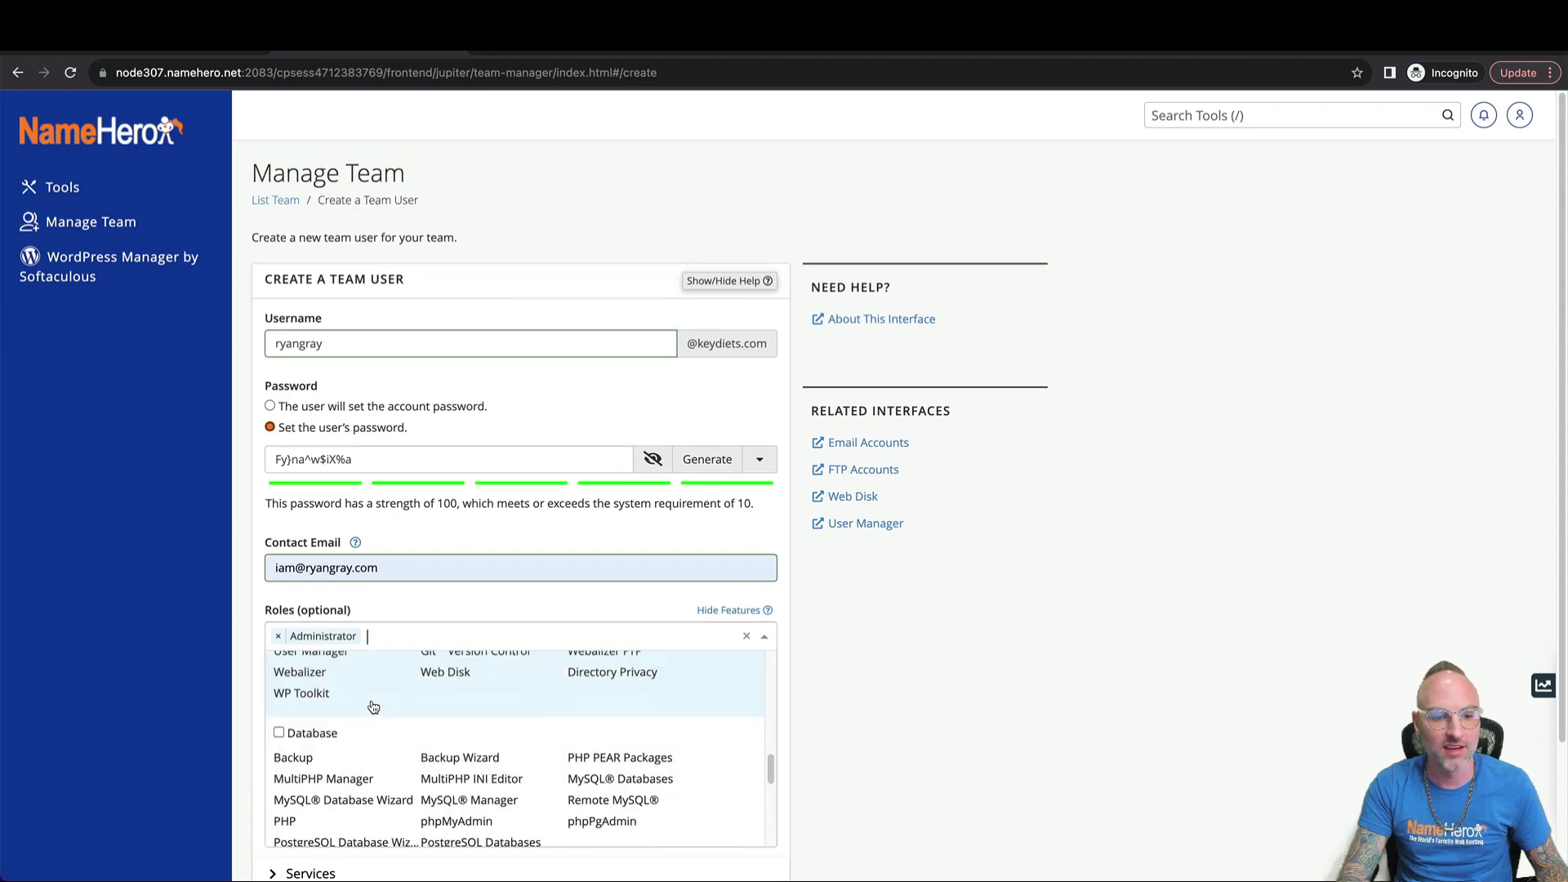
{"action": "scroll", "coordinate": [383, 715], "scroll_direction": "down", "scroll_amount": 8}
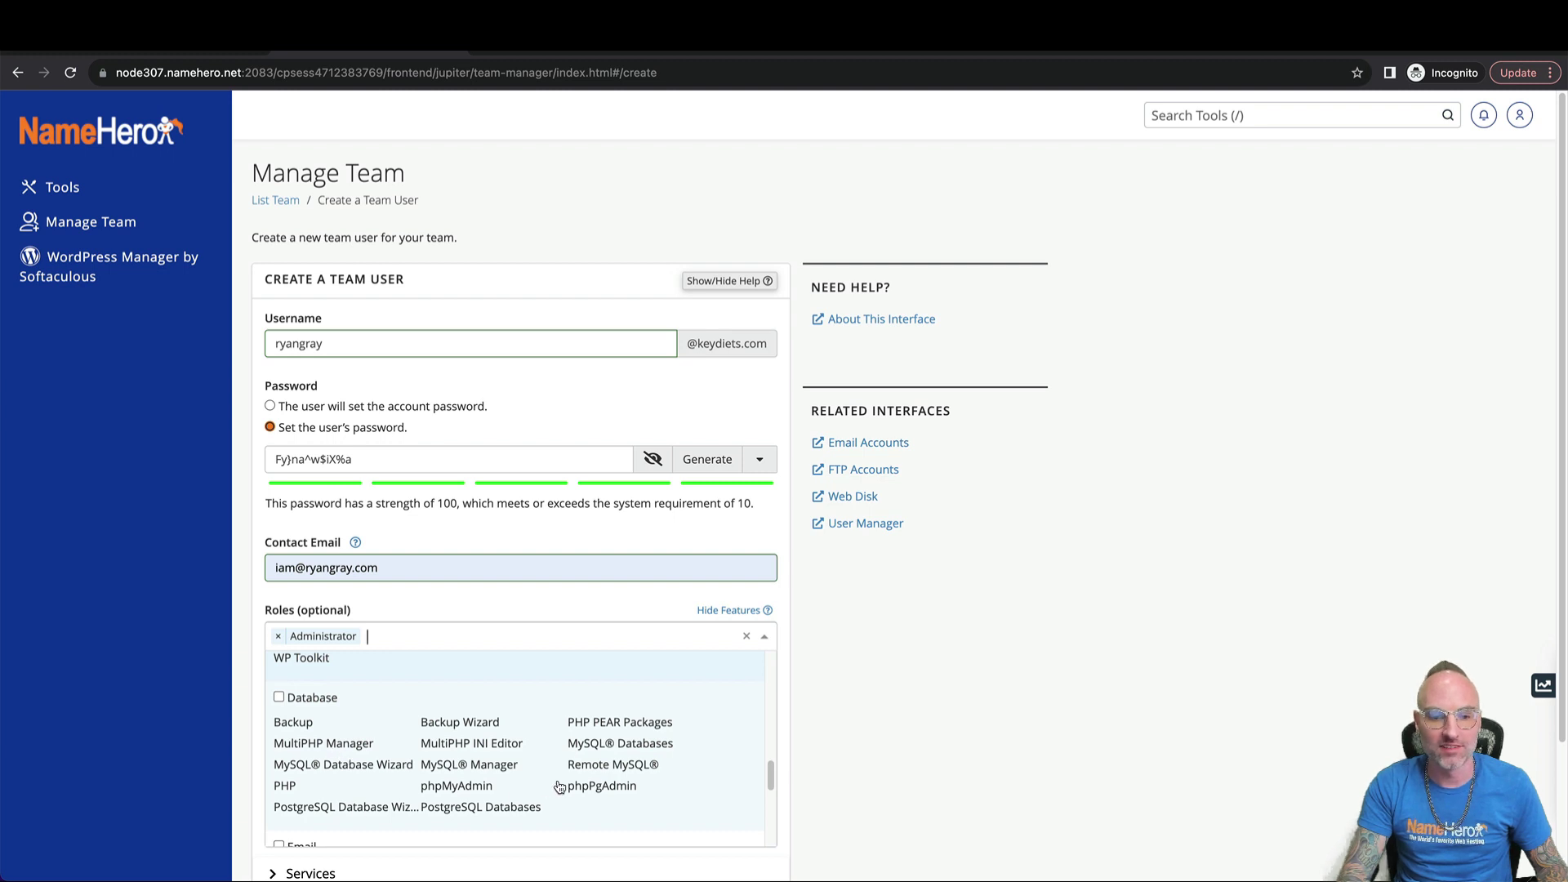
{"action": "scroll", "coordinate": [476, 759], "scroll_direction": "down", "scroll_amount": 3}
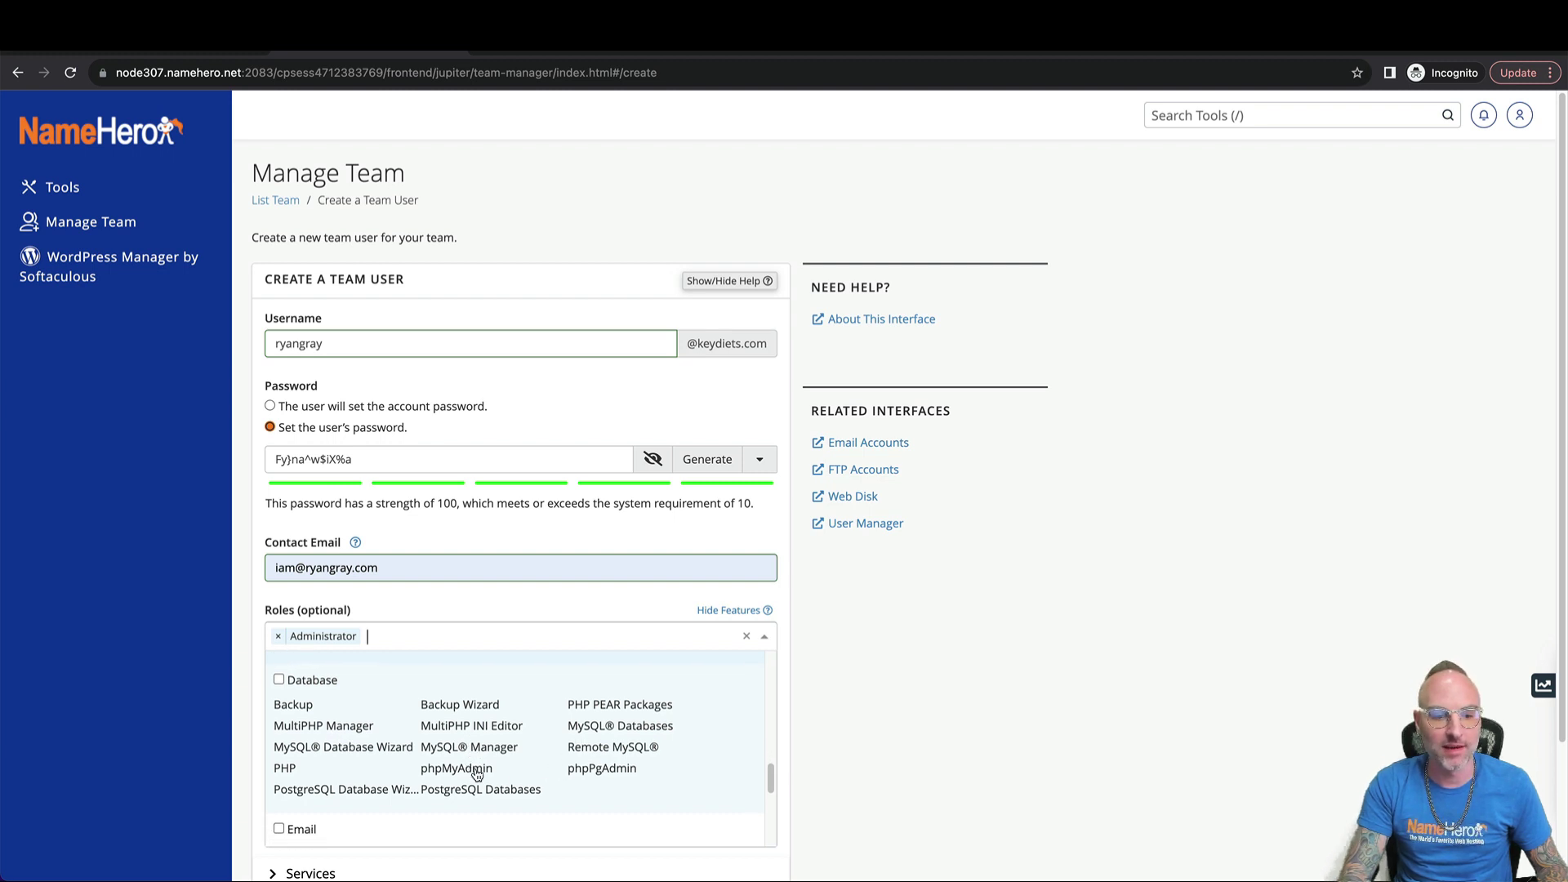
{"action": "scroll", "coordinate": [479, 774], "scroll_direction": "down", "scroll_amount": 1}
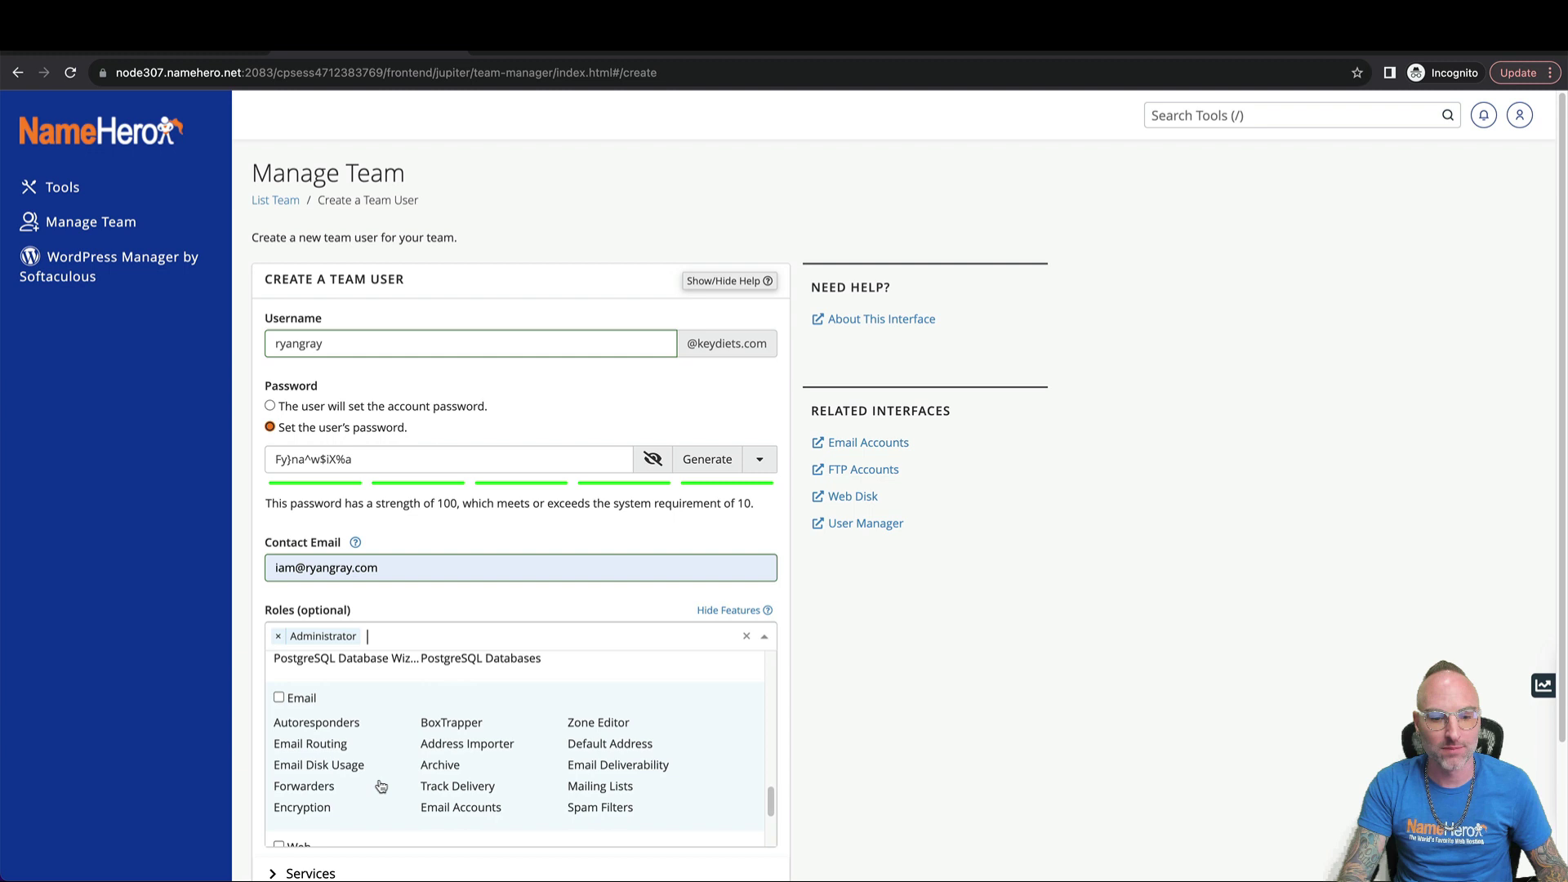
{"action": "scroll", "coordinate": [407, 793], "scroll_direction": "down", "scroll_amount": 4}
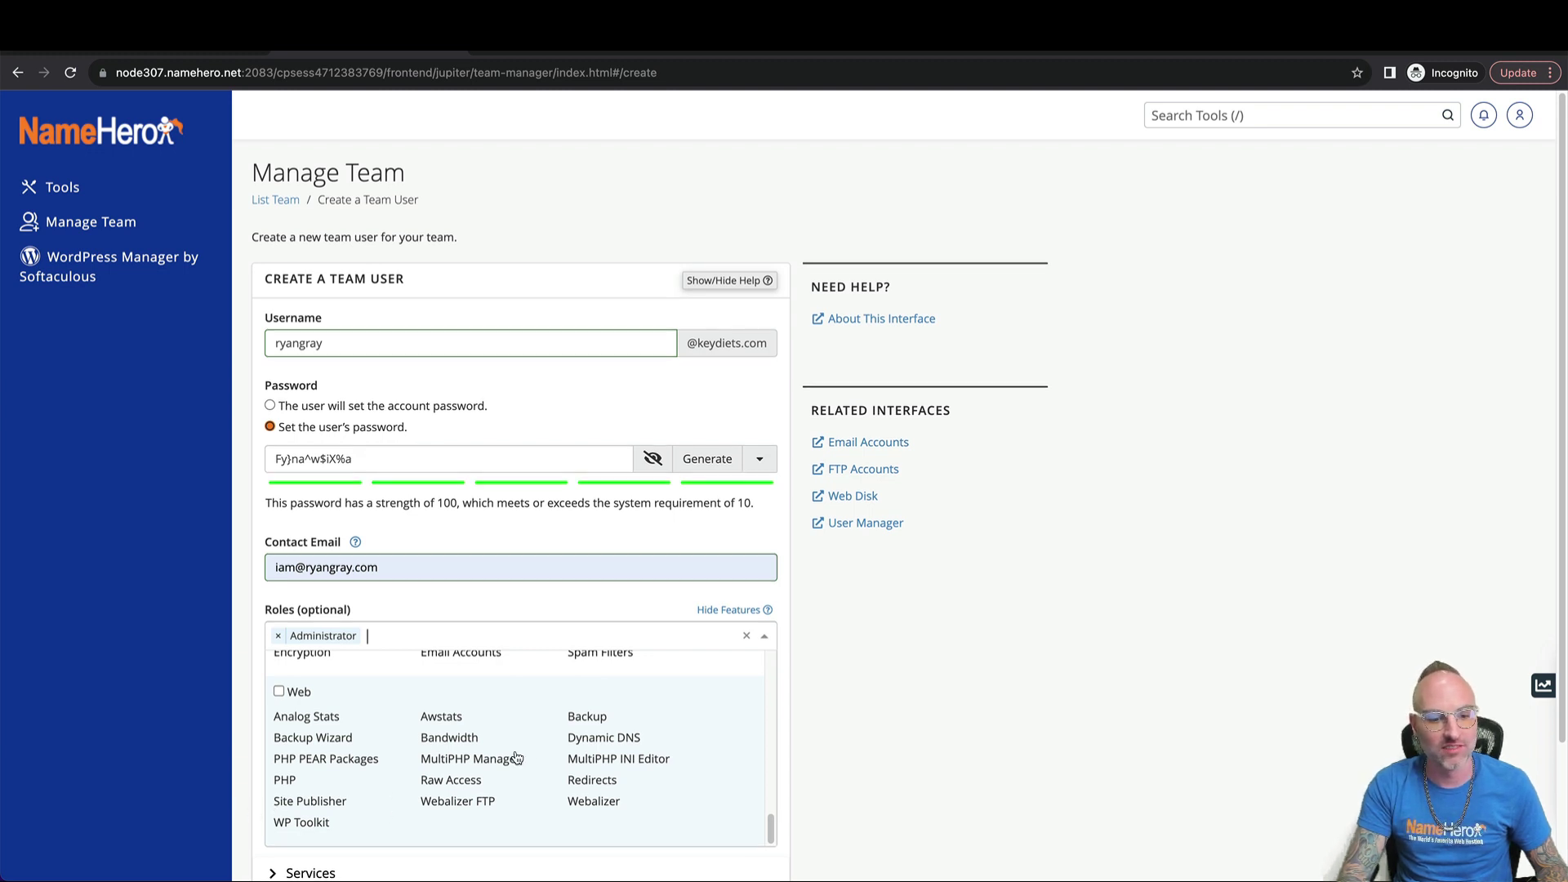
{"action": "scroll", "coordinate": [516, 751], "scroll_direction": "down", "scroll_amount": 2}
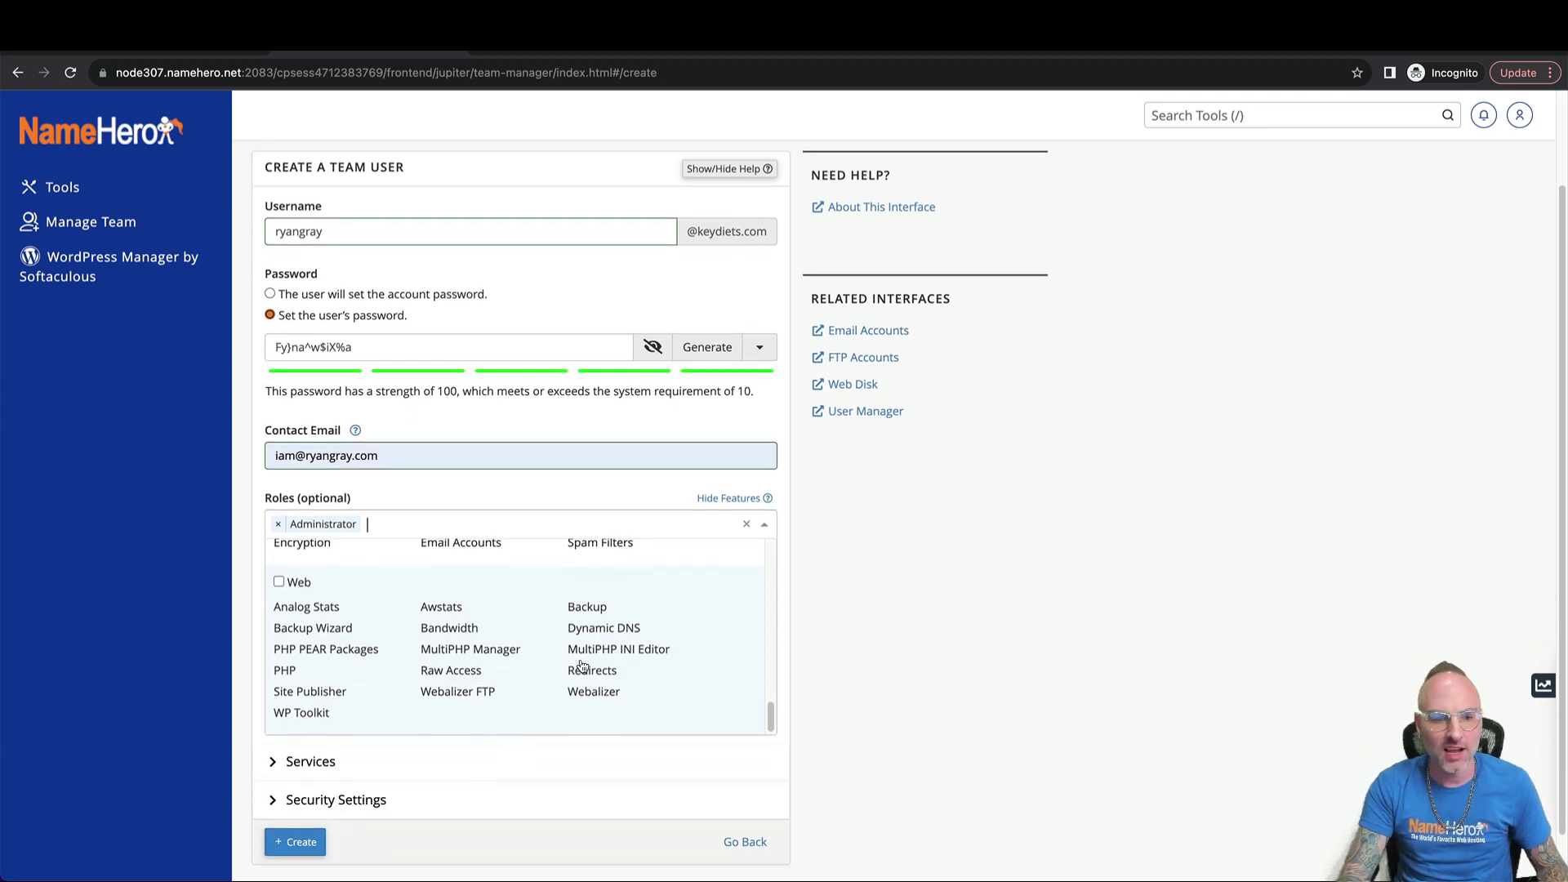
{"action": "scroll", "coordinate": [668, 677], "scroll_direction": "up", "scroll_amount": 5}
Tick the security-risk acknowledgement, note that the user does web design, and expand Services.
{"action": "left_click", "coordinate": [1012, 619]}
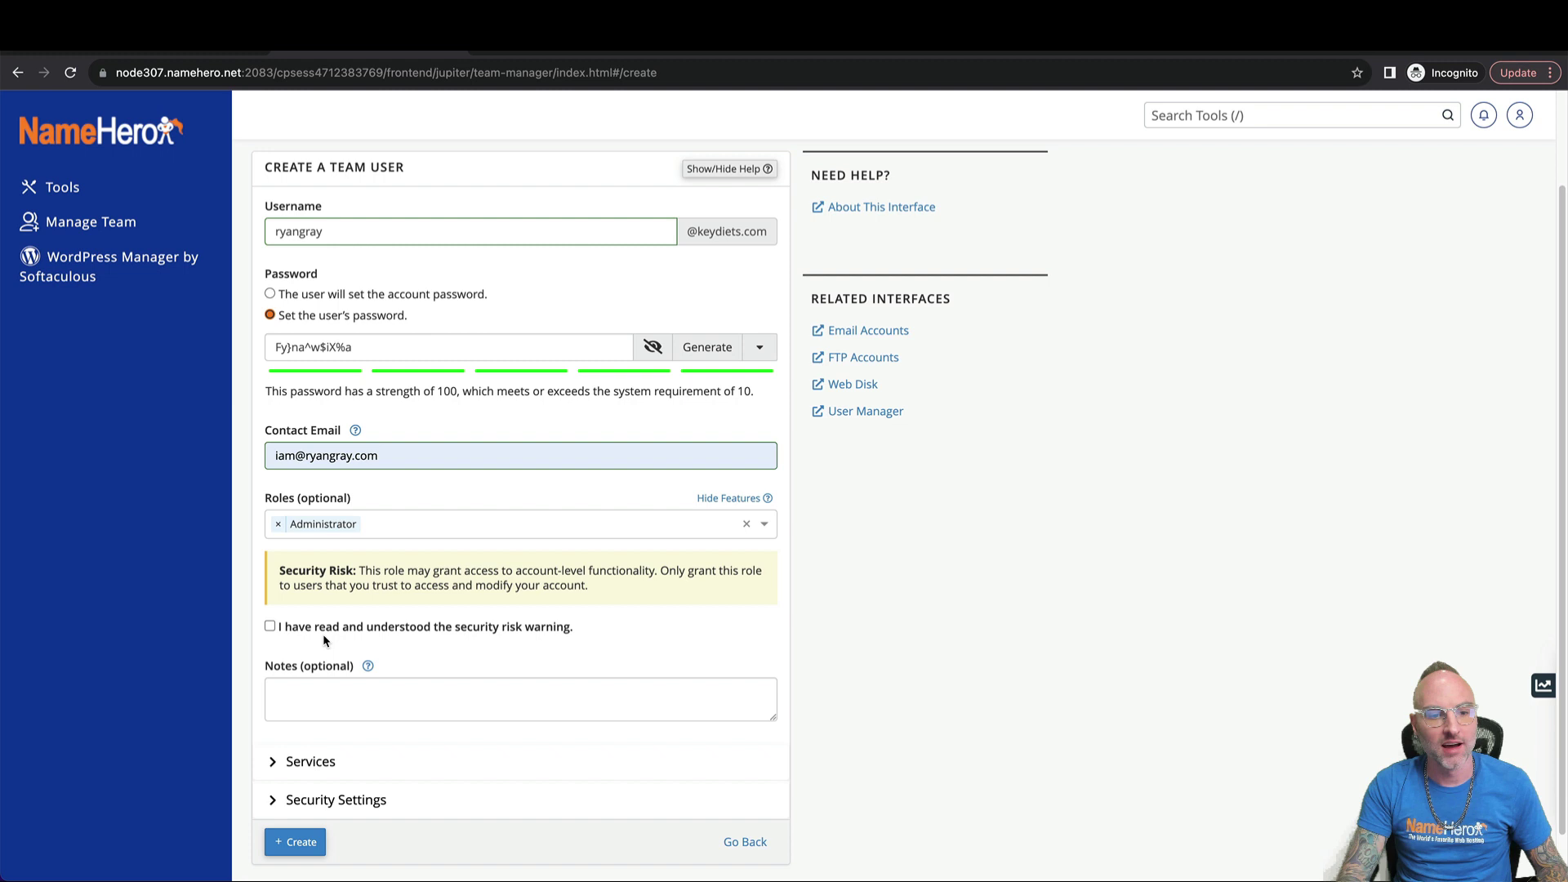
{"action": "left_click", "coordinate": [421, 627]}
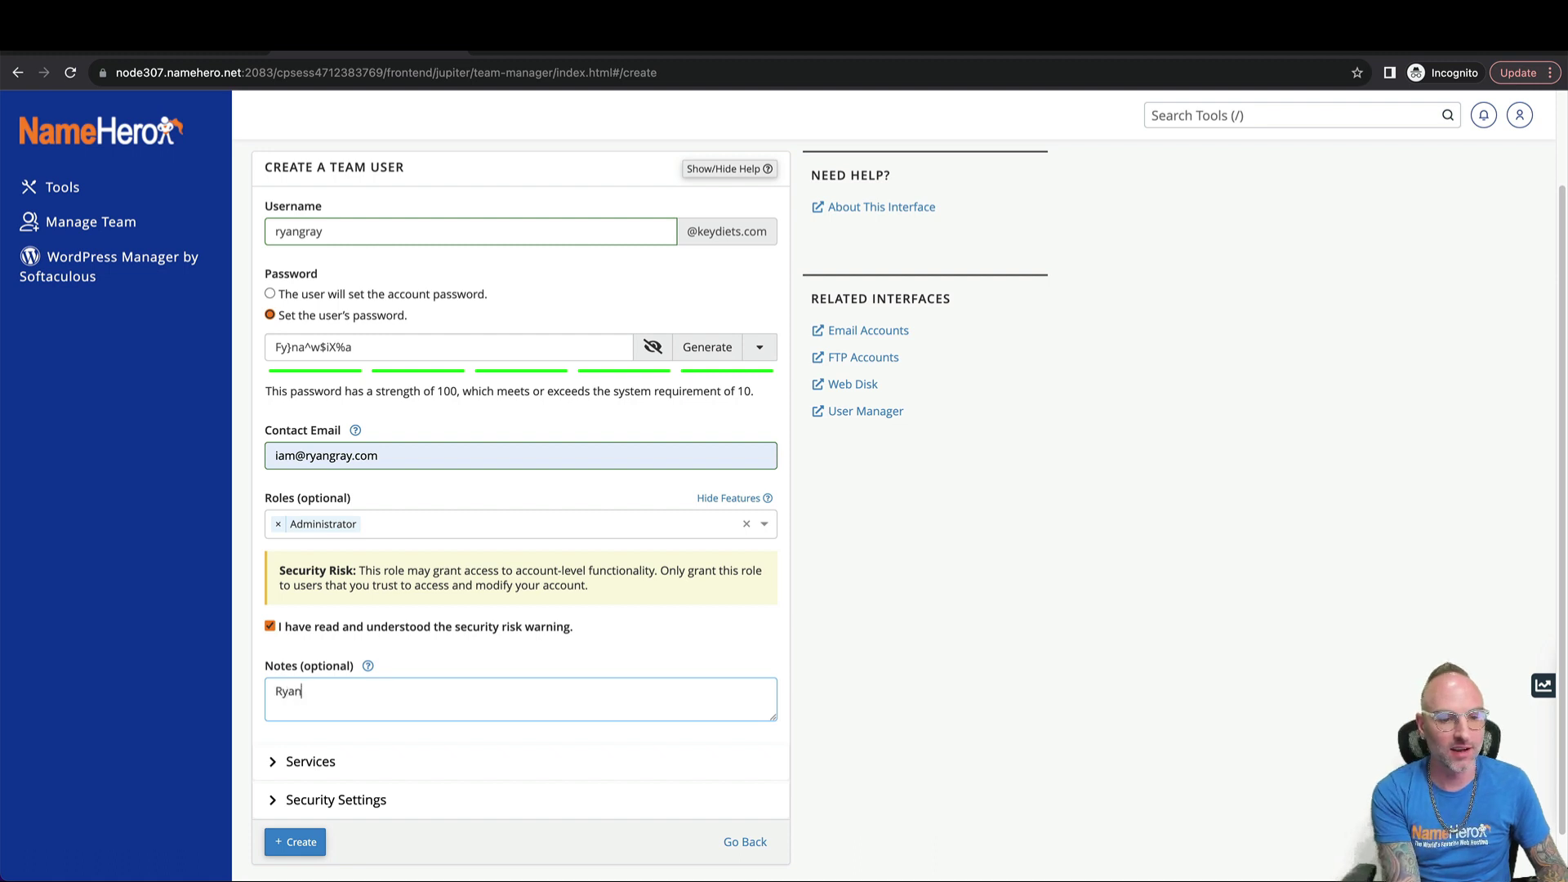
{"action": "type", "text": "'s doing wbe de"}
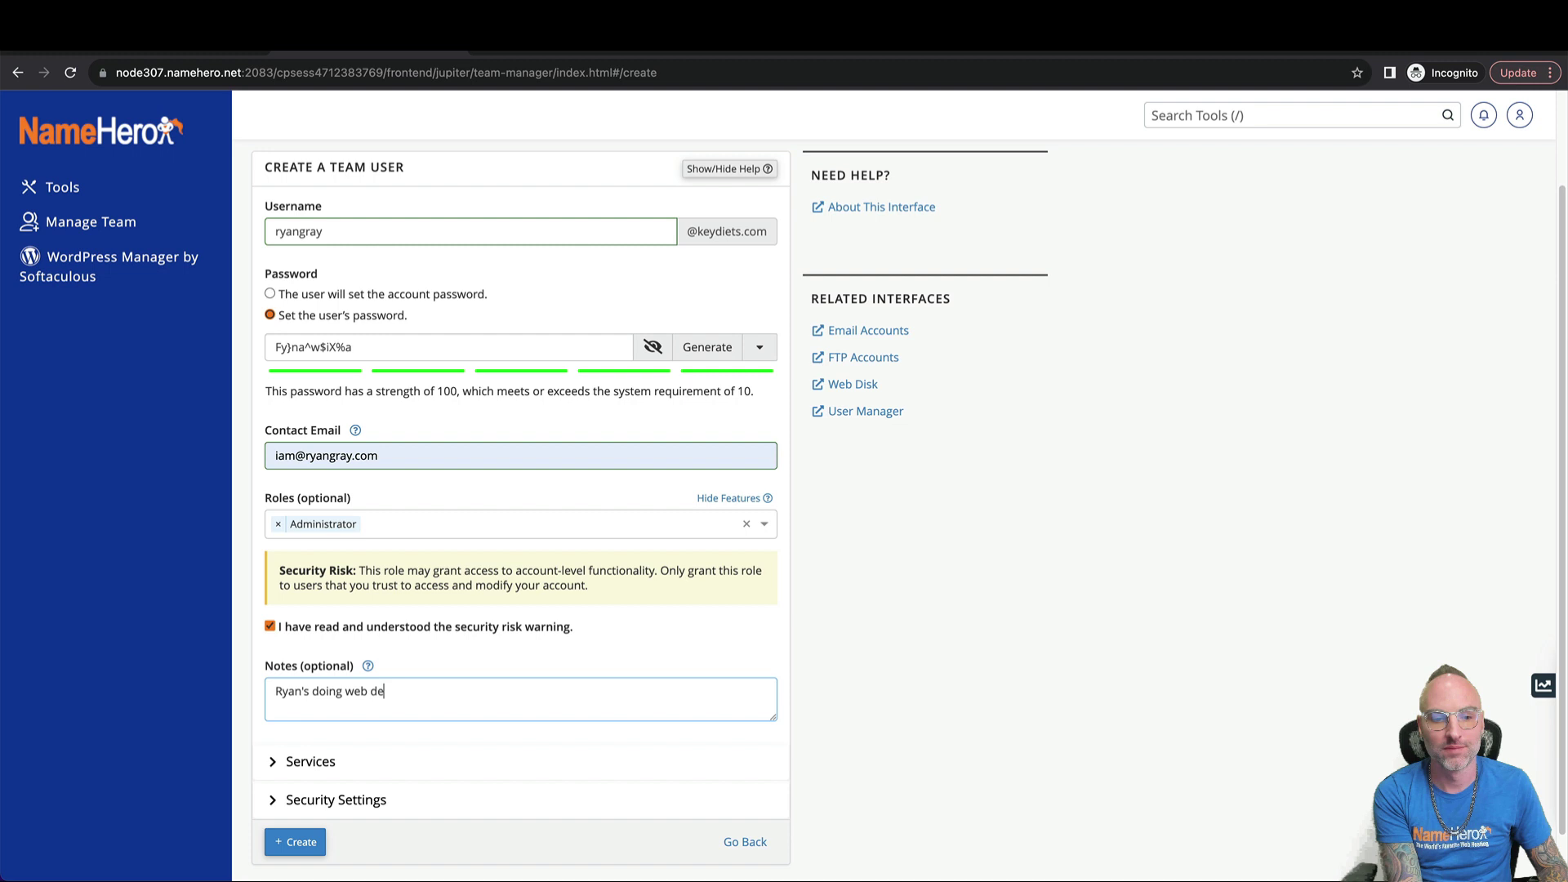
{"action": "type", "text": "sign for me"}
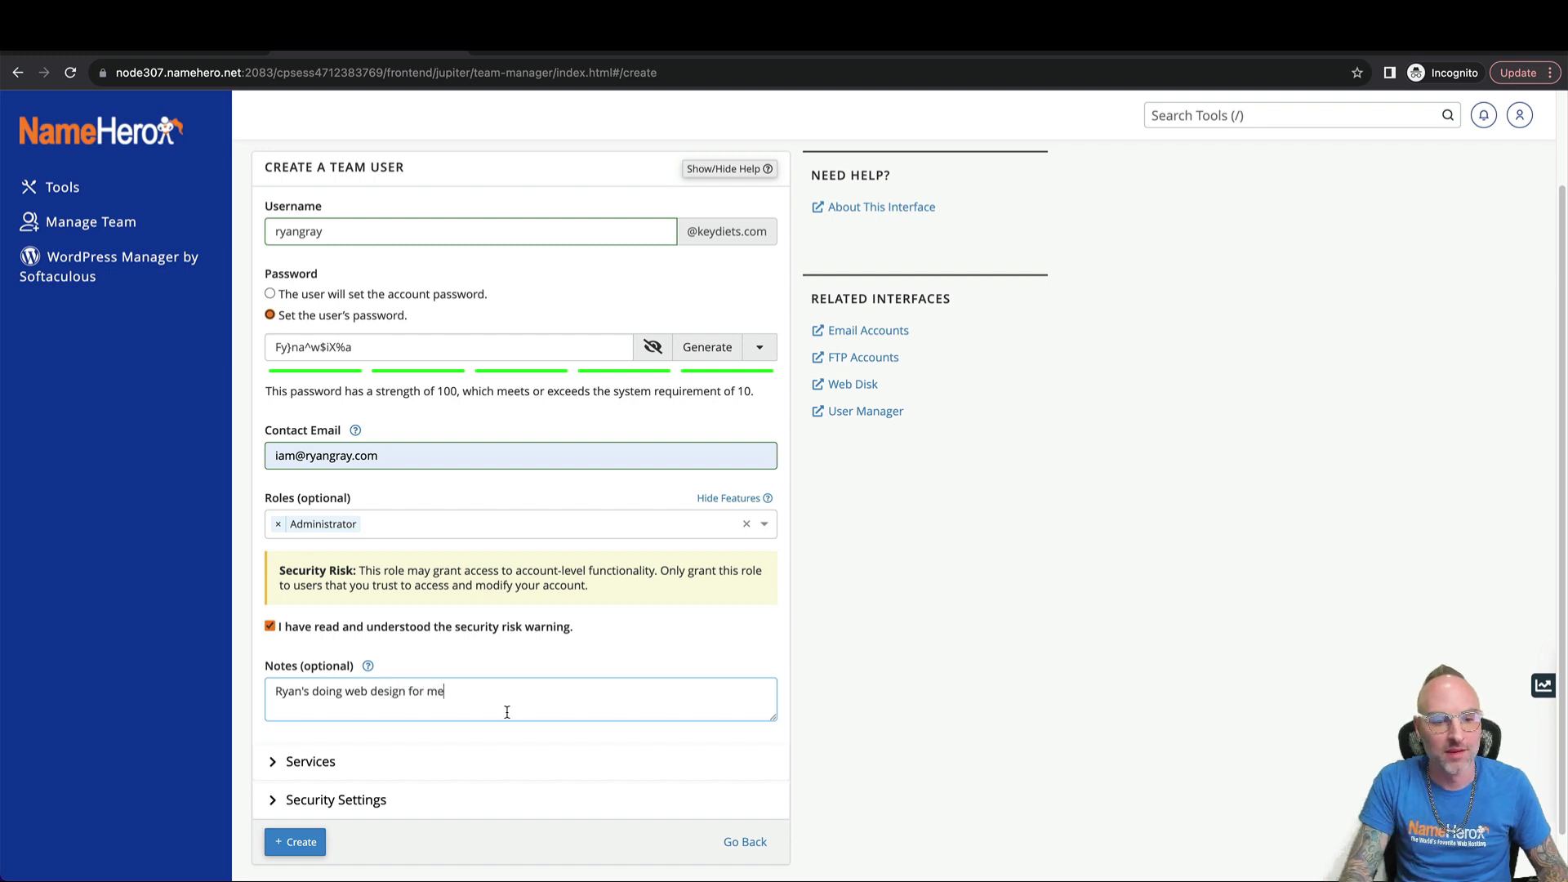
{"action": "left_click", "coordinate": [287, 762]}
Toggle the Email service and leave it Disabled, with FTP and Web Disk also off.
{"action": "scroll", "coordinate": [555, 722], "scroll_direction": "down", "scroll_amount": 5}
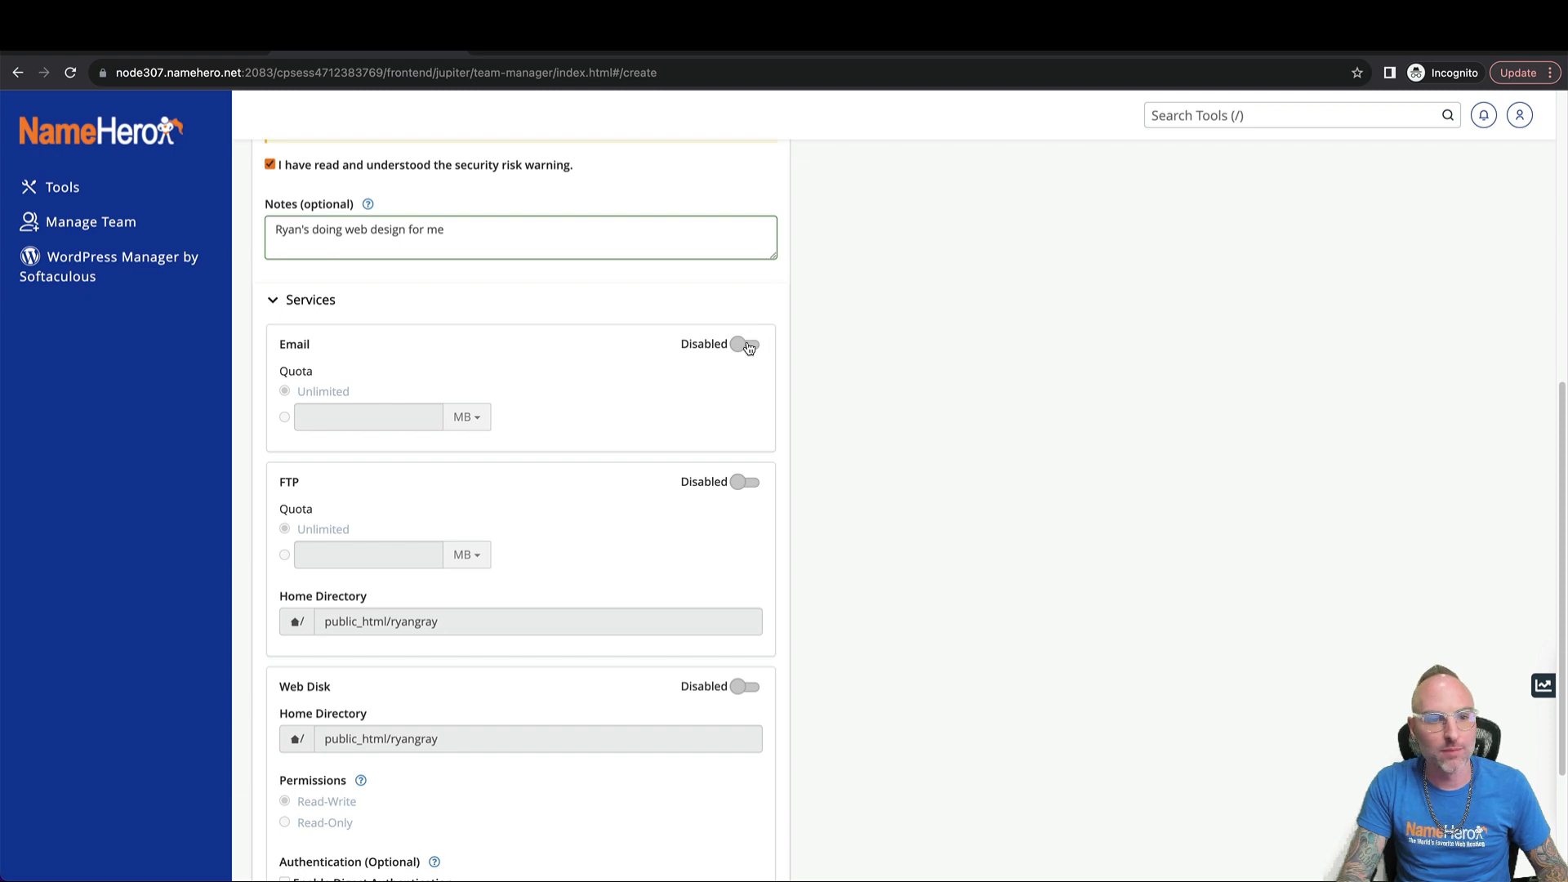
{"action": "left_click", "coordinate": [744, 344]}
{"action": "left_click", "coordinate": [746, 349]}
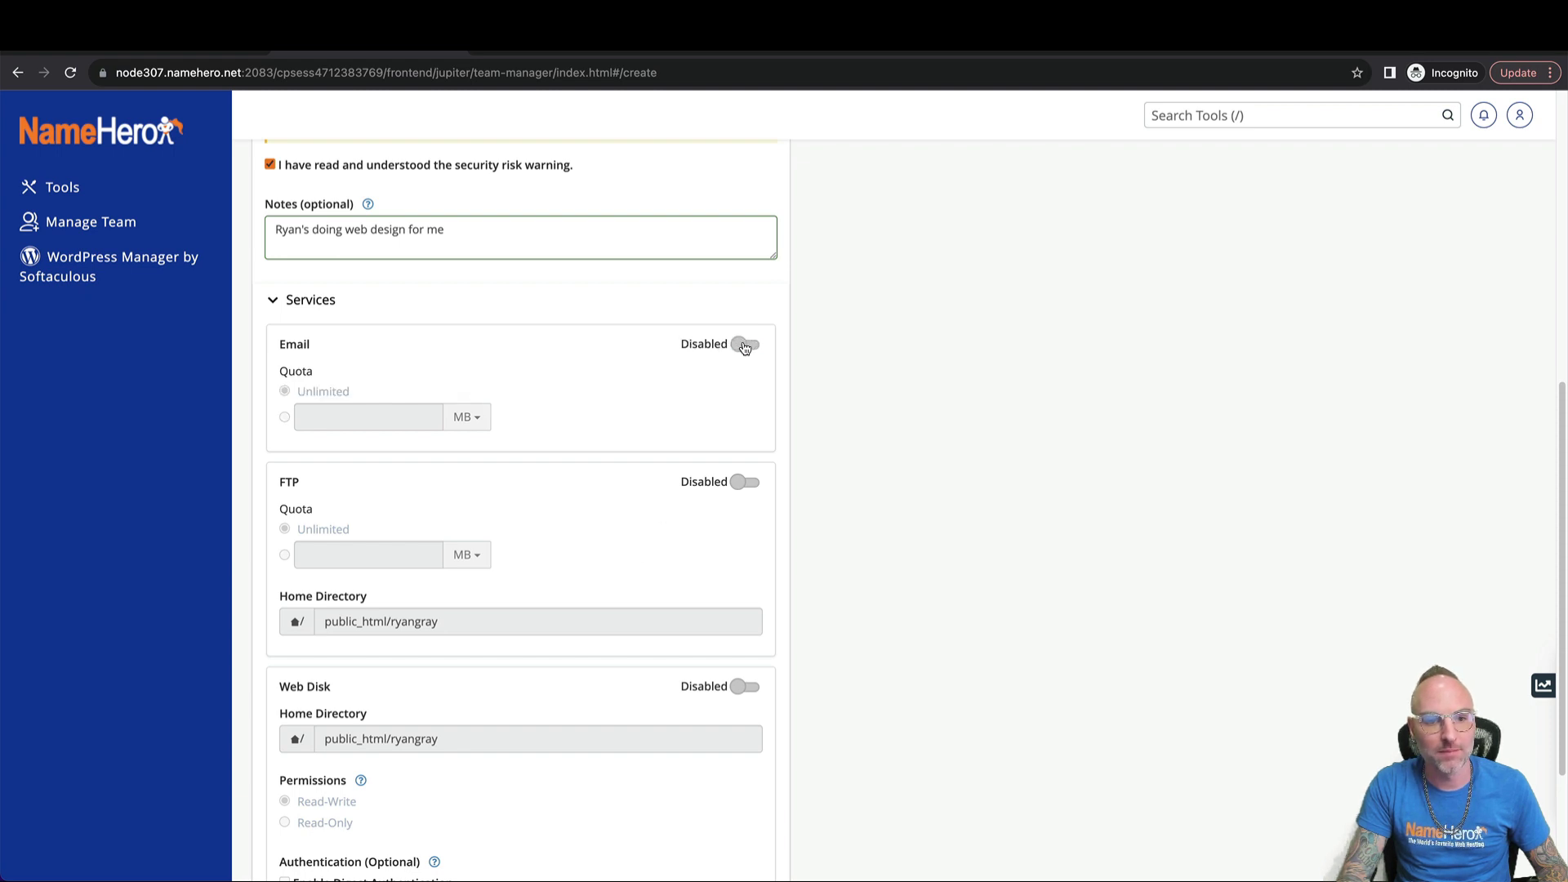
{"action": "left_click", "coordinate": [746, 349]}
{"action": "left_click", "coordinate": [747, 352]}
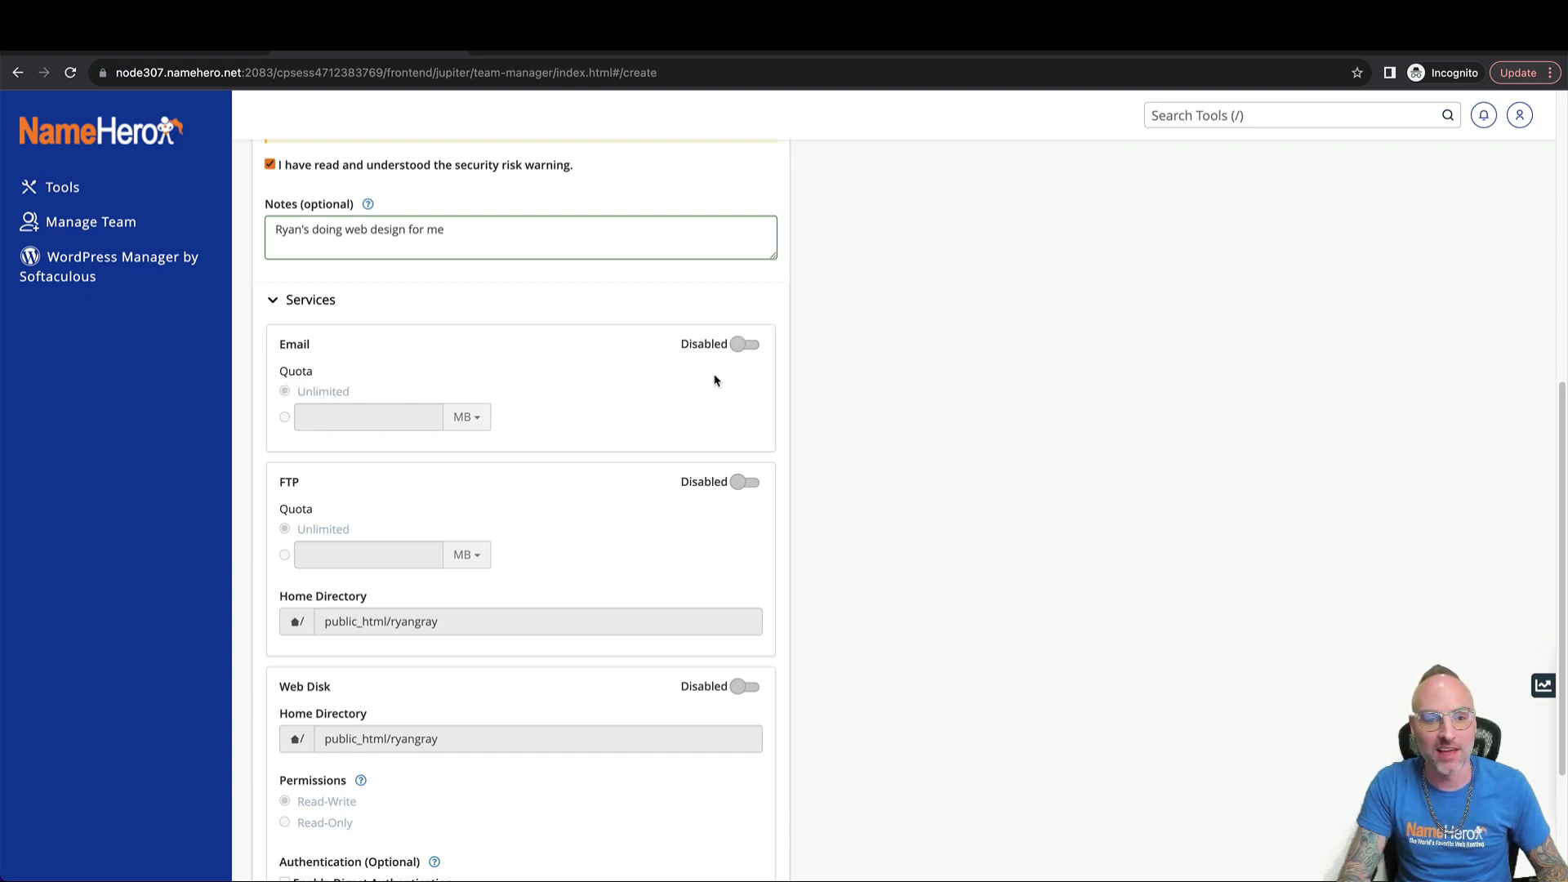
{"action": "left_click", "coordinate": [735, 351]}
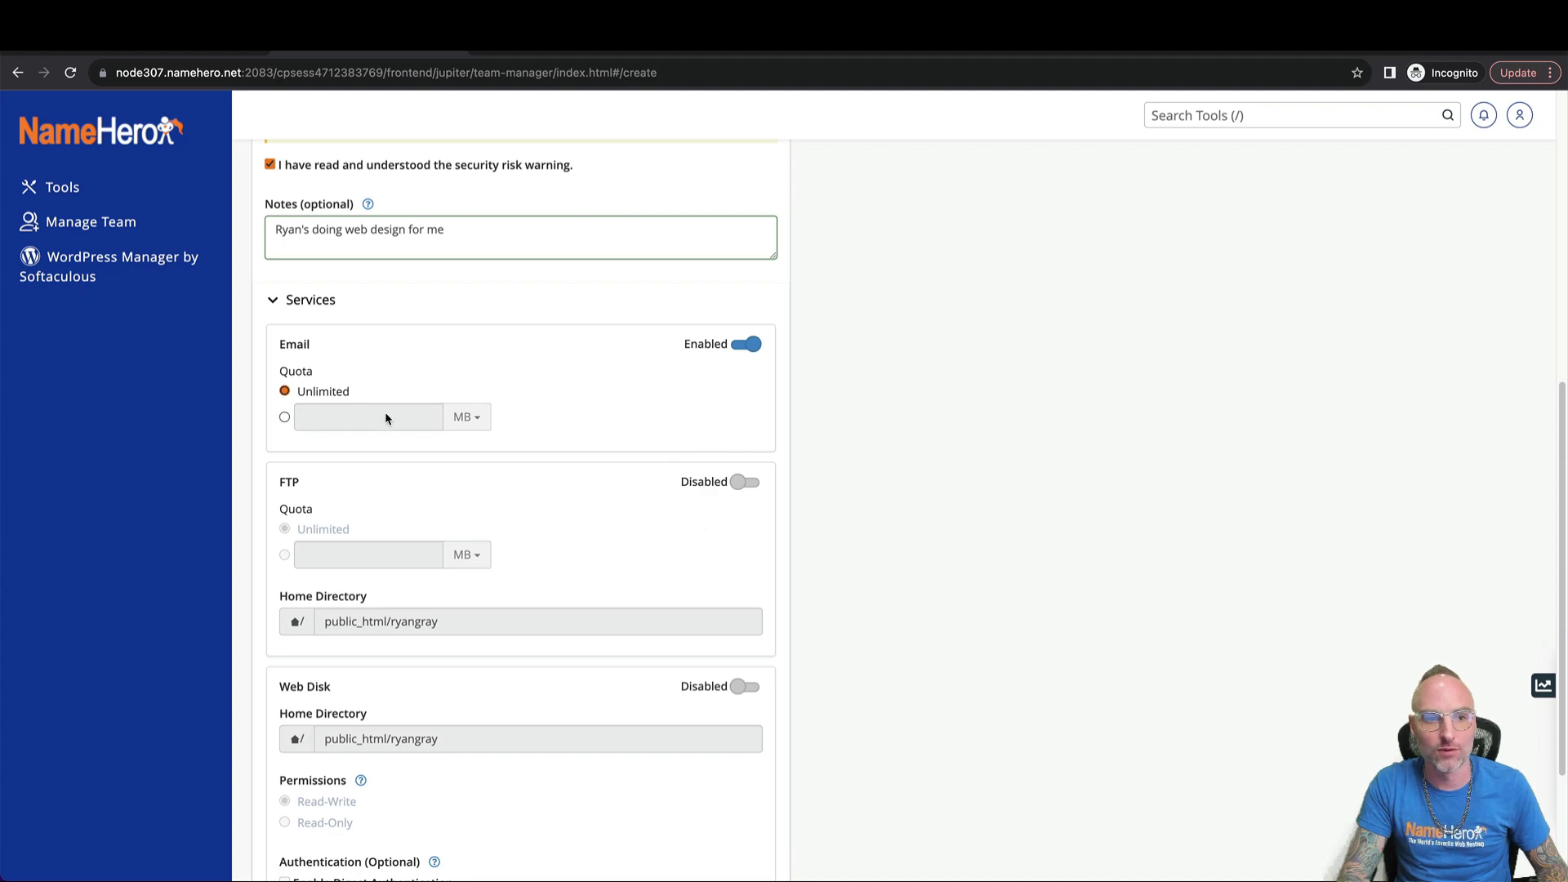
{"action": "scroll", "coordinate": [385, 412], "scroll_direction": "up", "scroll_amount": 7}
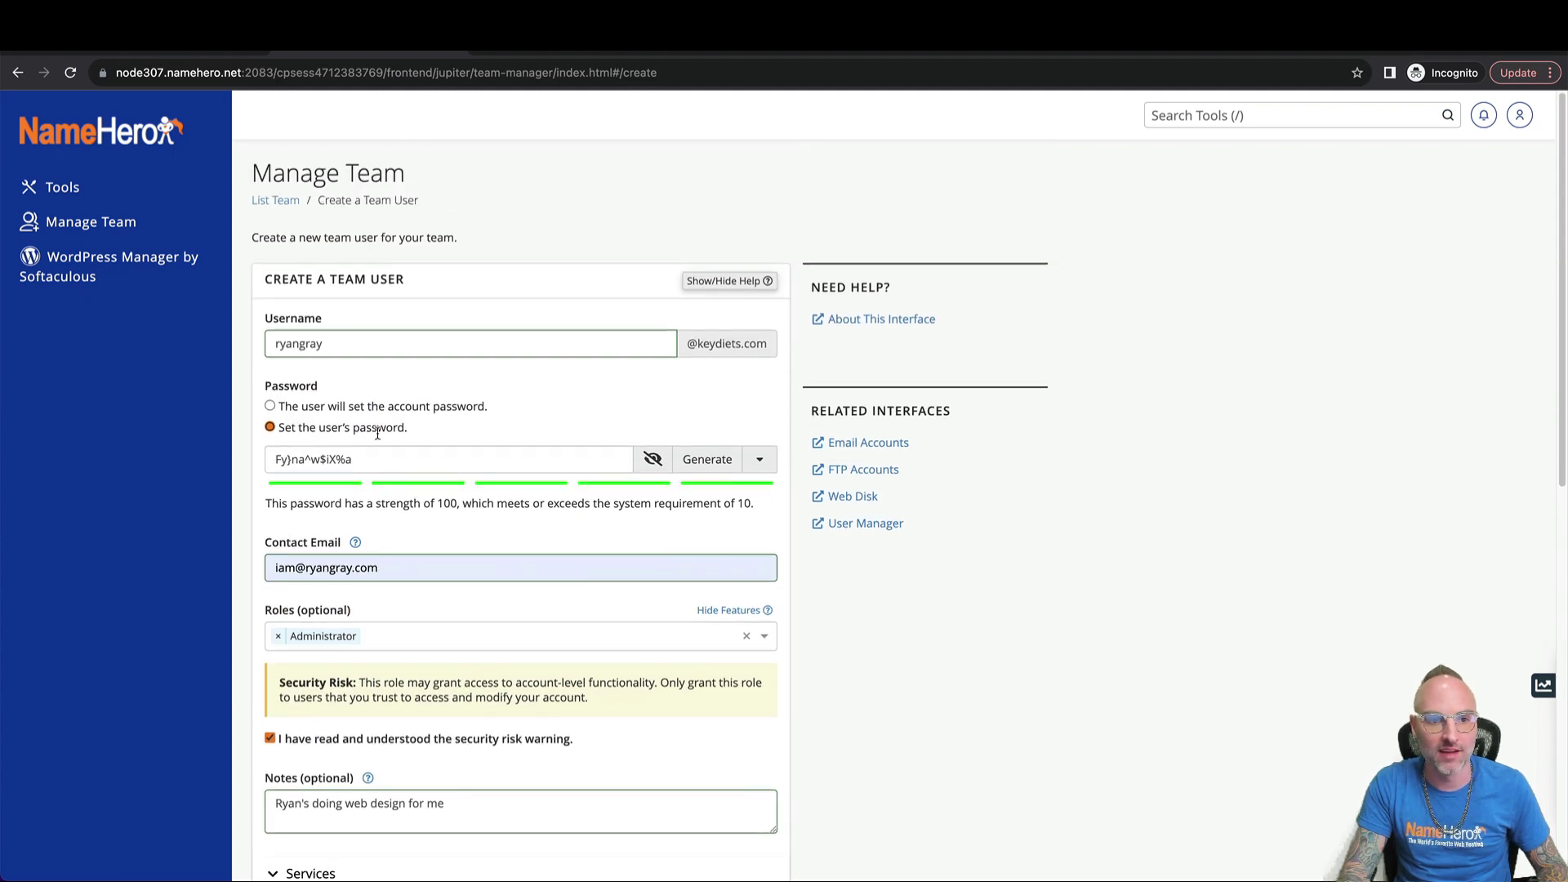
{"action": "scroll", "coordinate": [769, 365], "scroll_direction": "down", "scroll_amount": 8}
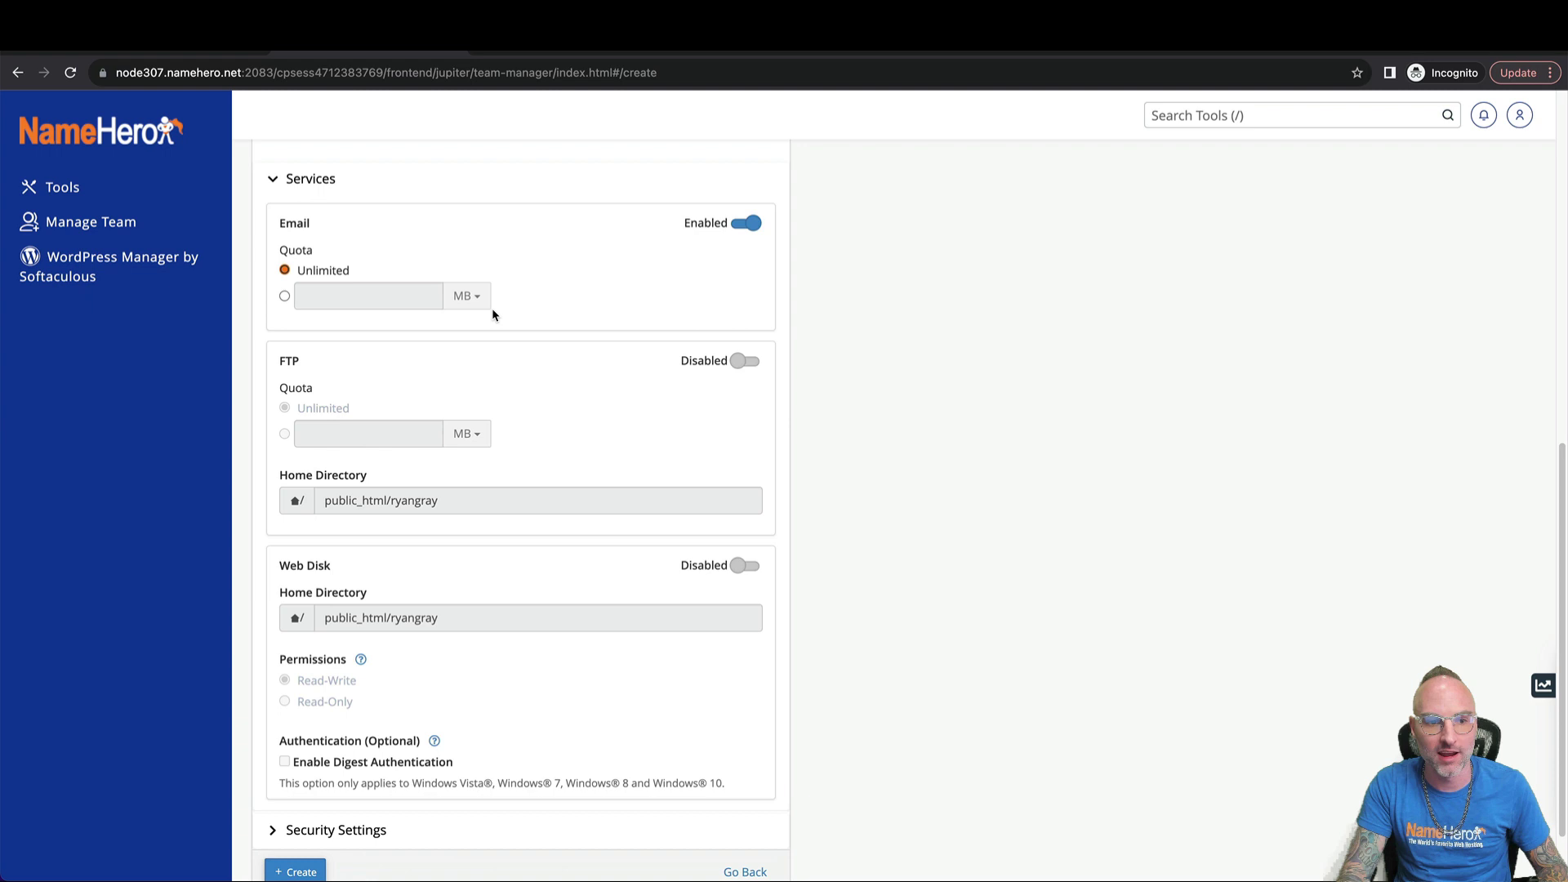
{"action": "left_click", "coordinate": [724, 223]}
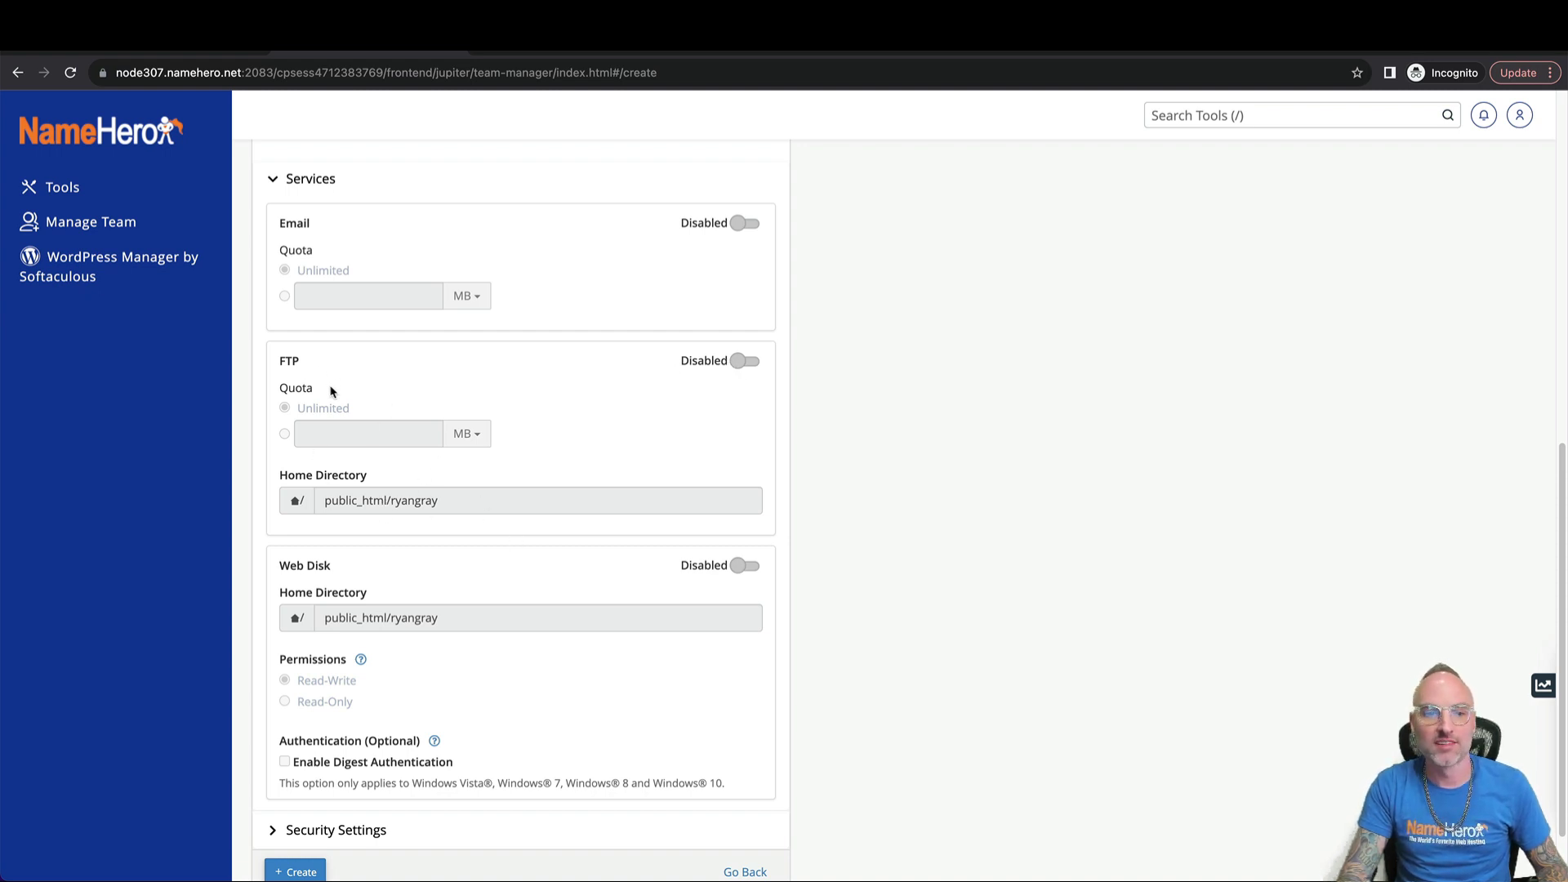
Expand Security Settings to show the Expire On and Expire Reason fields.
{"action": "scroll", "coordinate": [340, 429], "scroll_direction": "down", "scroll_amount": 2}
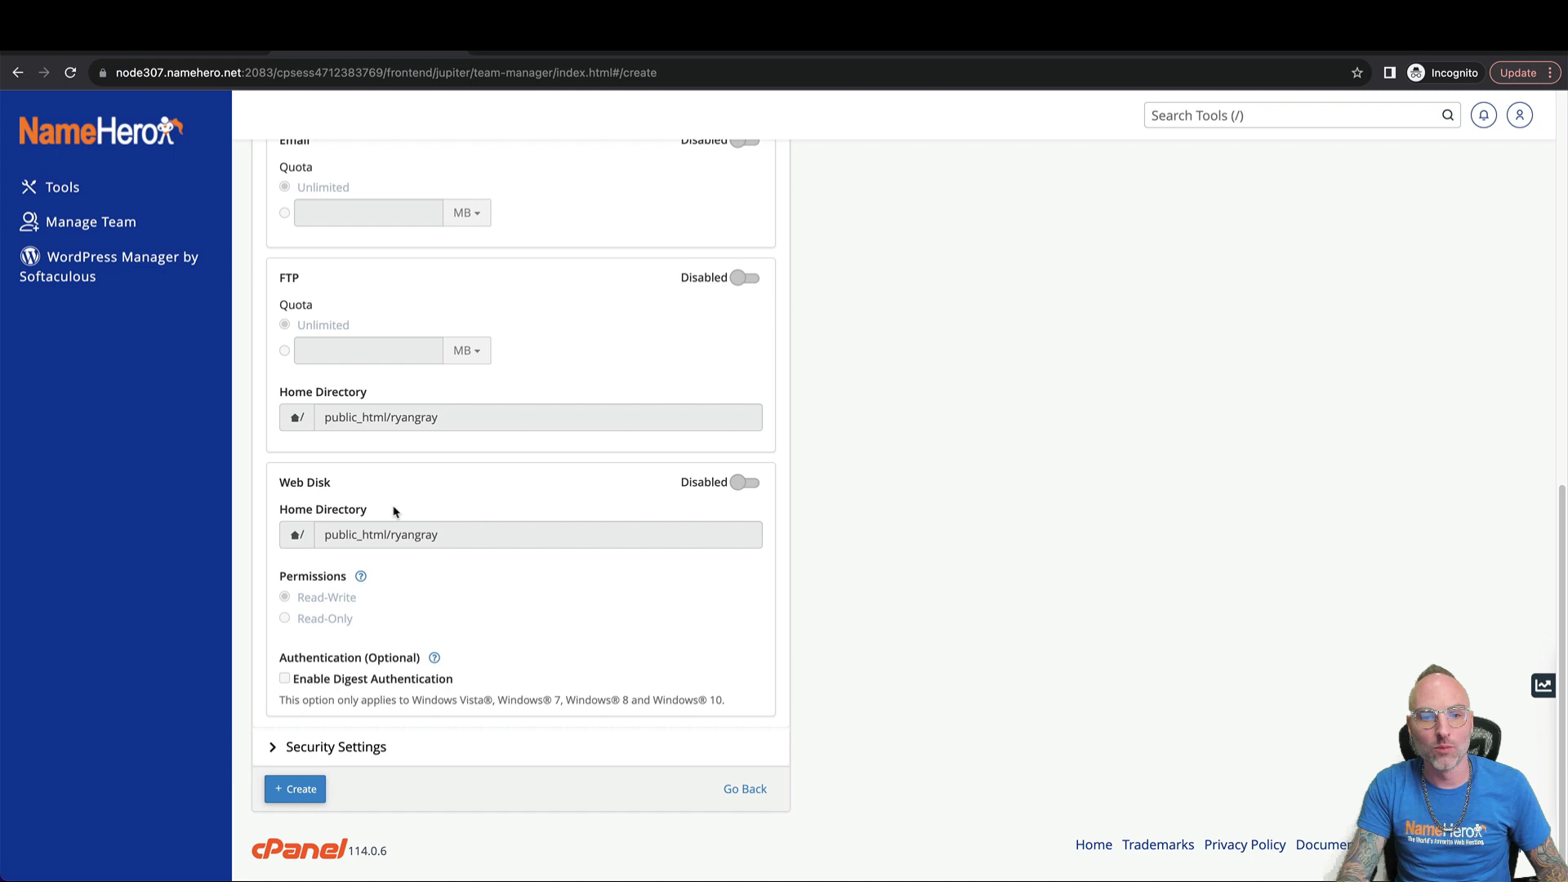
{"action": "left_click", "coordinate": [389, 745]}
{"action": "scroll", "coordinate": [454, 692], "scroll_direction": "down", "scroll_amount": 2}
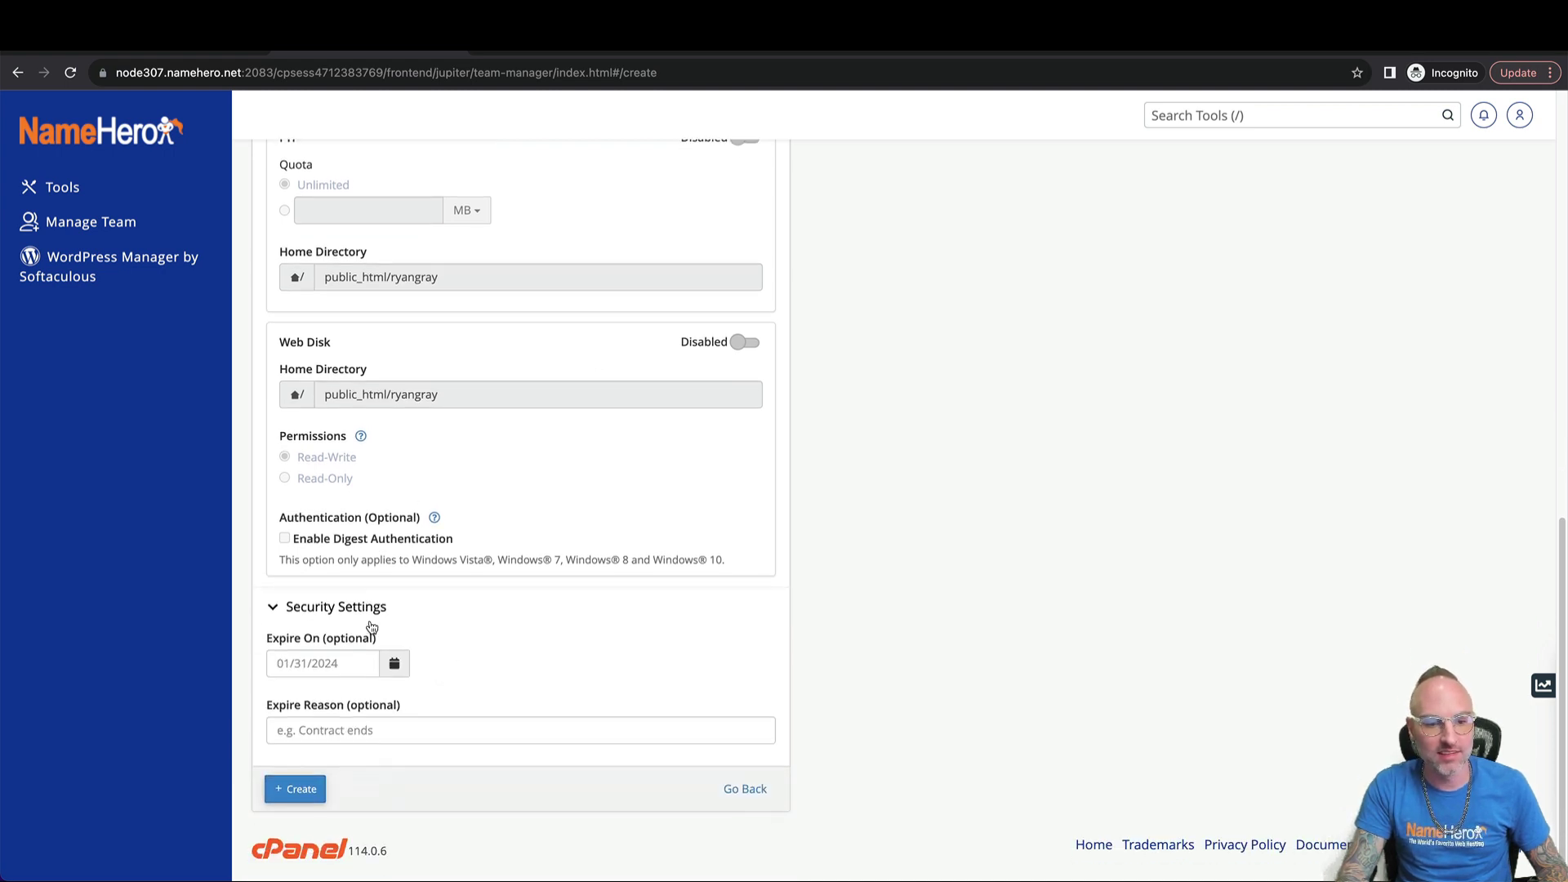
Set Expire On to September 26, 2023 and enter a YouTube-video expiry reason.
{"action": "left_click", "coordinate": [393, 661]}
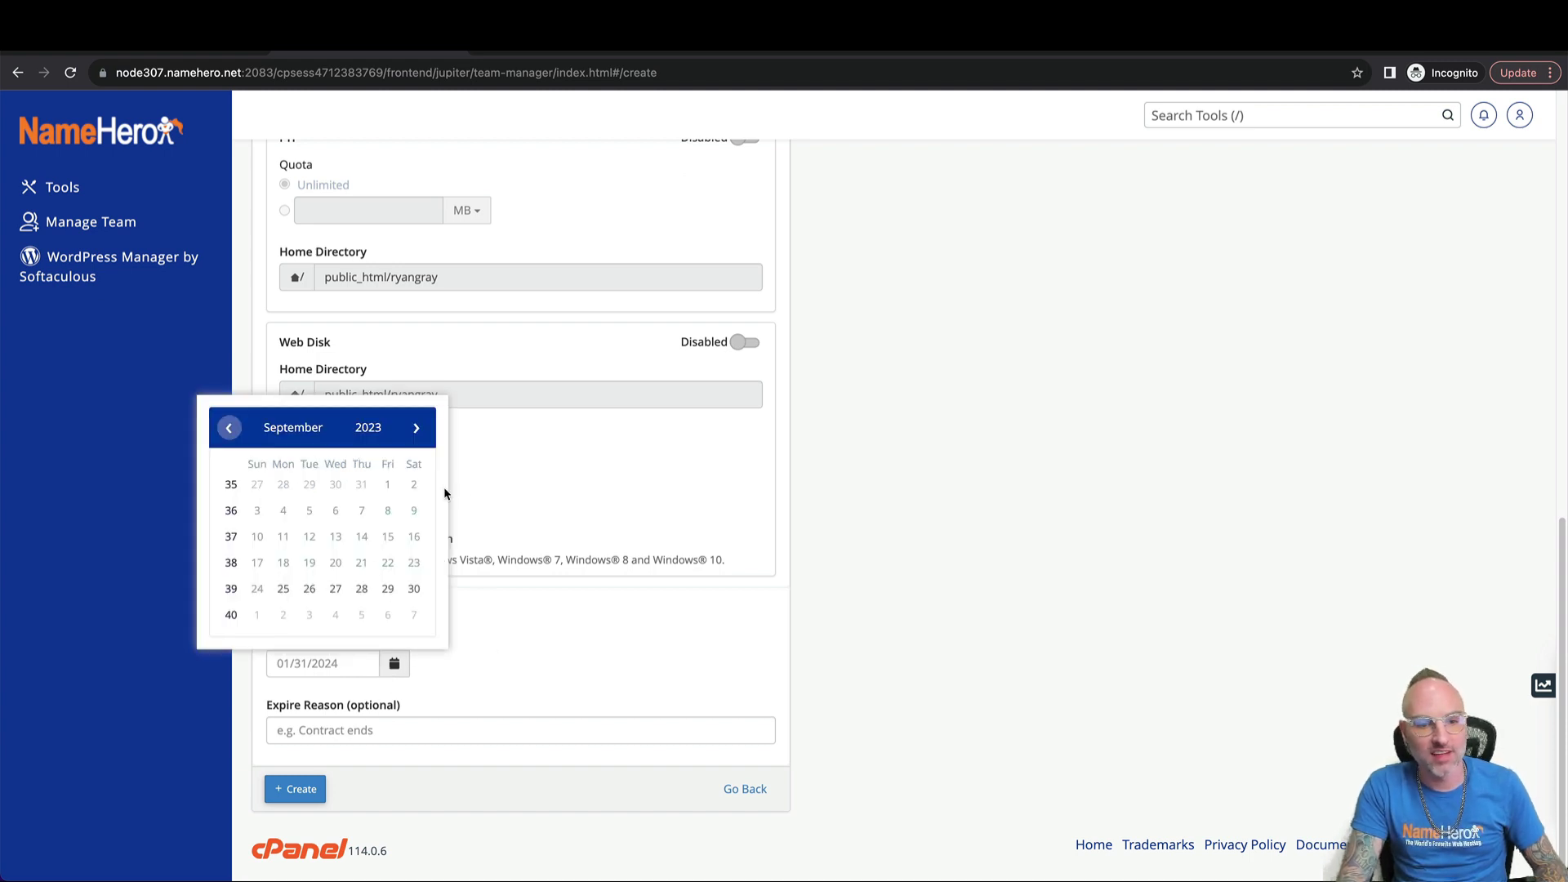
{"action": "left_click", "coordinate": [550, 623]}
{"action": "left_click", "coordinate": [315, 748]}
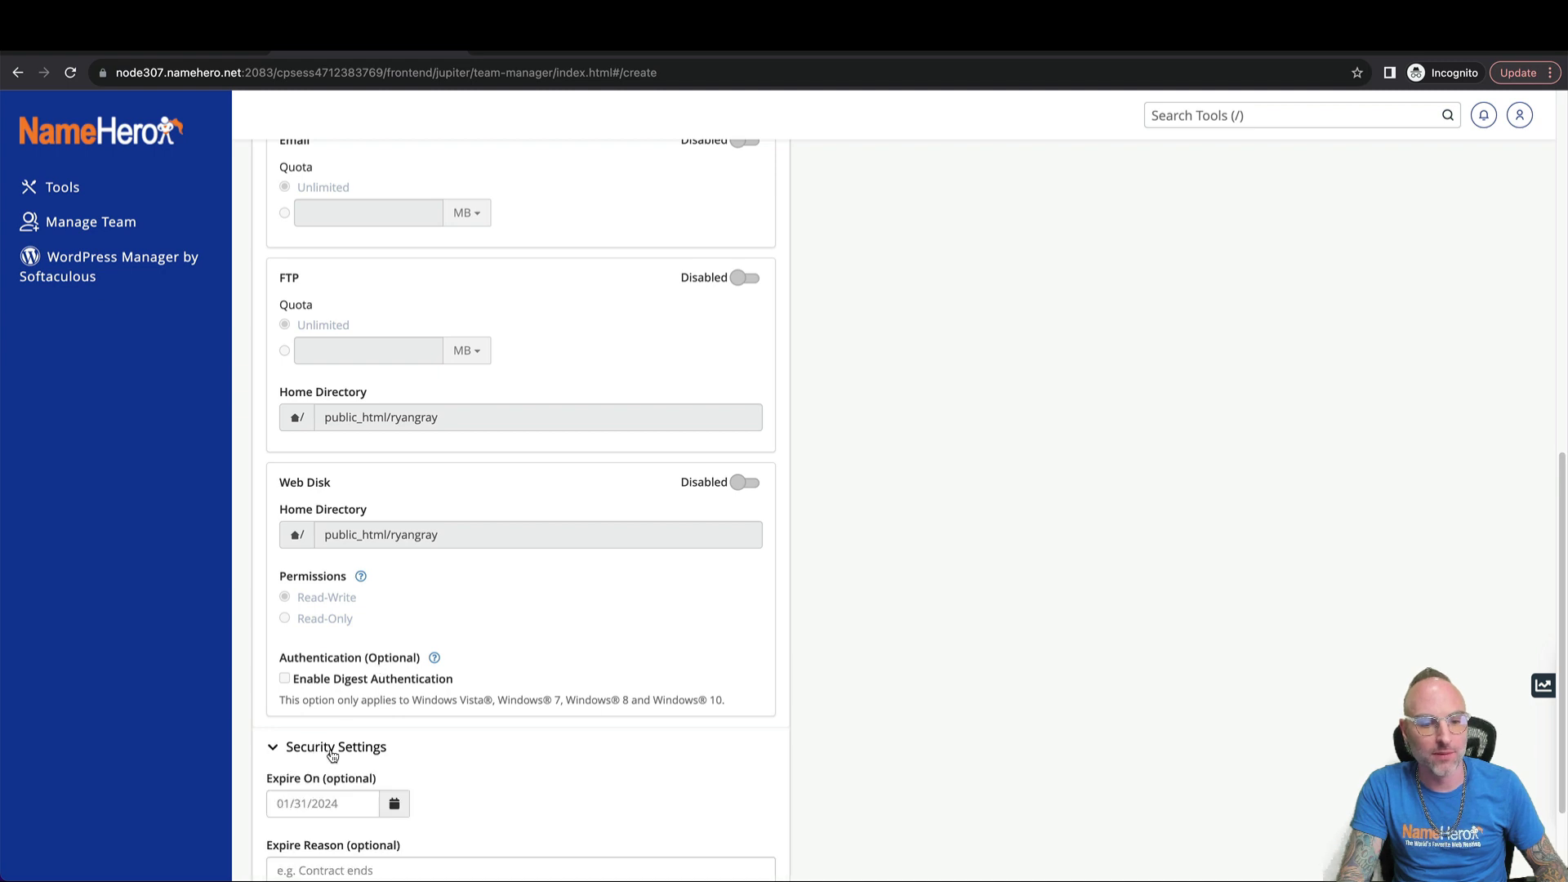
{"action": "scroll", "coordinate": [395, 739], "scroll_direction": "down", "scroll_amount": 2}
{"action": "left_click", "coordinate": [394, 663]}
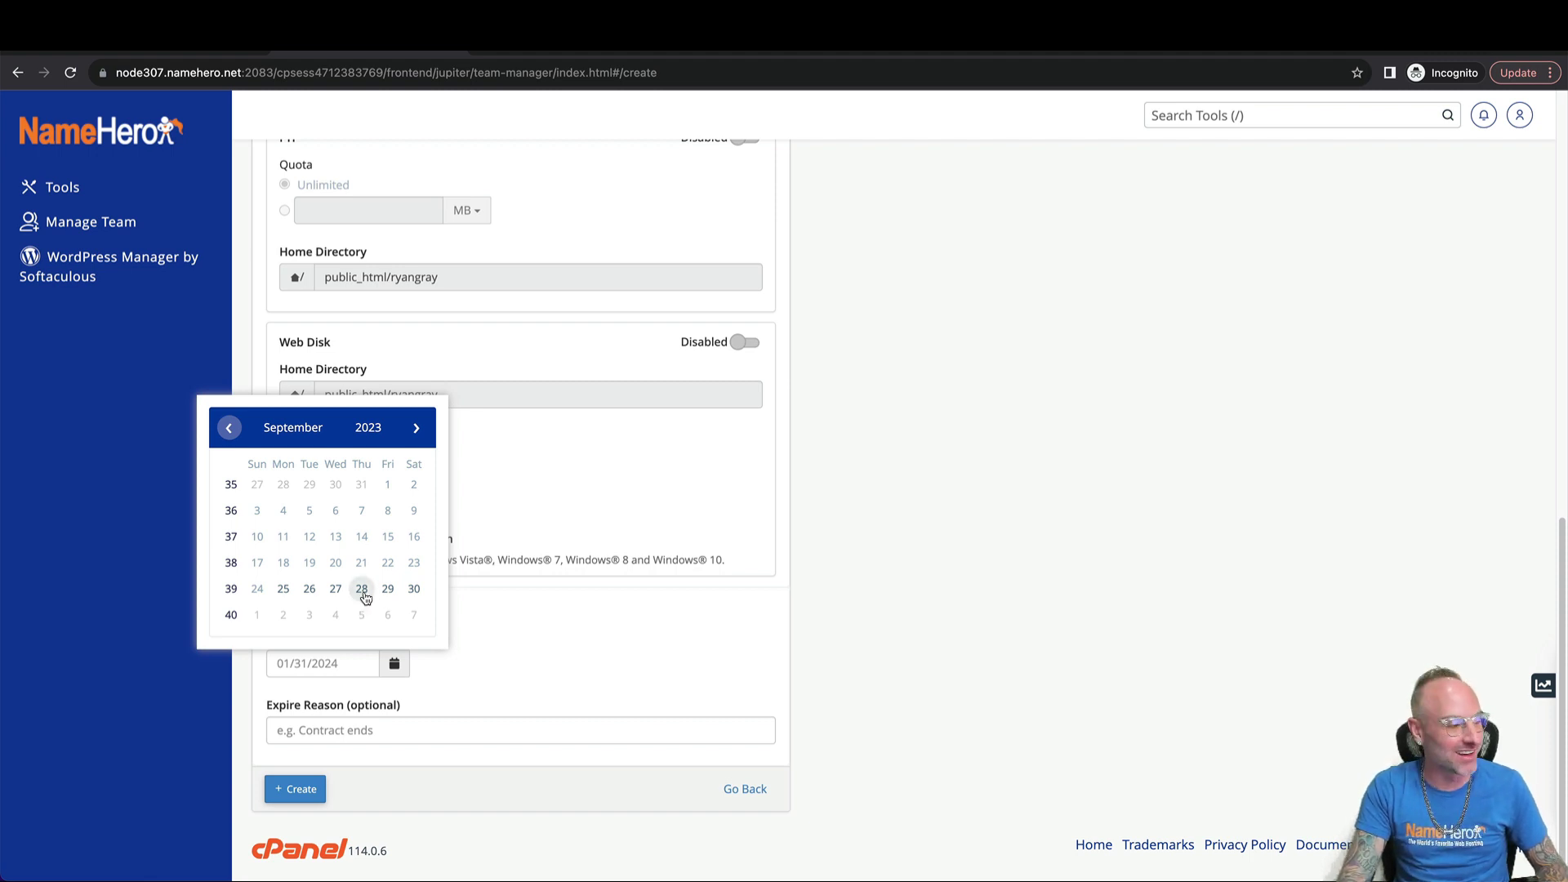
{"action": "left_click", "coordinate": [309, 590]}
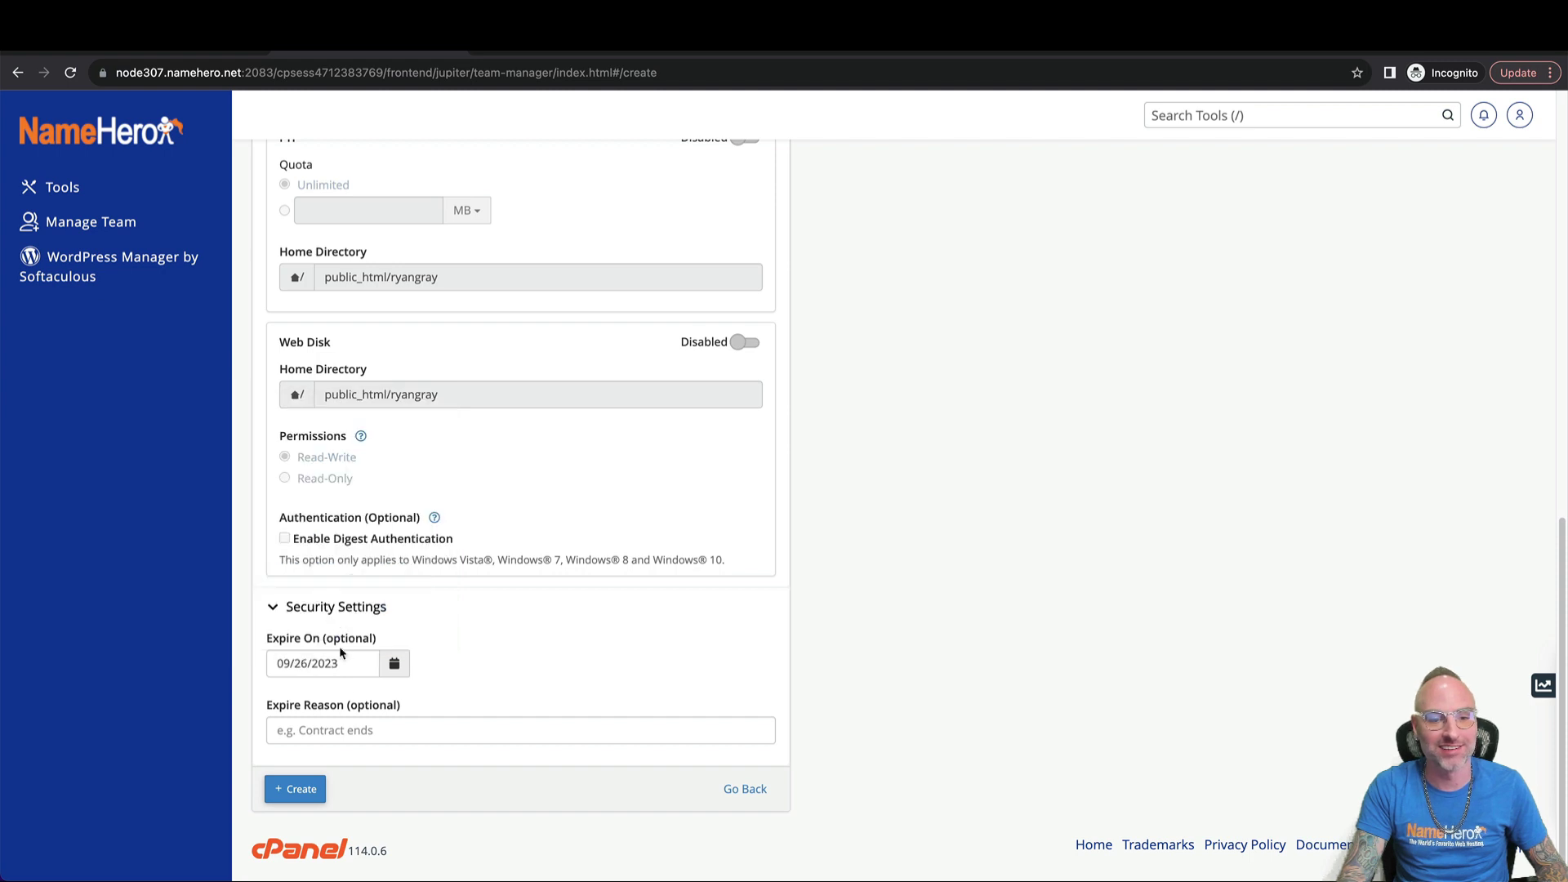
{"action": "left_click", "coordinate": [342, 727]}
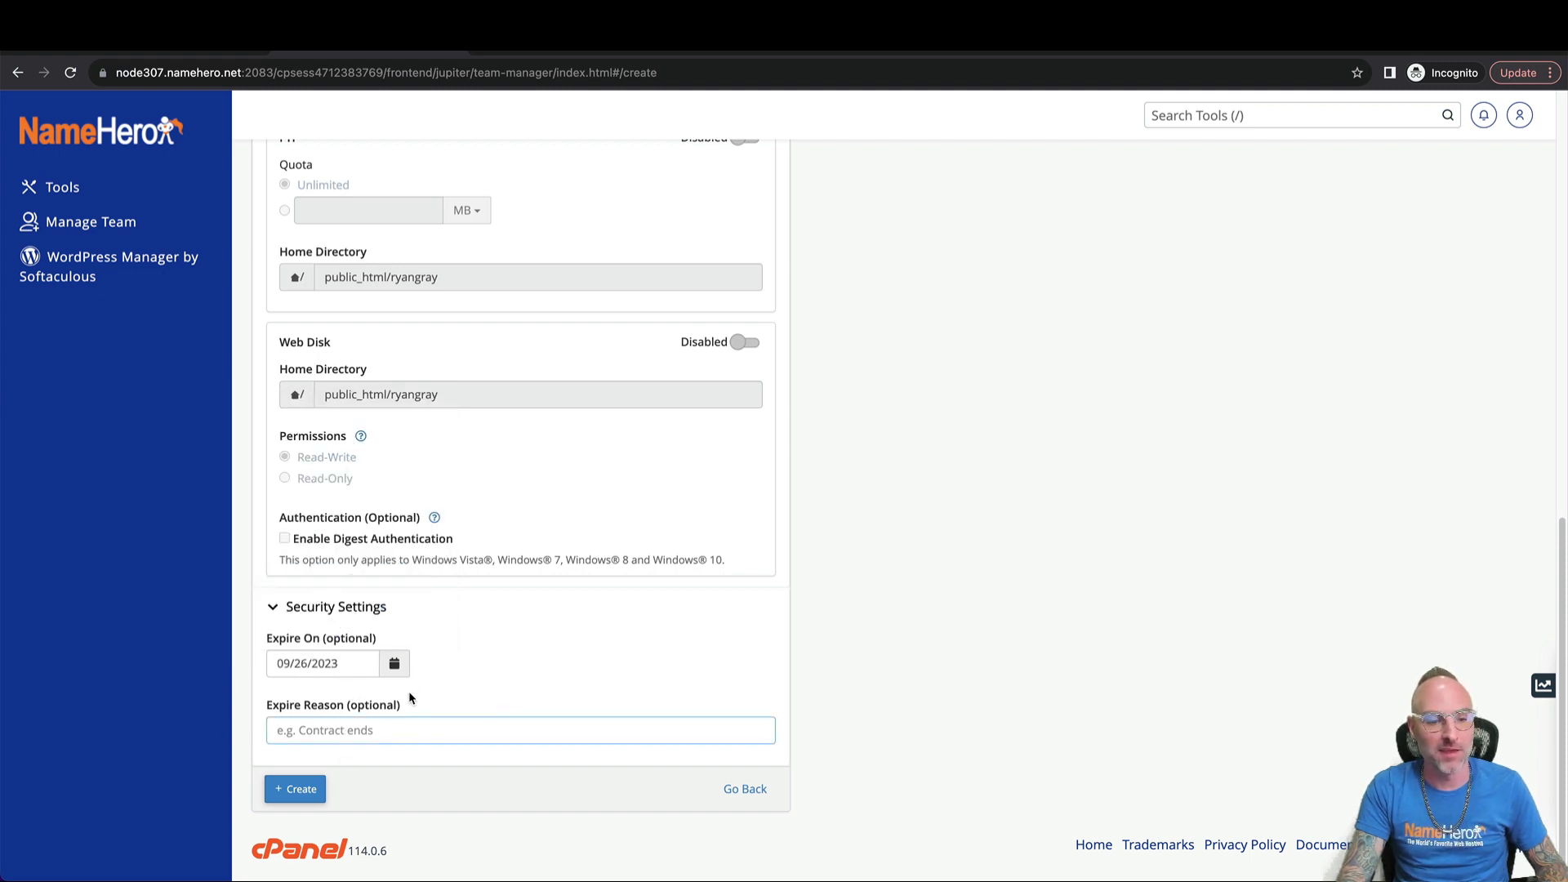
{"action": "type", "text": "Ryan youtube vid"}
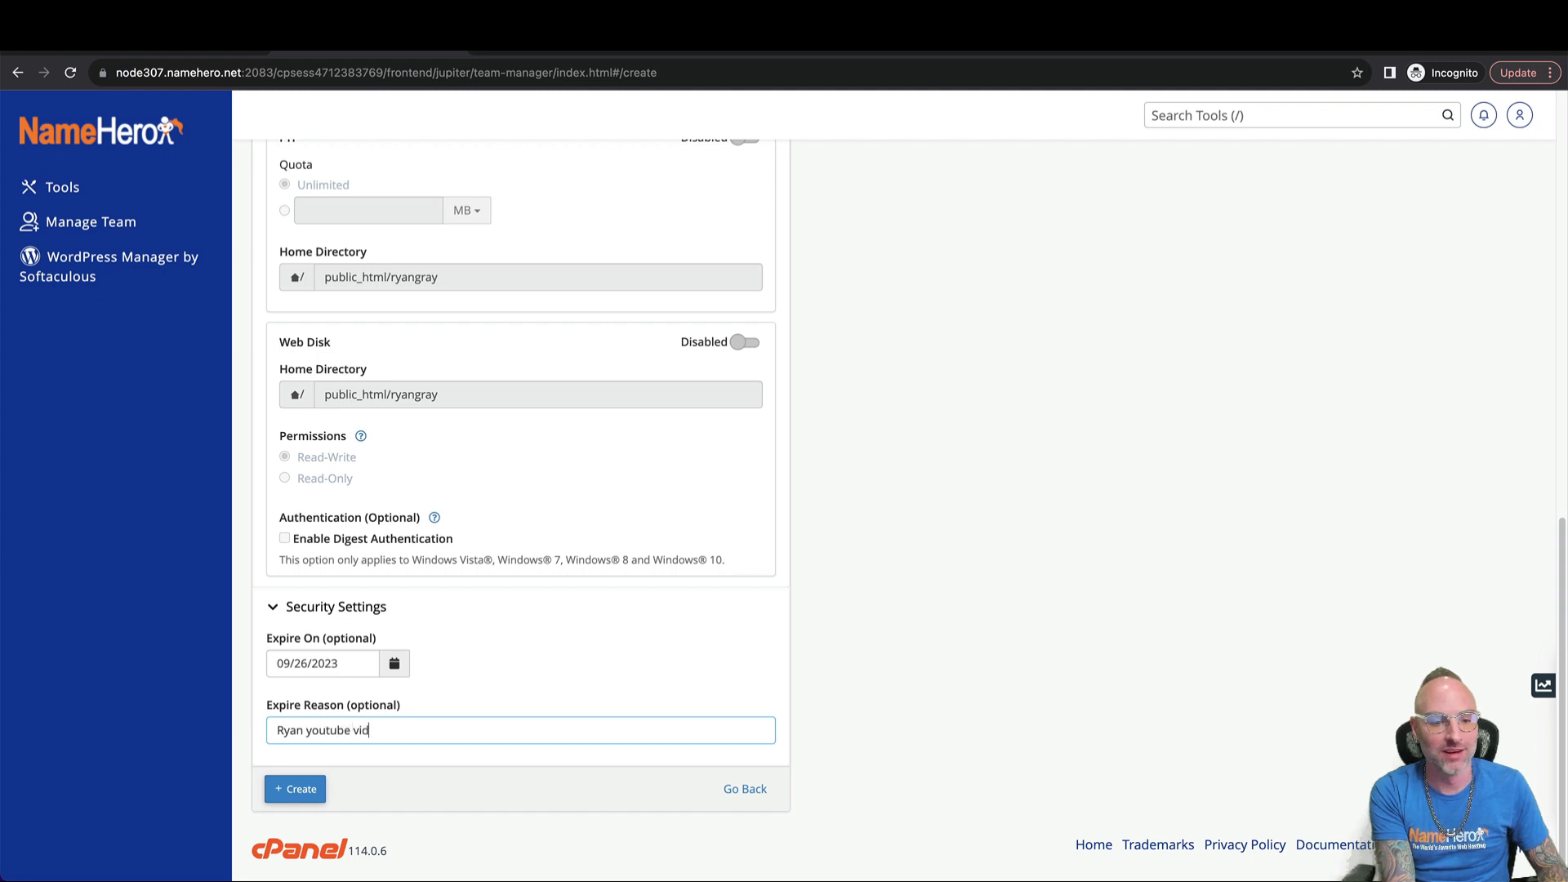
{"action": "type", "text": "eo"}
Create the Administrator team user, then log out of cPanel.
{"action": "left_click", "coordinate": [295, 789]}
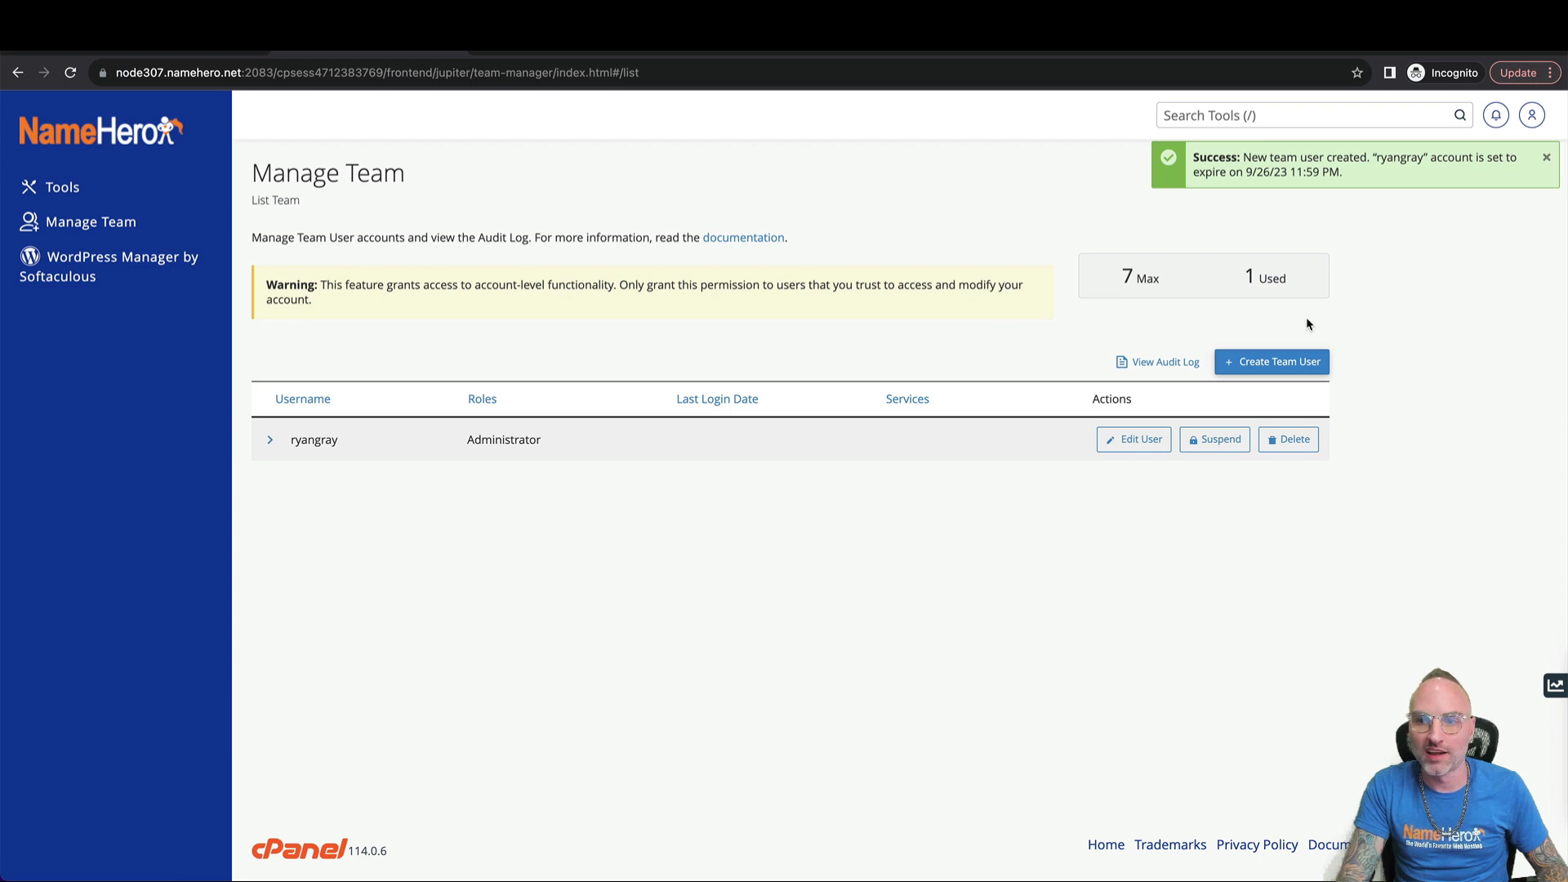
{"action": "left_click", "coordinate": [1532, 115]}
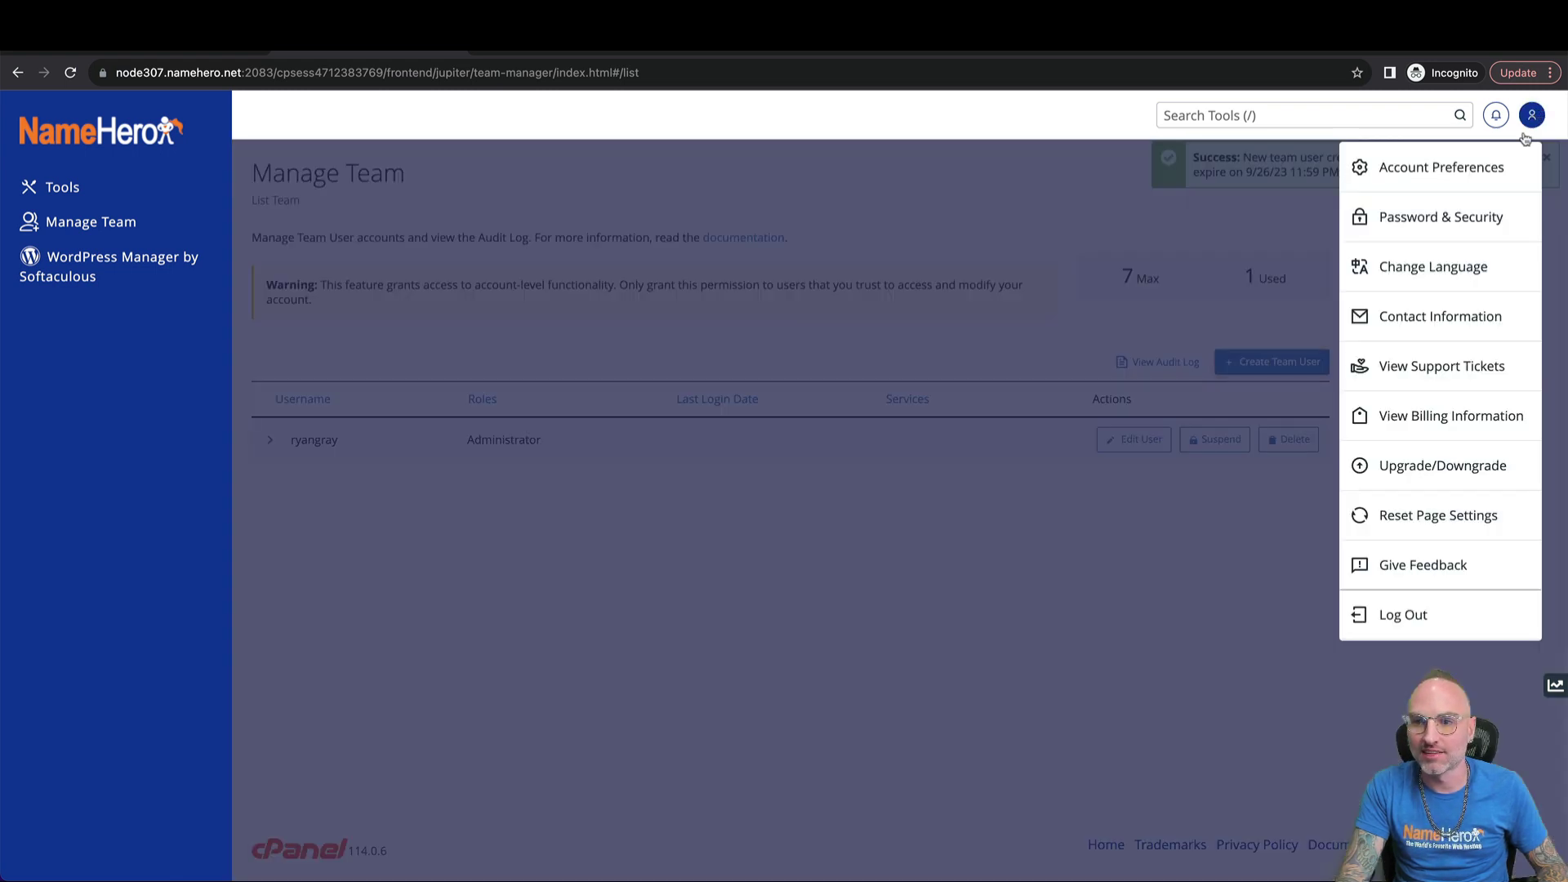
{"action": "left_click", "coordinate": [1404, 612]}
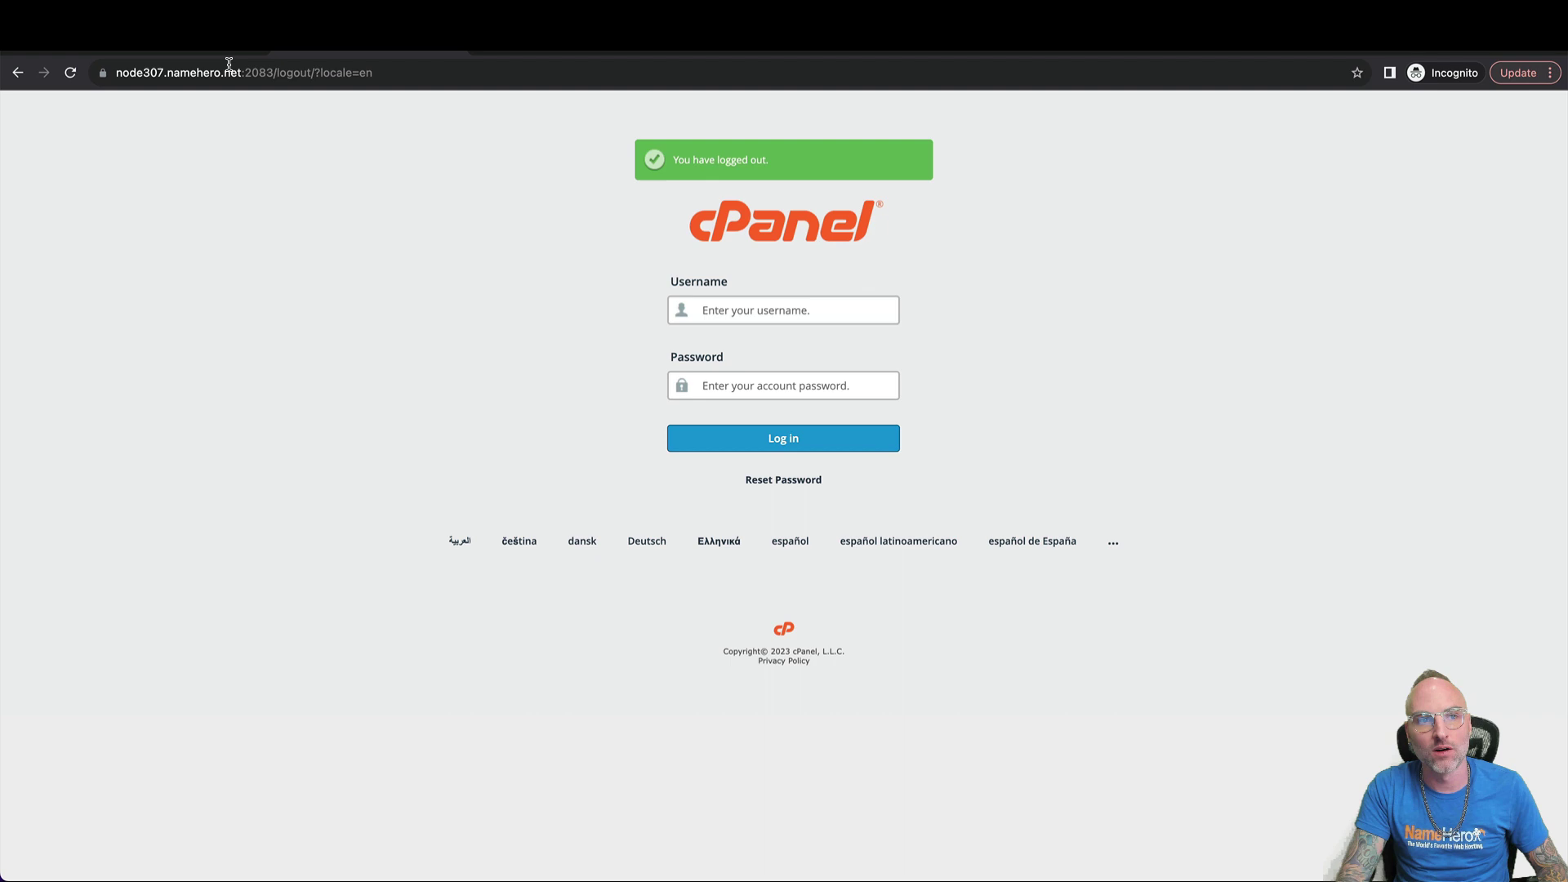
Change the web address path to /cpanel to reach the login page.
{"action": "left_click_drag", "start_coordinate": [240, 72], "coordinate": [624, 70]}
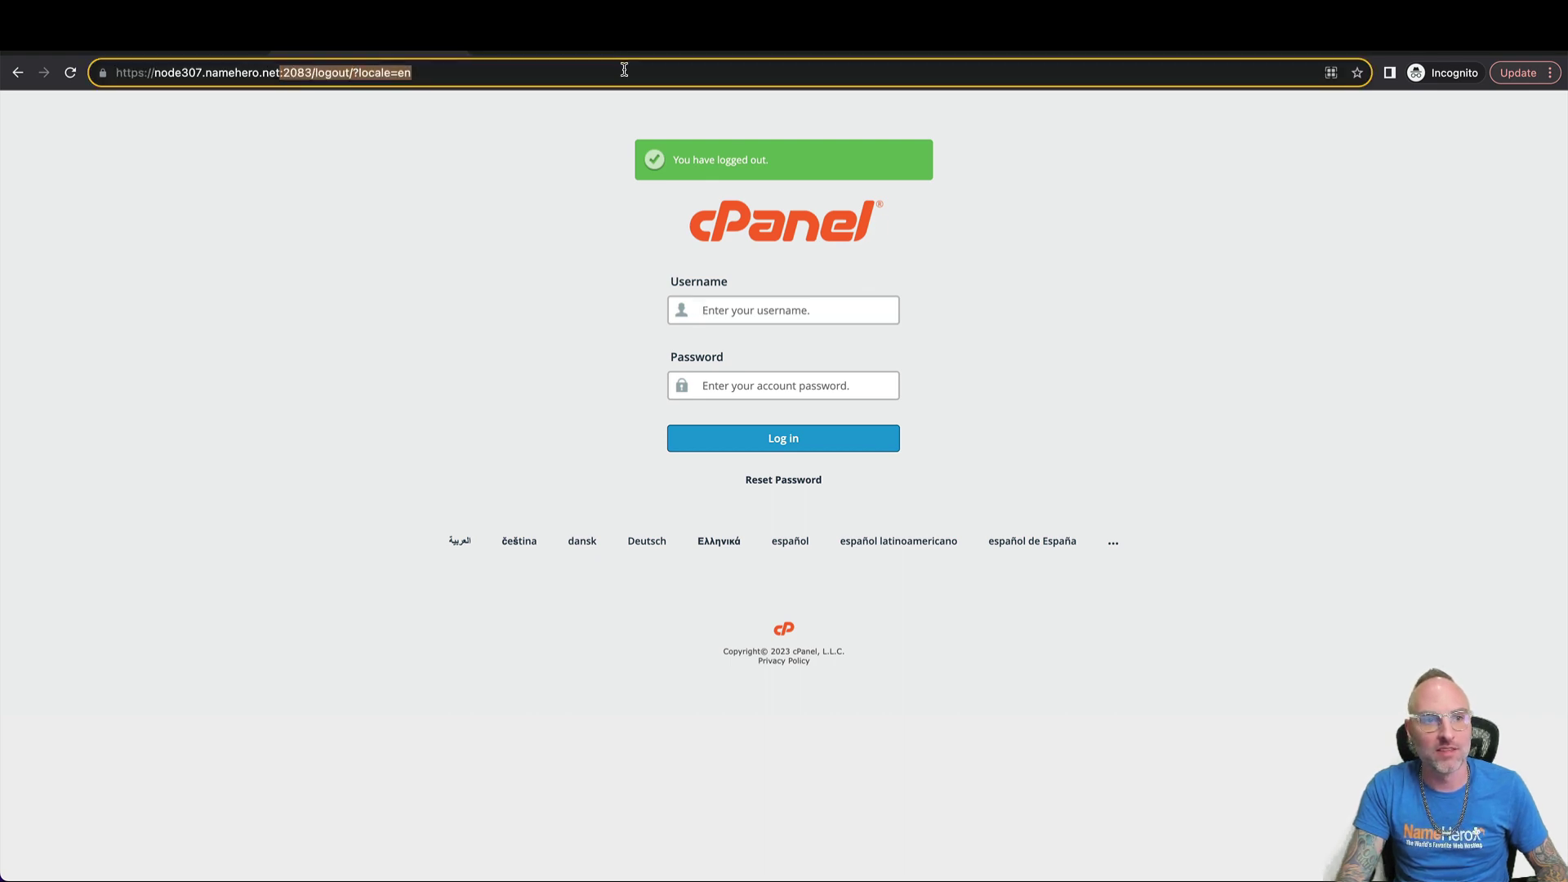
{"action": "type", "text": "/cpanel"}
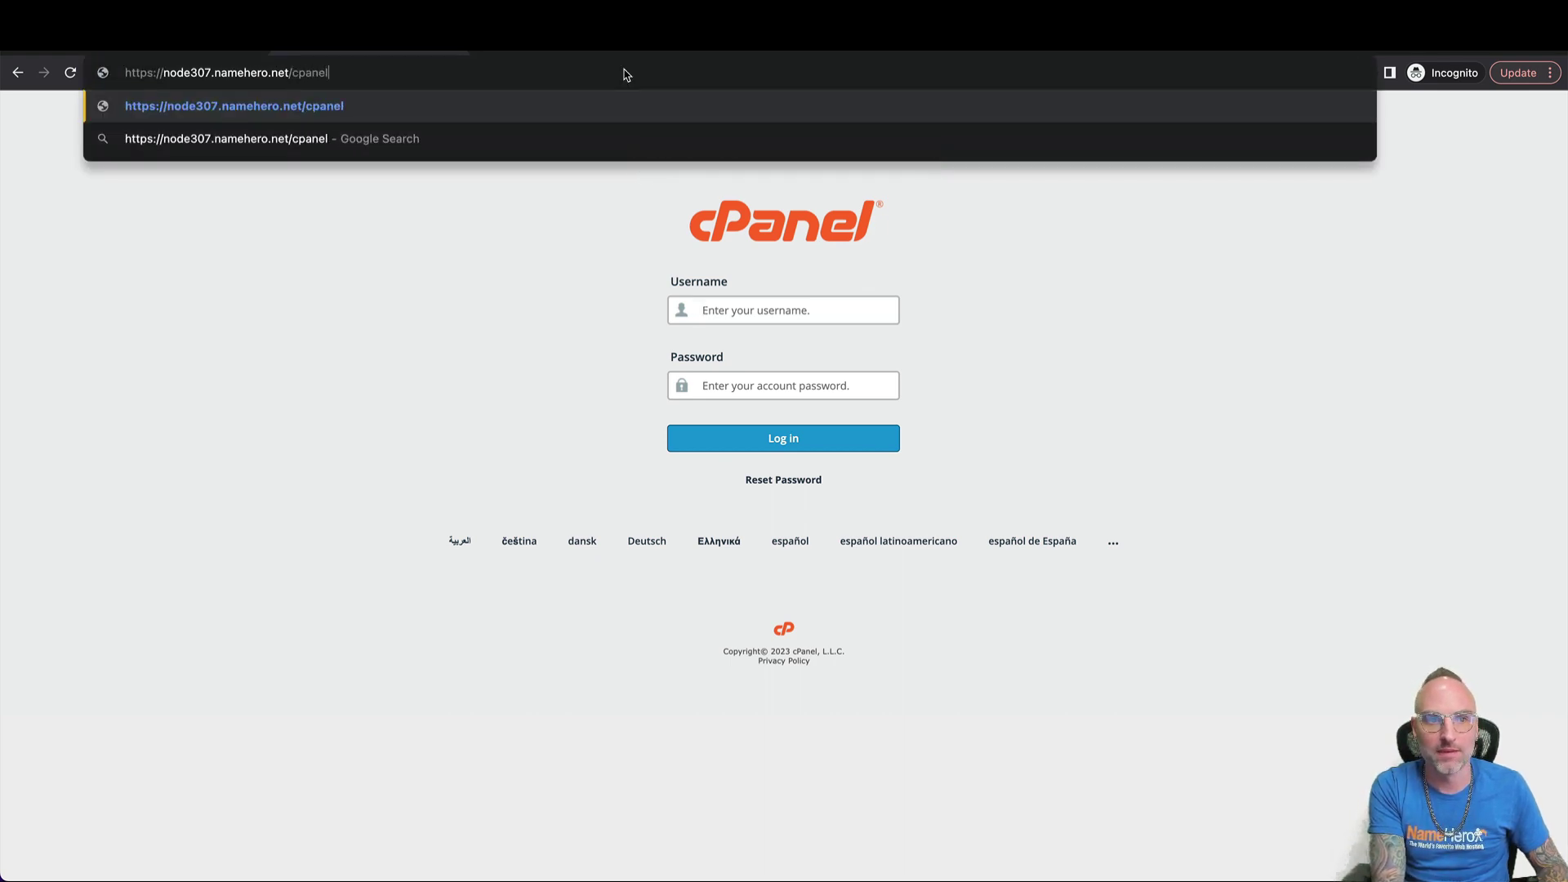
{"action": "key", "text": "Return"}
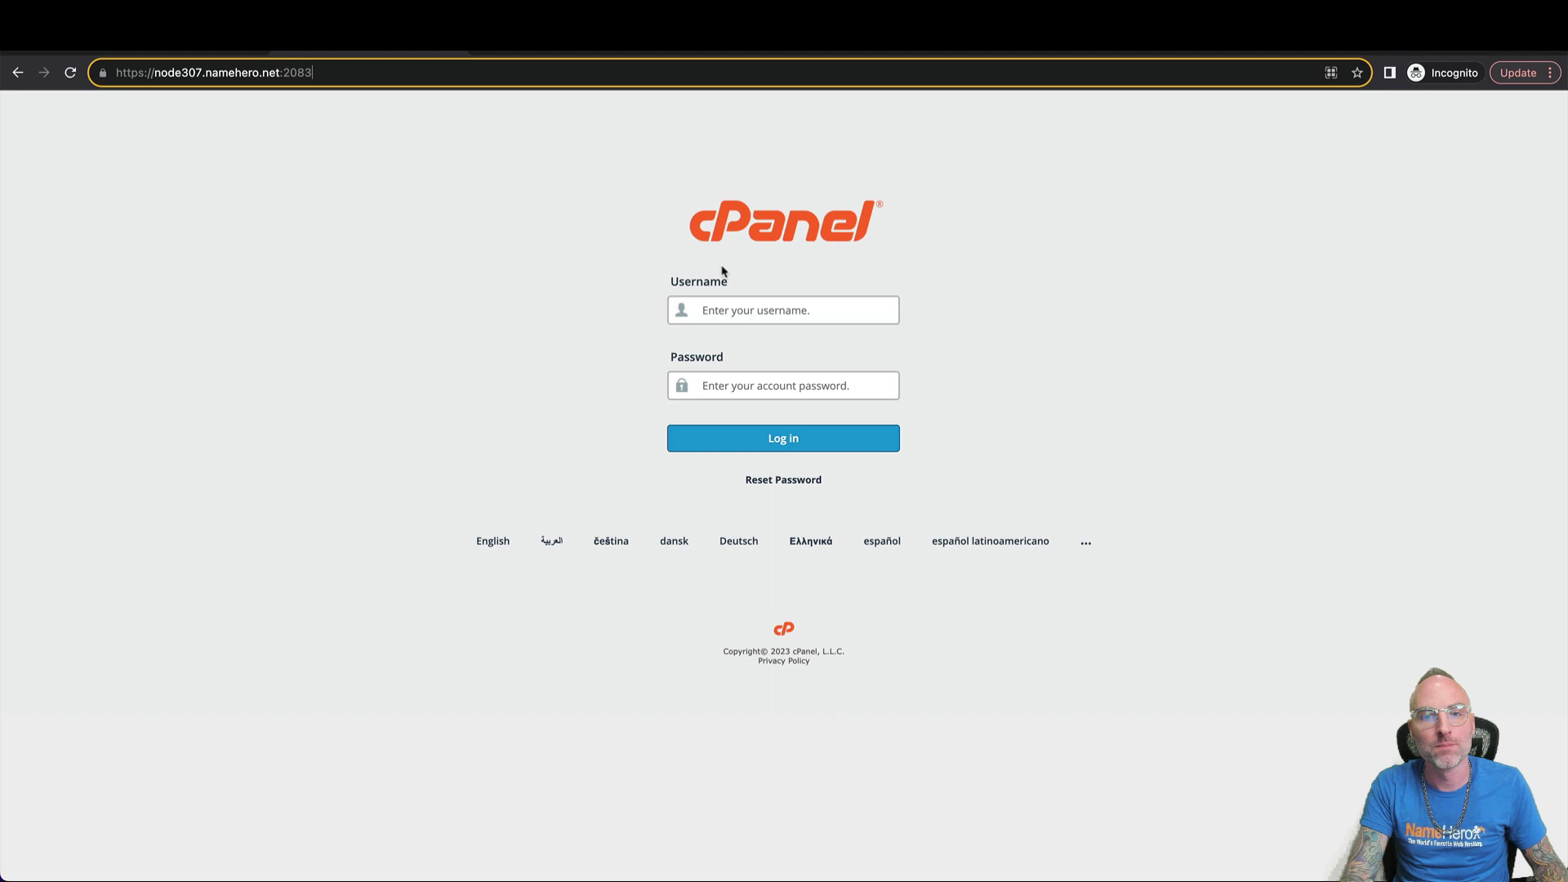
Log in with the team user's username and the copied password.
{"action": "left_click", "coordinate": [765, 308]}
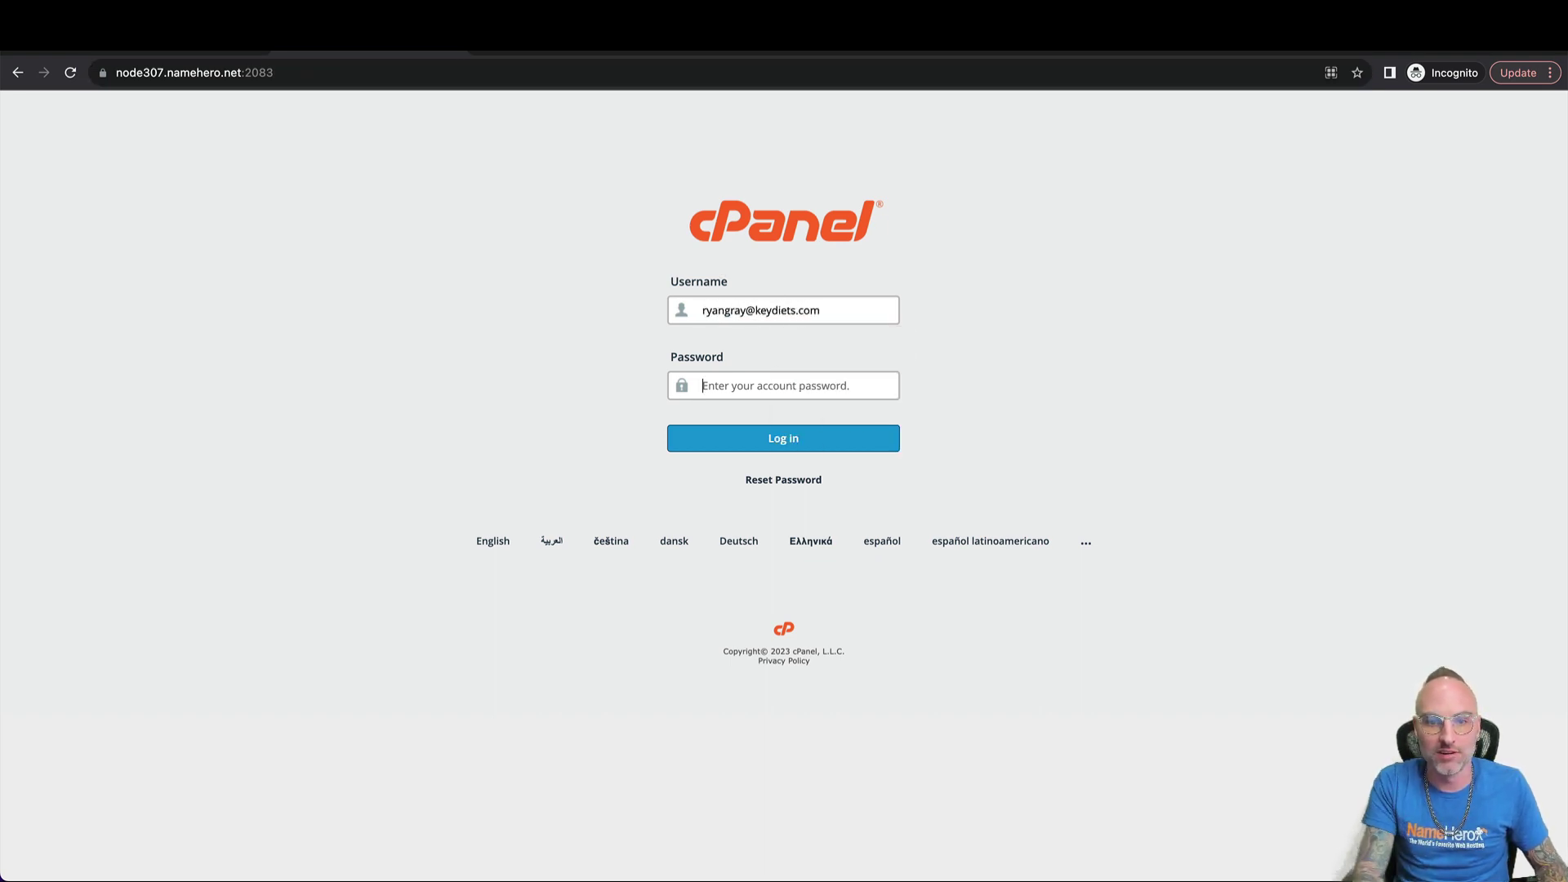
{"action": "key", "text": "ctrl+v"}
{"action": "left_click", "coordinate": [809, 438]}
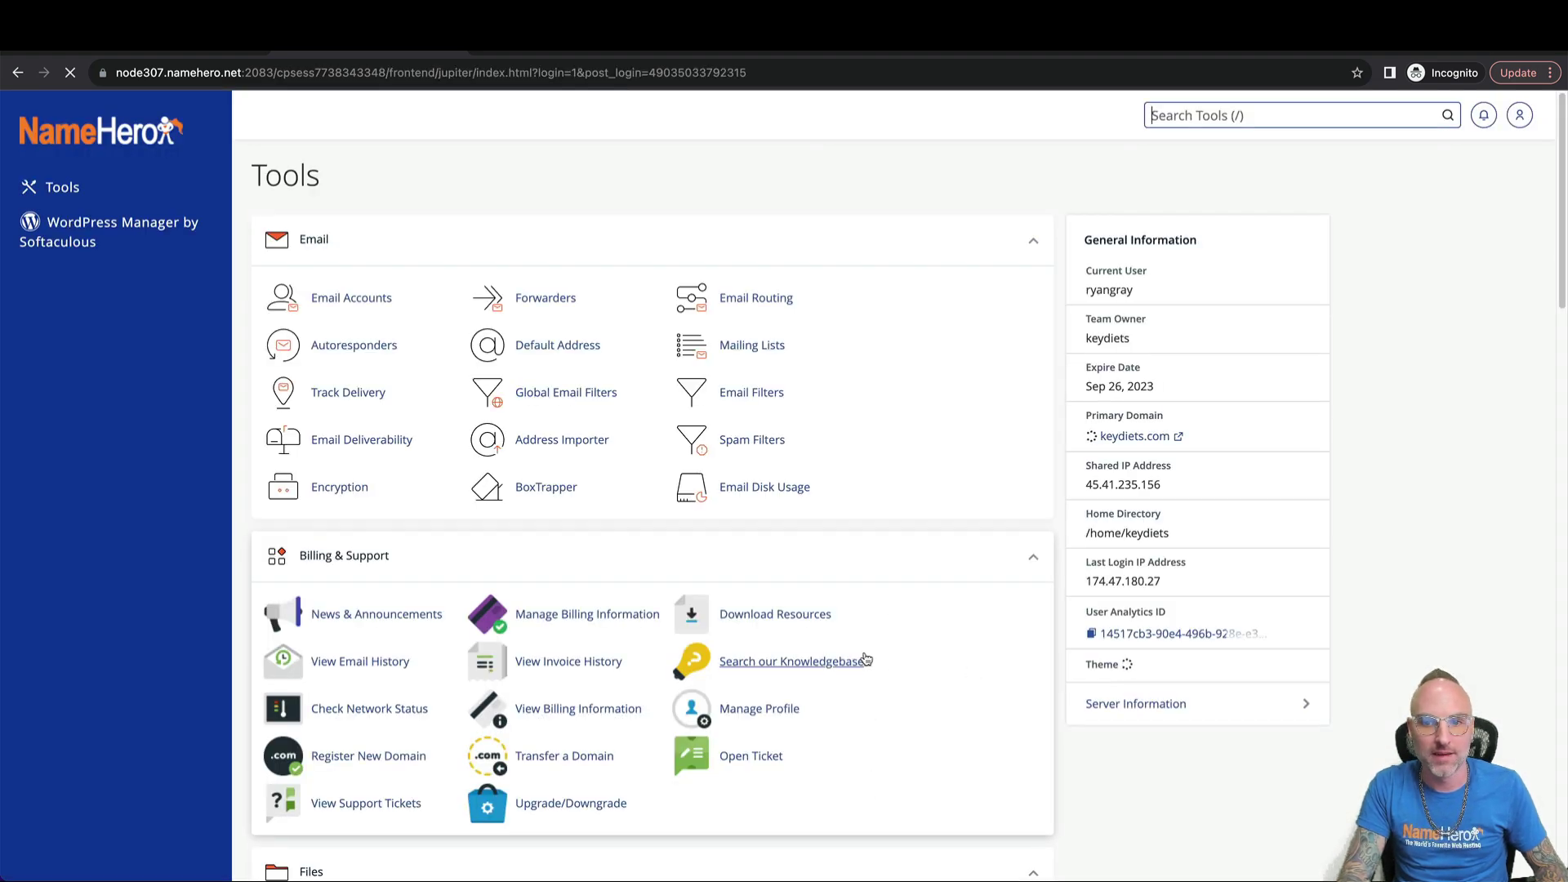
Deny the Interface Analytics data collection prompt on the Tools dashboard.
{"action": "scroll", "coordinate": [866, 654], "scroll_direction": "down", "scroll_amount": 3}
{"action": "scroll", "coordinate": [815, 572], "scroll_direction": "down", "scroll_amount": 15}
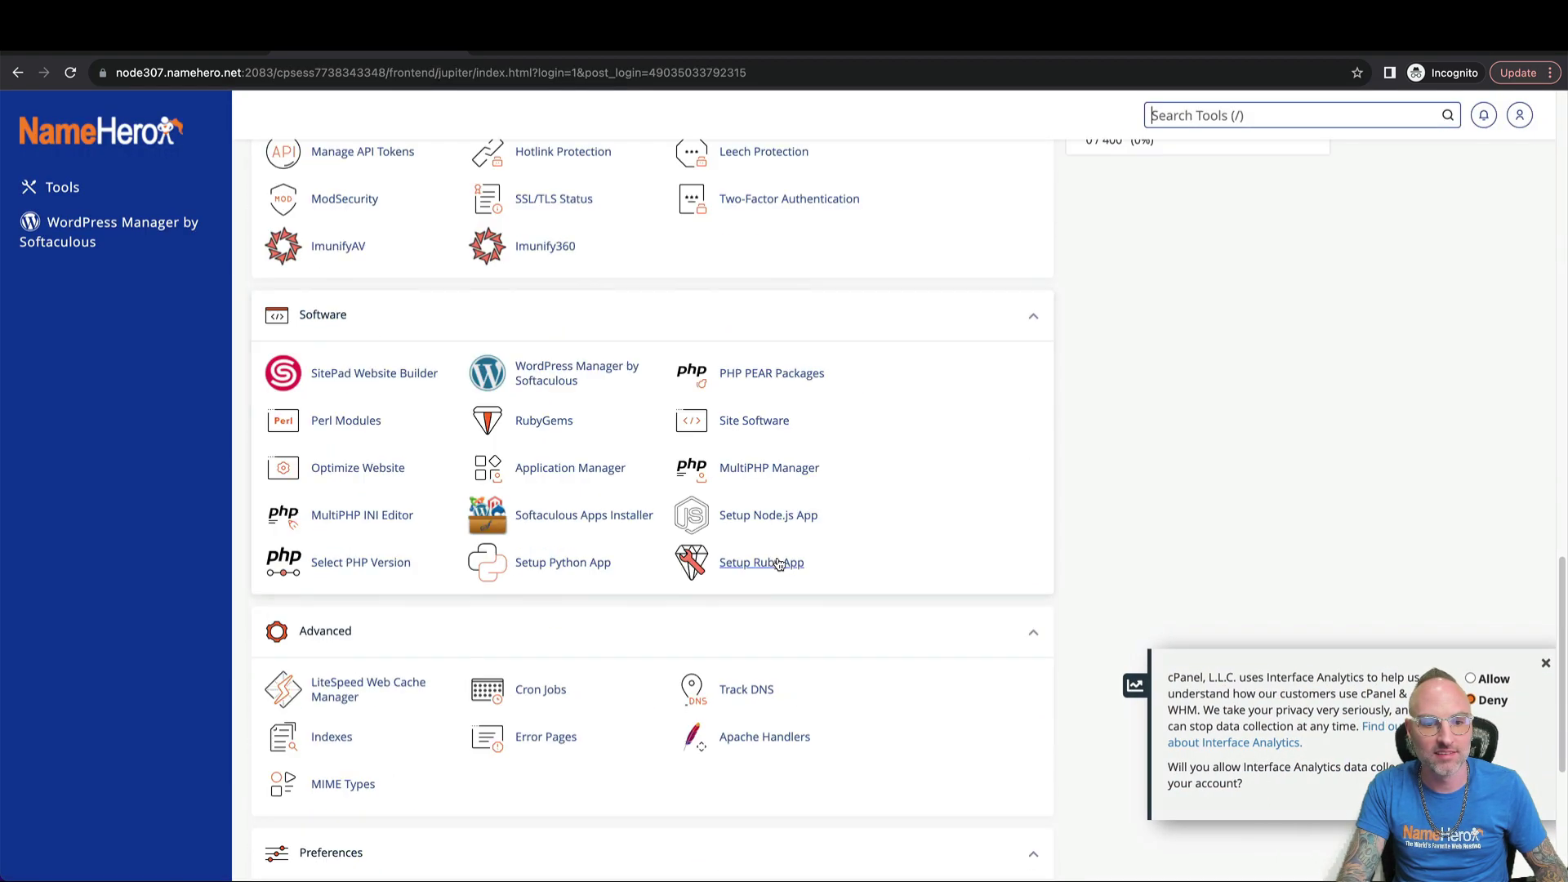
{"action": "scroll", "coordinate": [789, 595], "scroll_direction": "down", "scroll_amount": 2}
{"action": "scroll", "coordinate": [781, 591], "scroll_direction": "up", "scroll_amount": 20}
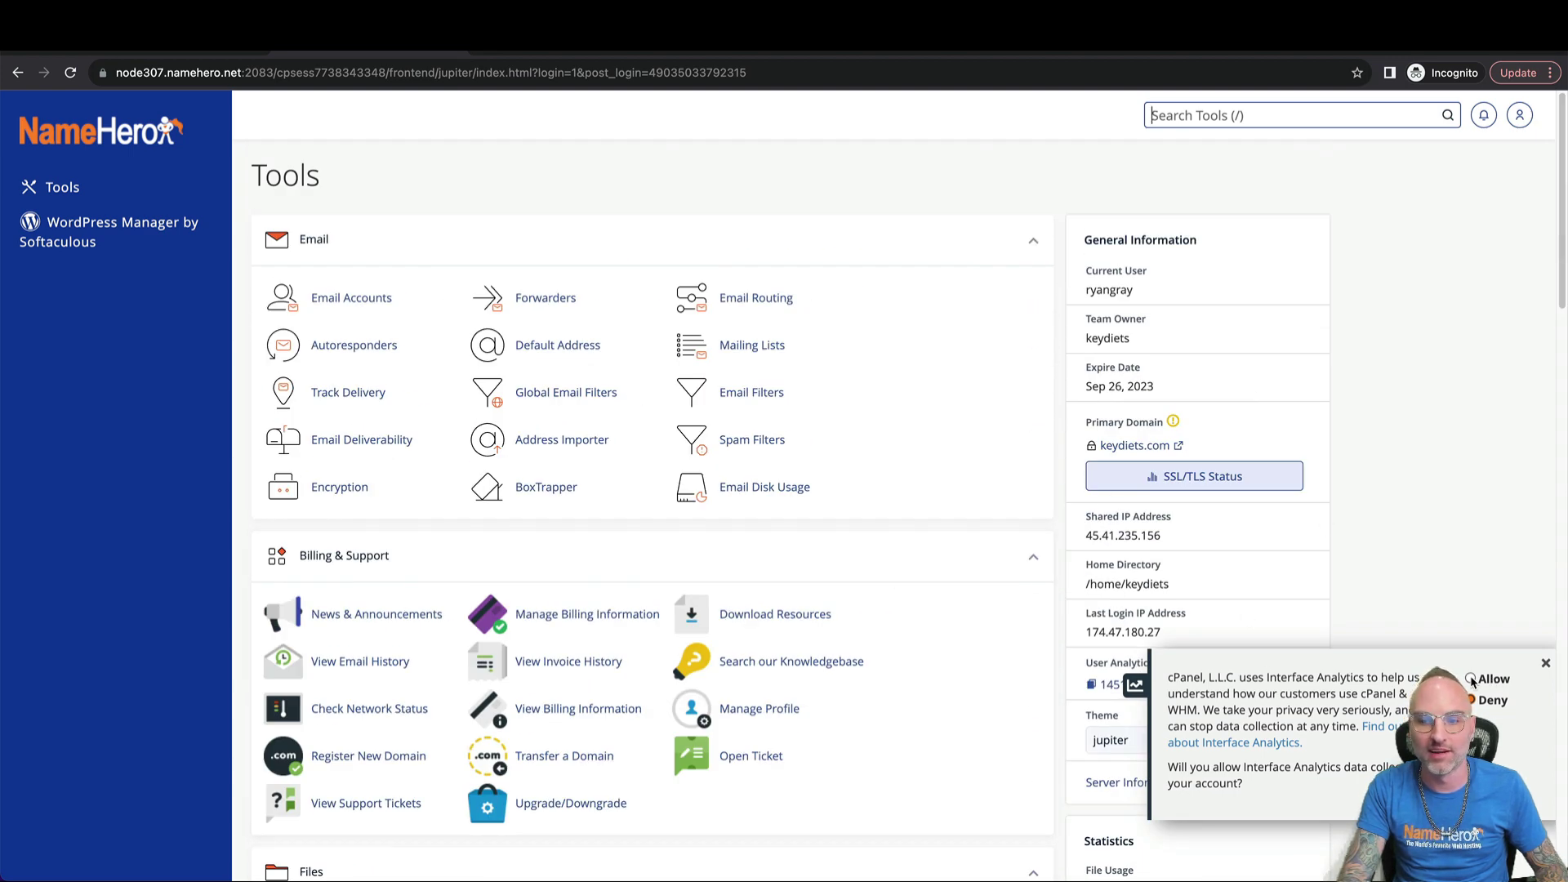
{"action": "left_click", "coordinate": [1494, 697]}
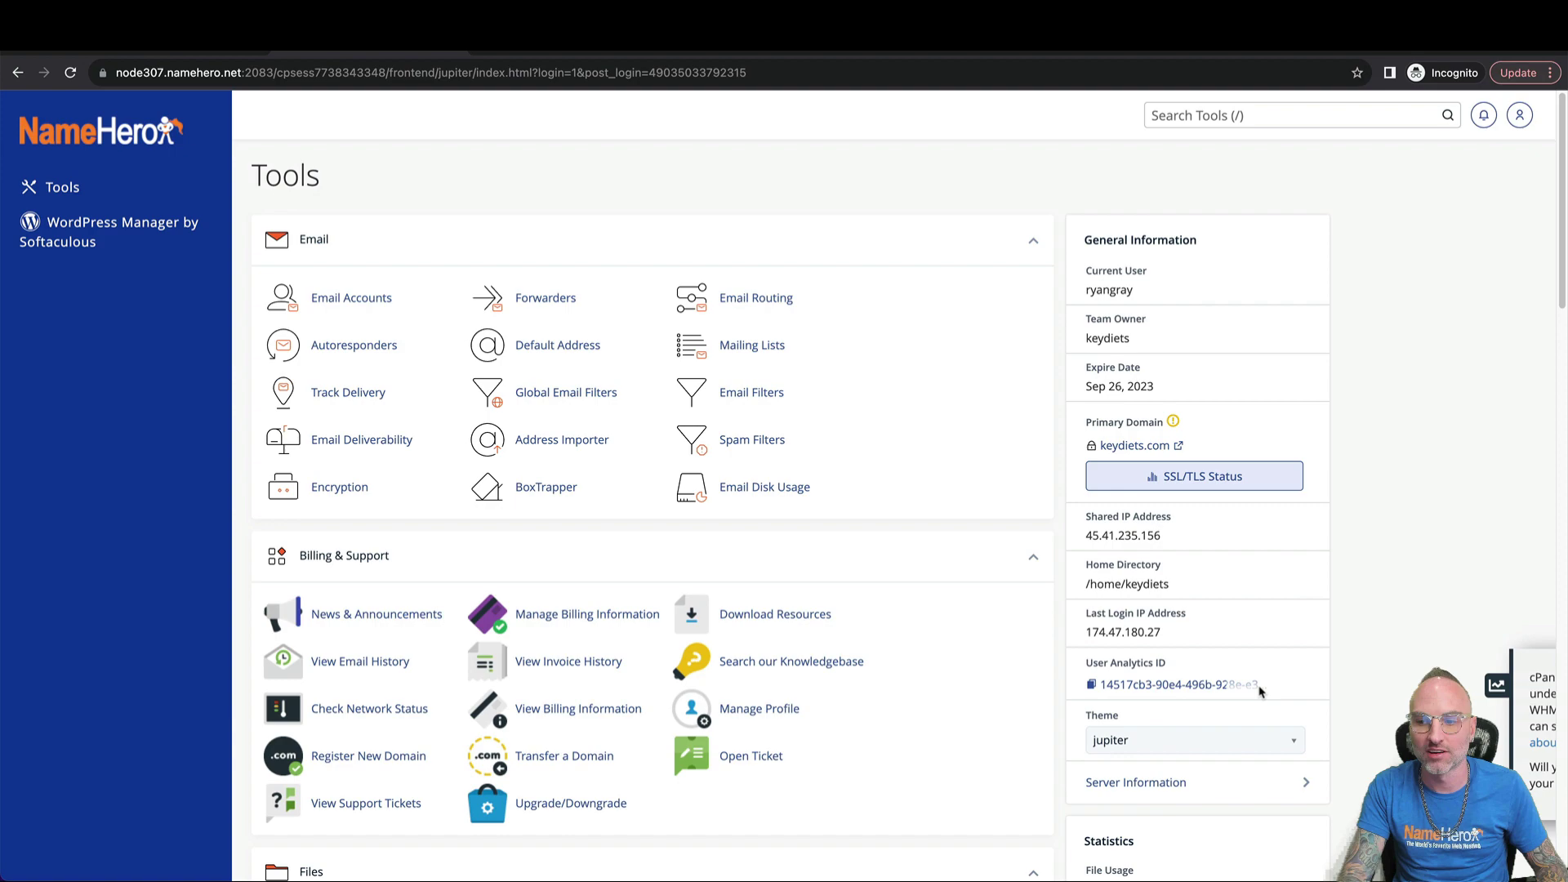
Highlight the team user's Expire Date of Sep 26, 2023 in General Information.
{"action": "scroll", "coordinate": [619, 327], "scroll_direction": "down", "scroll_amount": 2}
{"action": "scroll", "coordinate": [620, 326], "scroll_direction": "down", "scroll_amount": 20}
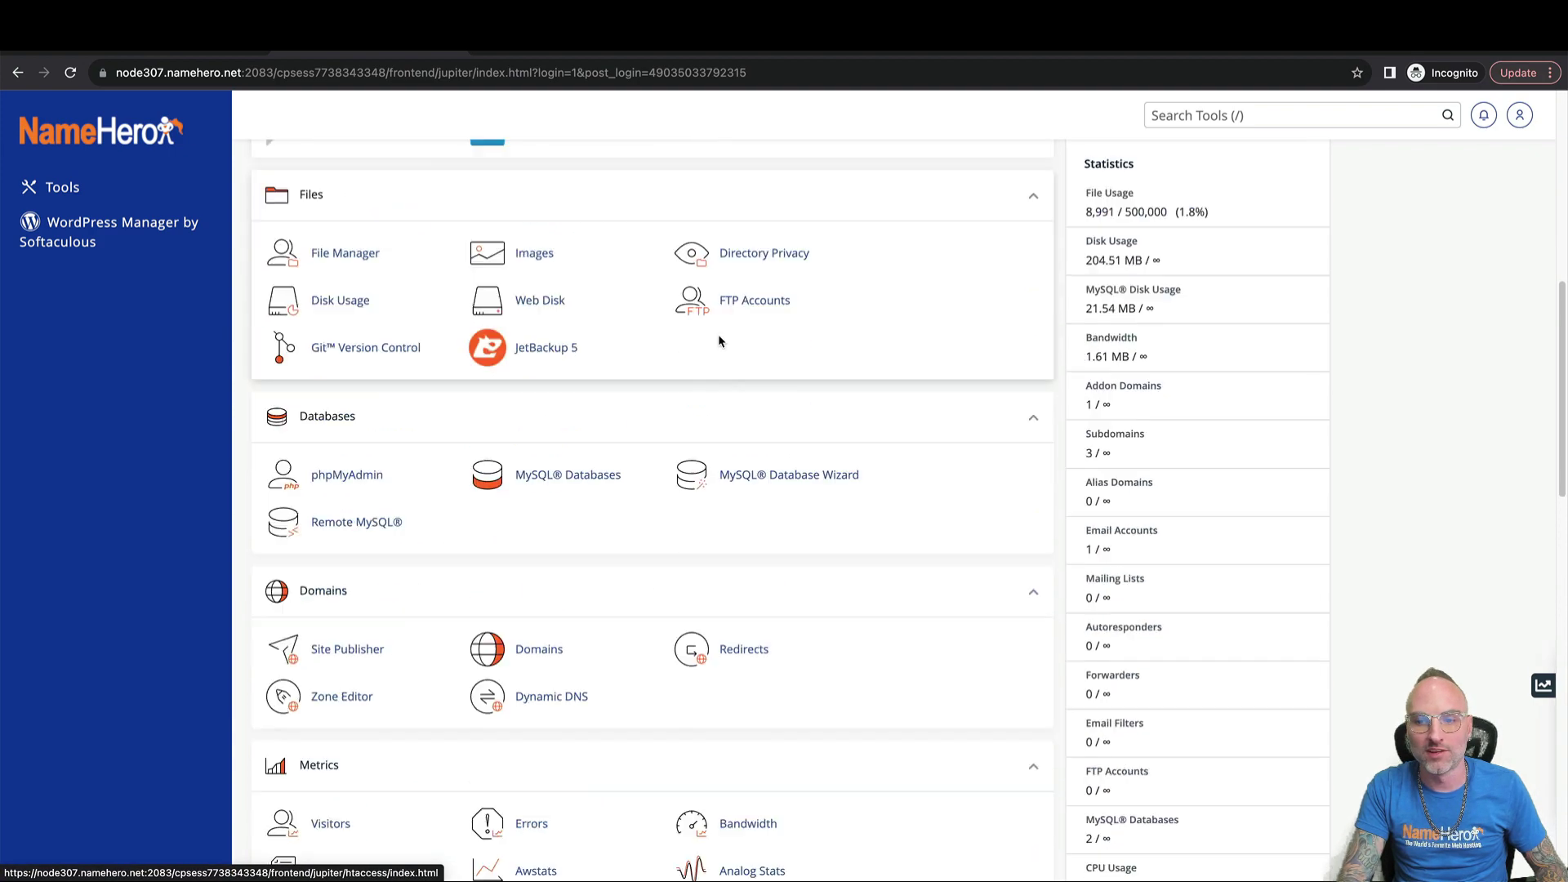
{"action": "scroll", "coordinate": [752, 373], "scroll_direction": "up", "scroll_amount": 20}
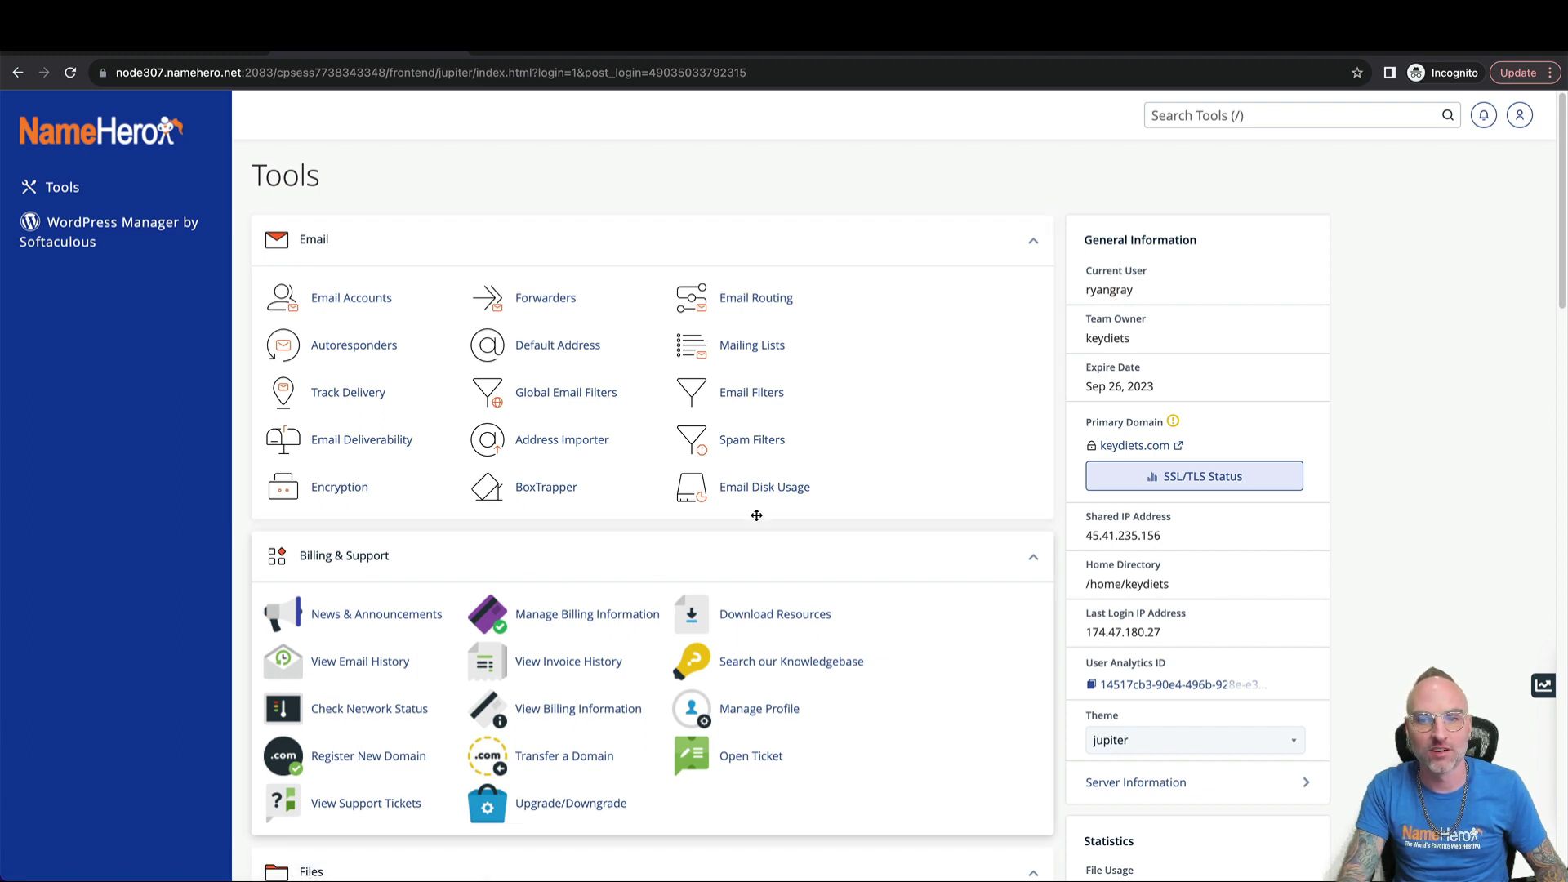
{"action": "left_click_drag", "start_coordinate": [1155, 387], "coordinate": [1117, 374]}
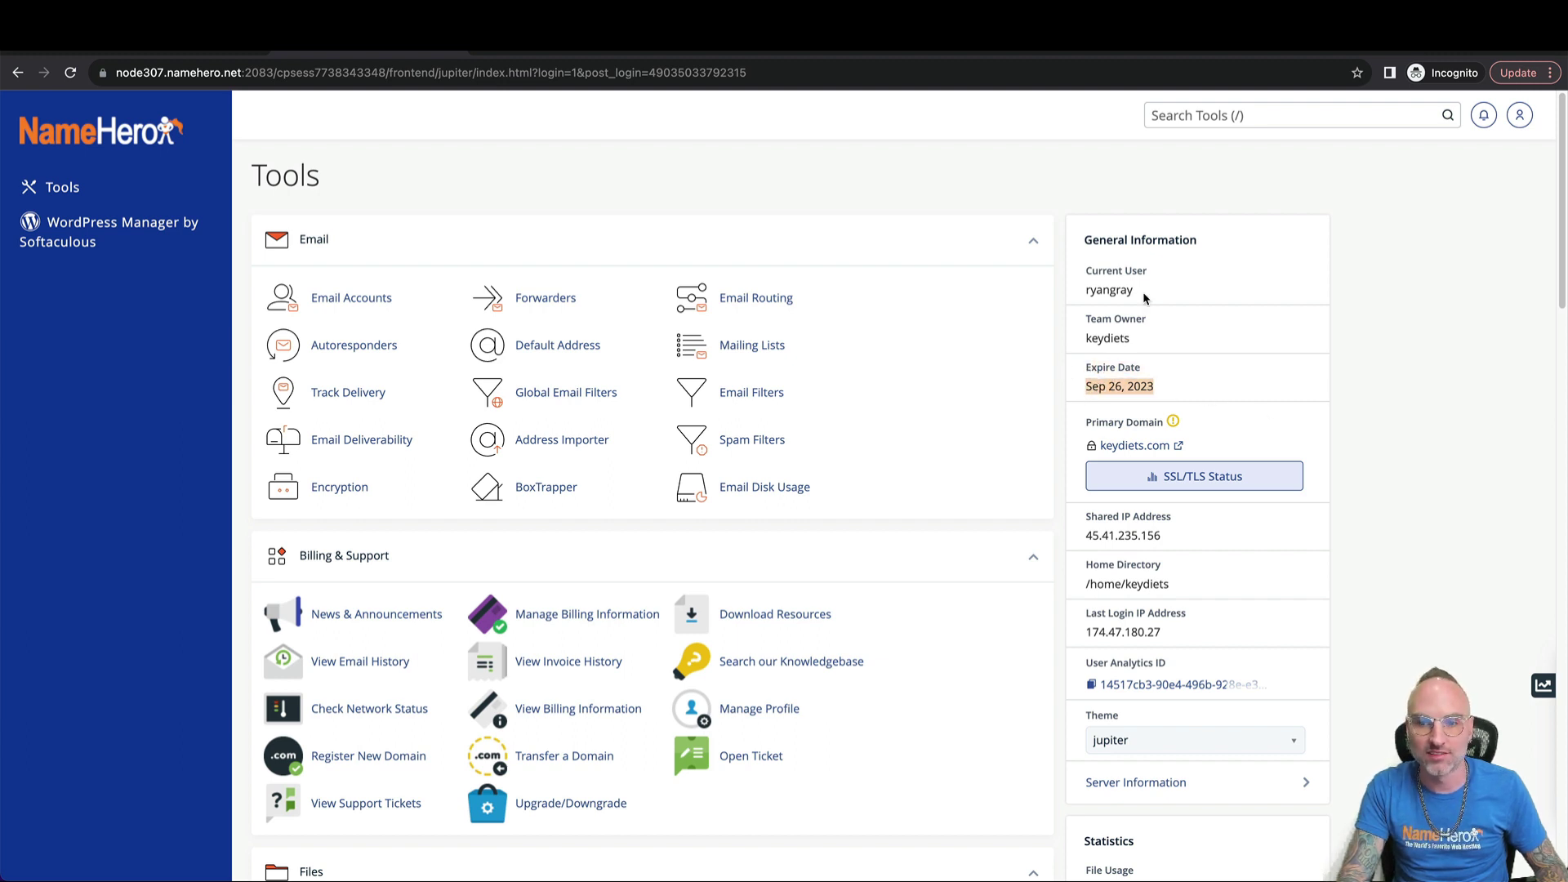
{"action": "scroll", "coordinate": [806, 555], "scroll_direction": "down", "scroll_amount": 7}
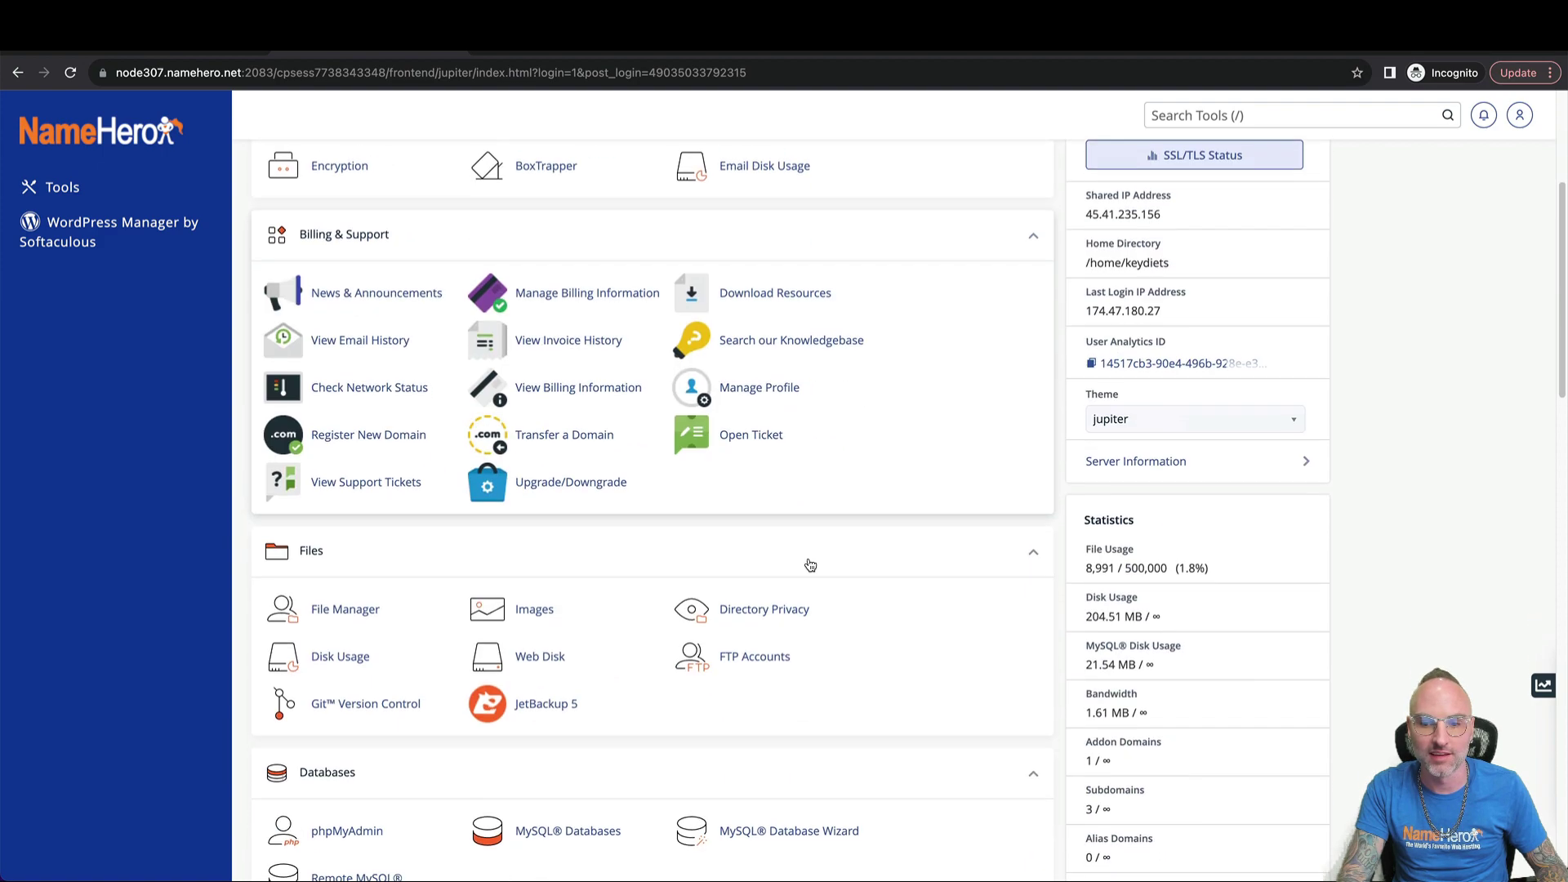
{"action": "scroll", "coordinate": [801, 575], "scroll_direction": "down", "scroll_amount": 15}
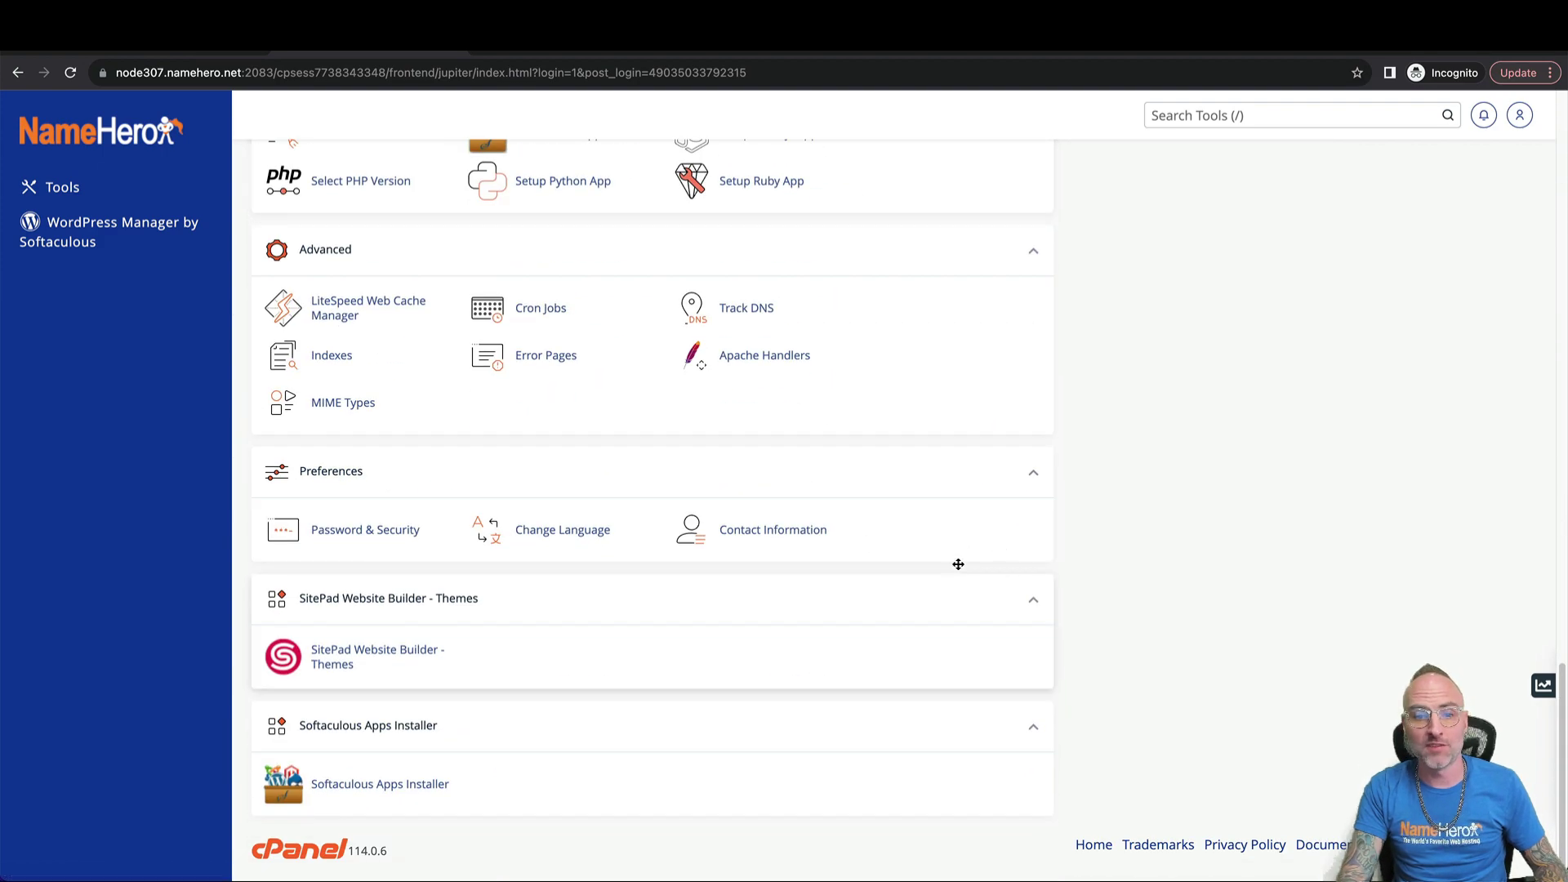
{"action": "scroll", "coordinate": [955, 560], "scroll_direction": "up", "scroll_amount": 13}
{"action": "scroll", "coordinate": [869, 497], "scroll_direction": "up", "scroll_amount": 9}
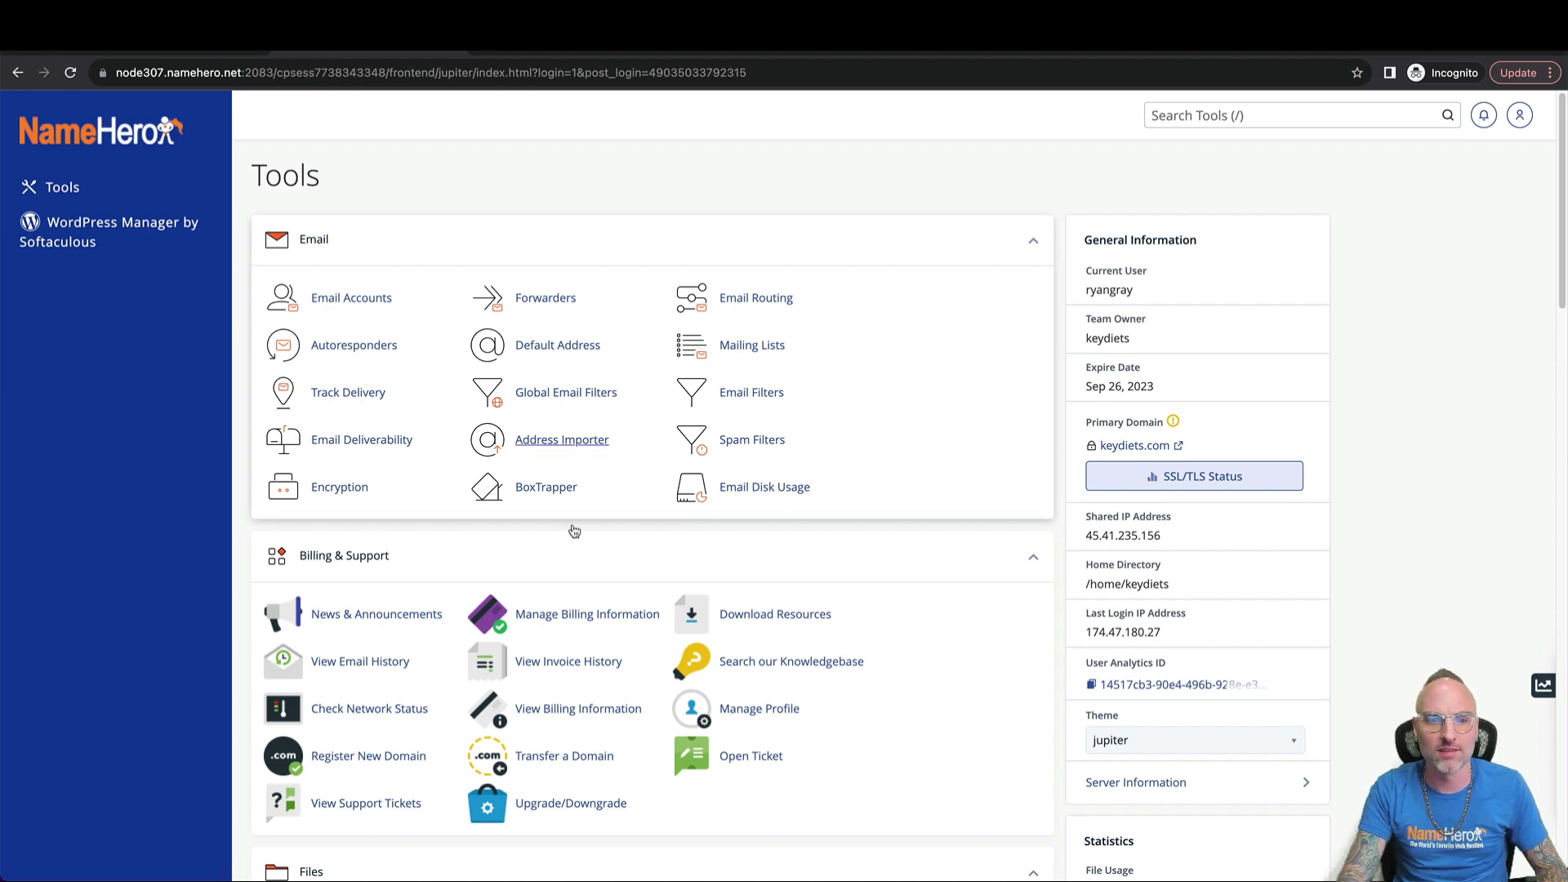
{"action": "scroll", "coordinate": [580, 563], "scroll_direction": "down", "scroll_amount": 1}
{"action": "scroll", "coordinate": [590, 587], "scroll_direction": "down", "scroll_amount": 15}
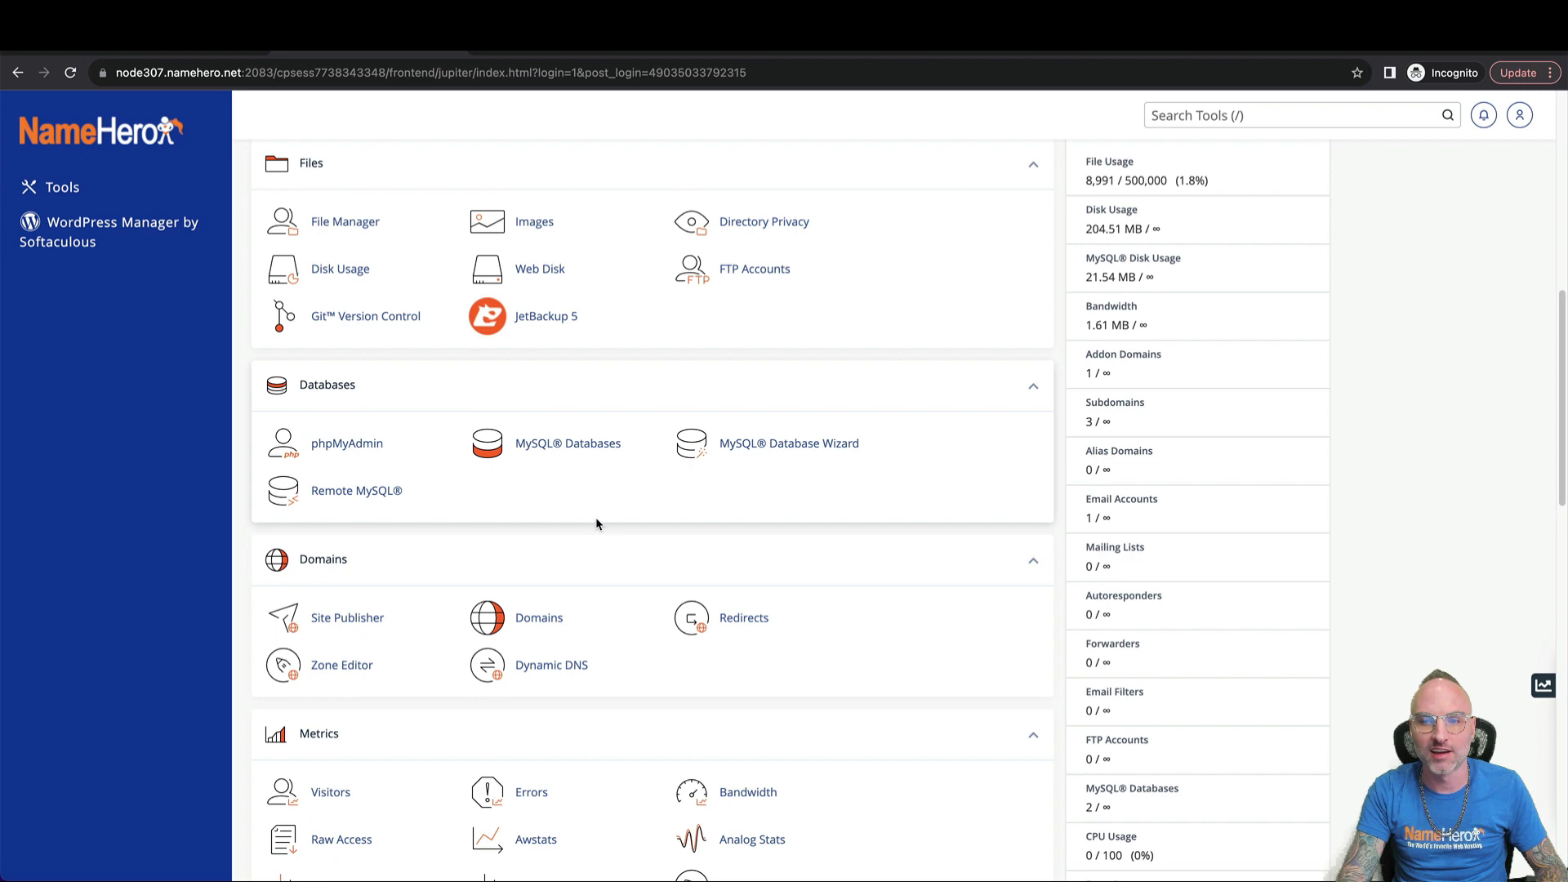
{"action": "scroll", "coordinate": [574, 563], "scroll_direction": "down", "scroll_amount": 10}
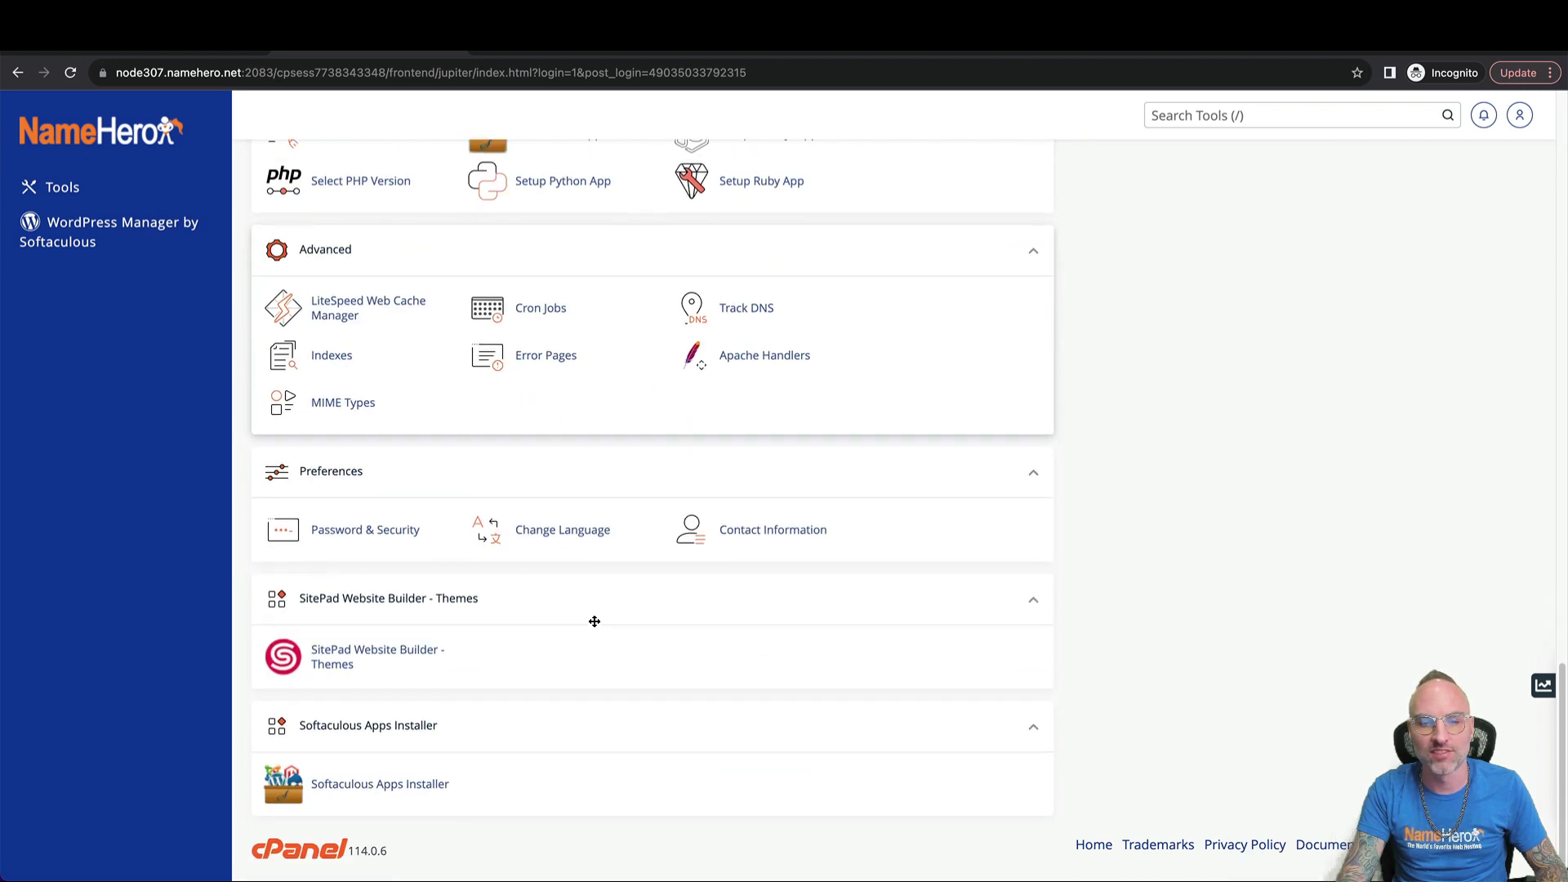
{"action": "scroll", "coordinate": [606, 621], "scroll_direction": "up", "scroll_amount": 20}
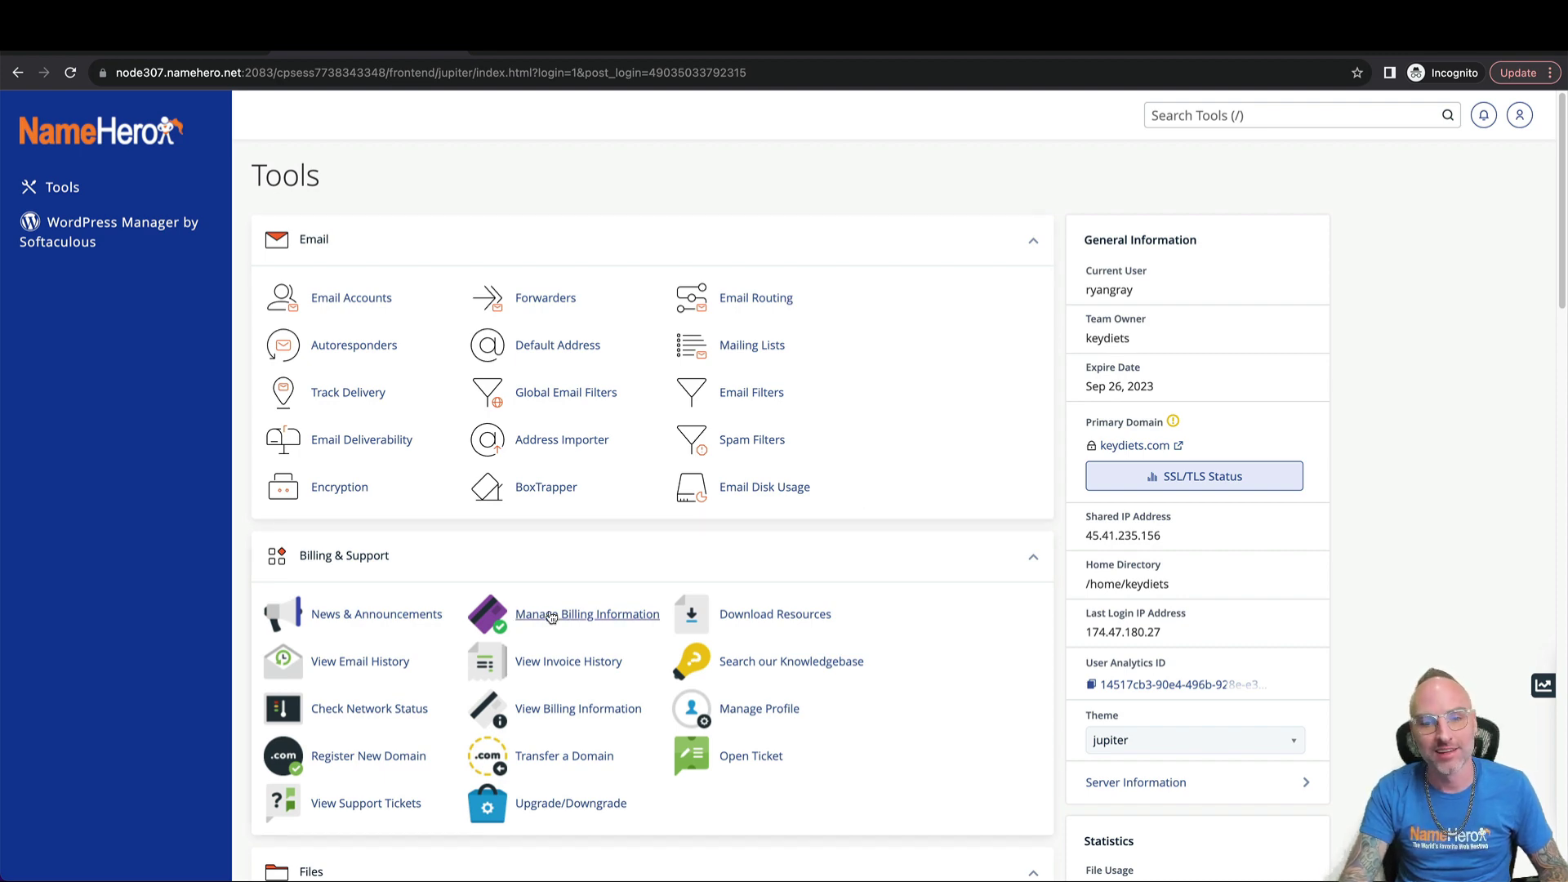
{"action": "scroll", "coordinate": [624, 542], "scroll_direction": "down", "scroll_amount": 10}
{"action": "scroll", "coordinate": [625, 622], "scroll_direction": "down", "scroll_amount": 10}
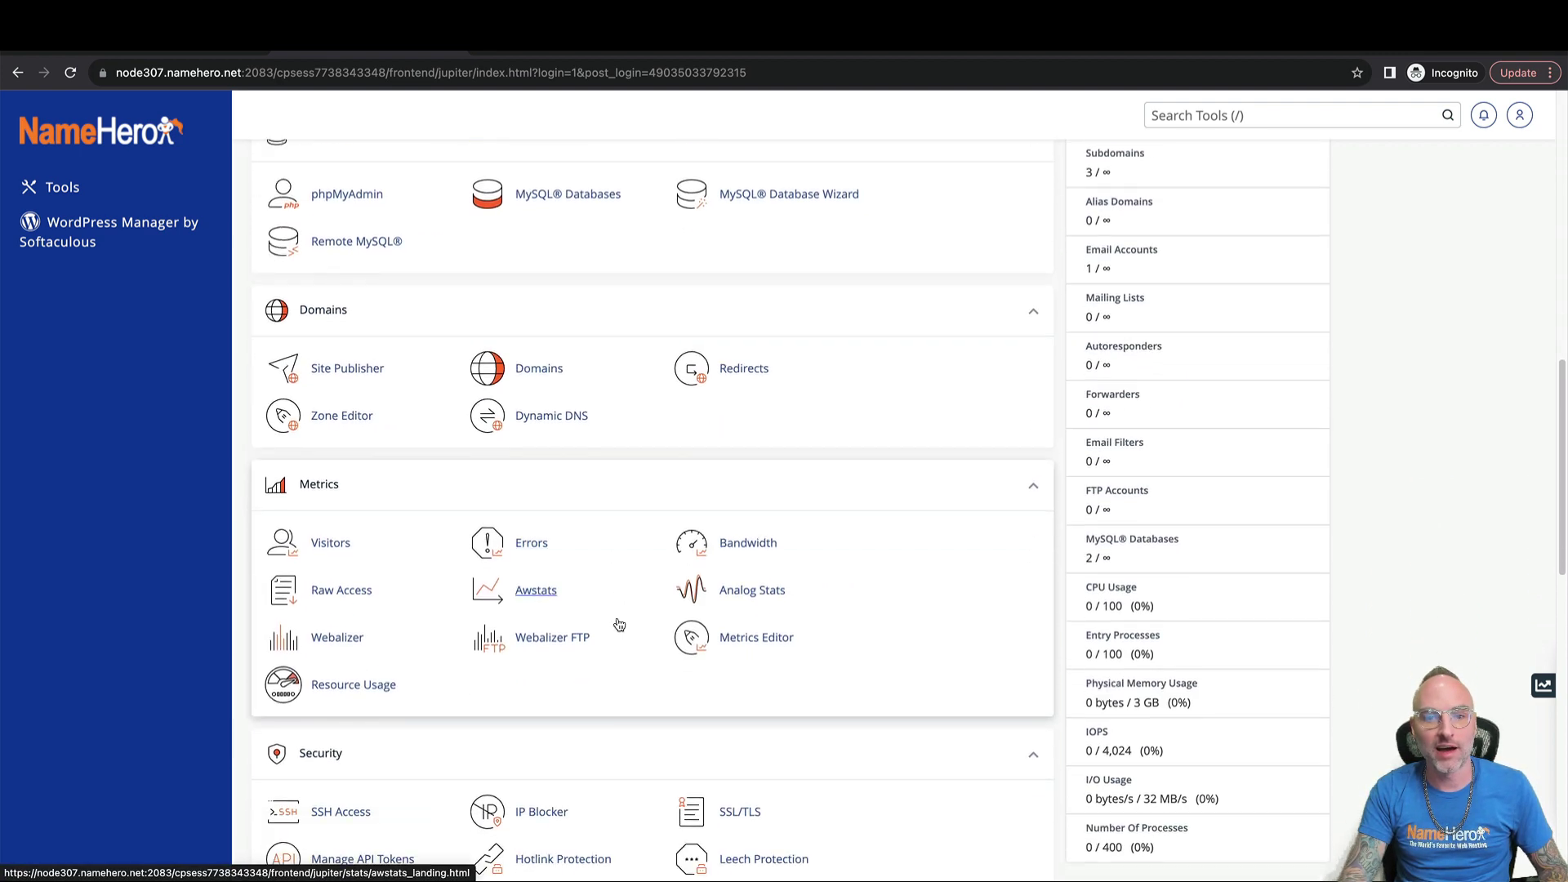
{"action": "scroll", "coordinate": [707, 639], "scroll_direction": "down", "scroll_amount": 4}
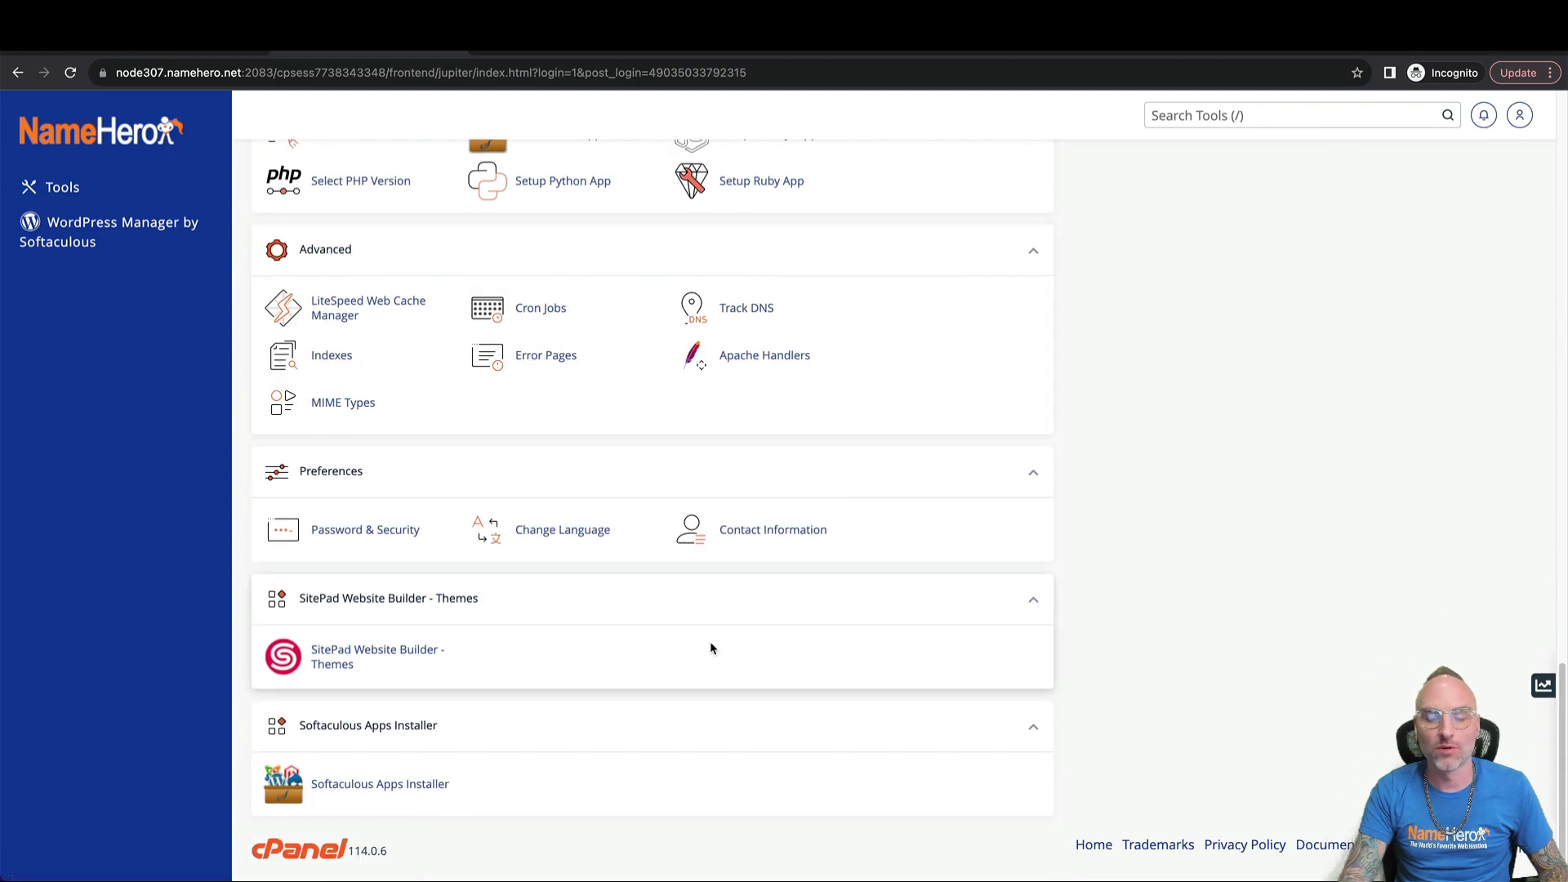
{"action": "scroll", "coordinate": [714, 638], "scroll_direction": "up", "scroll_amount": 20}
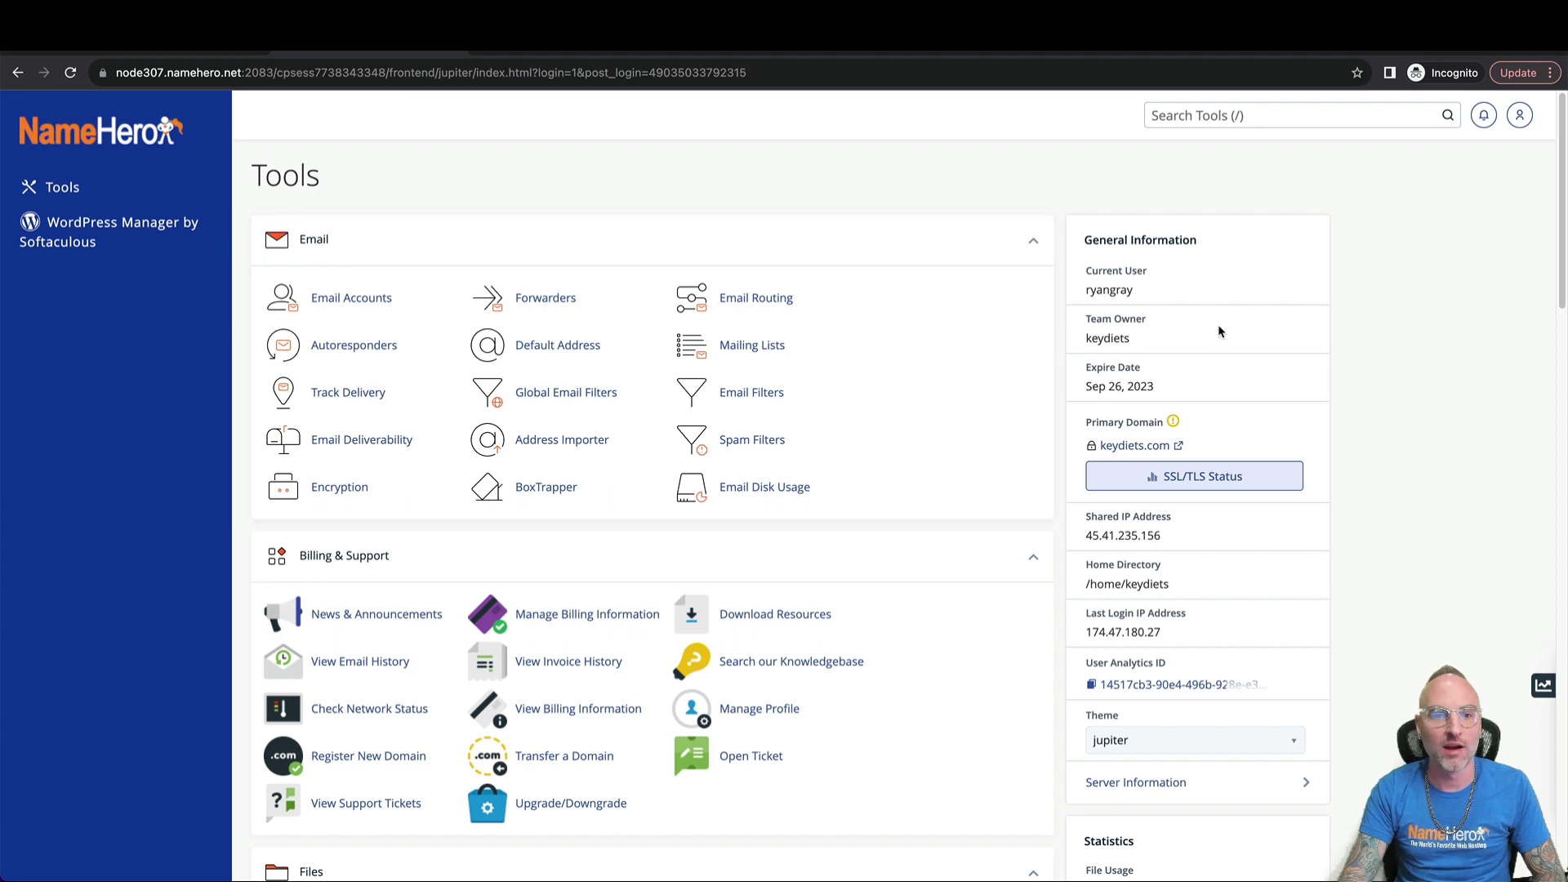
{"action": "scroll", "coordinate": [1144, 543], "scroll_direction": "down", "scroll_amount": 1}
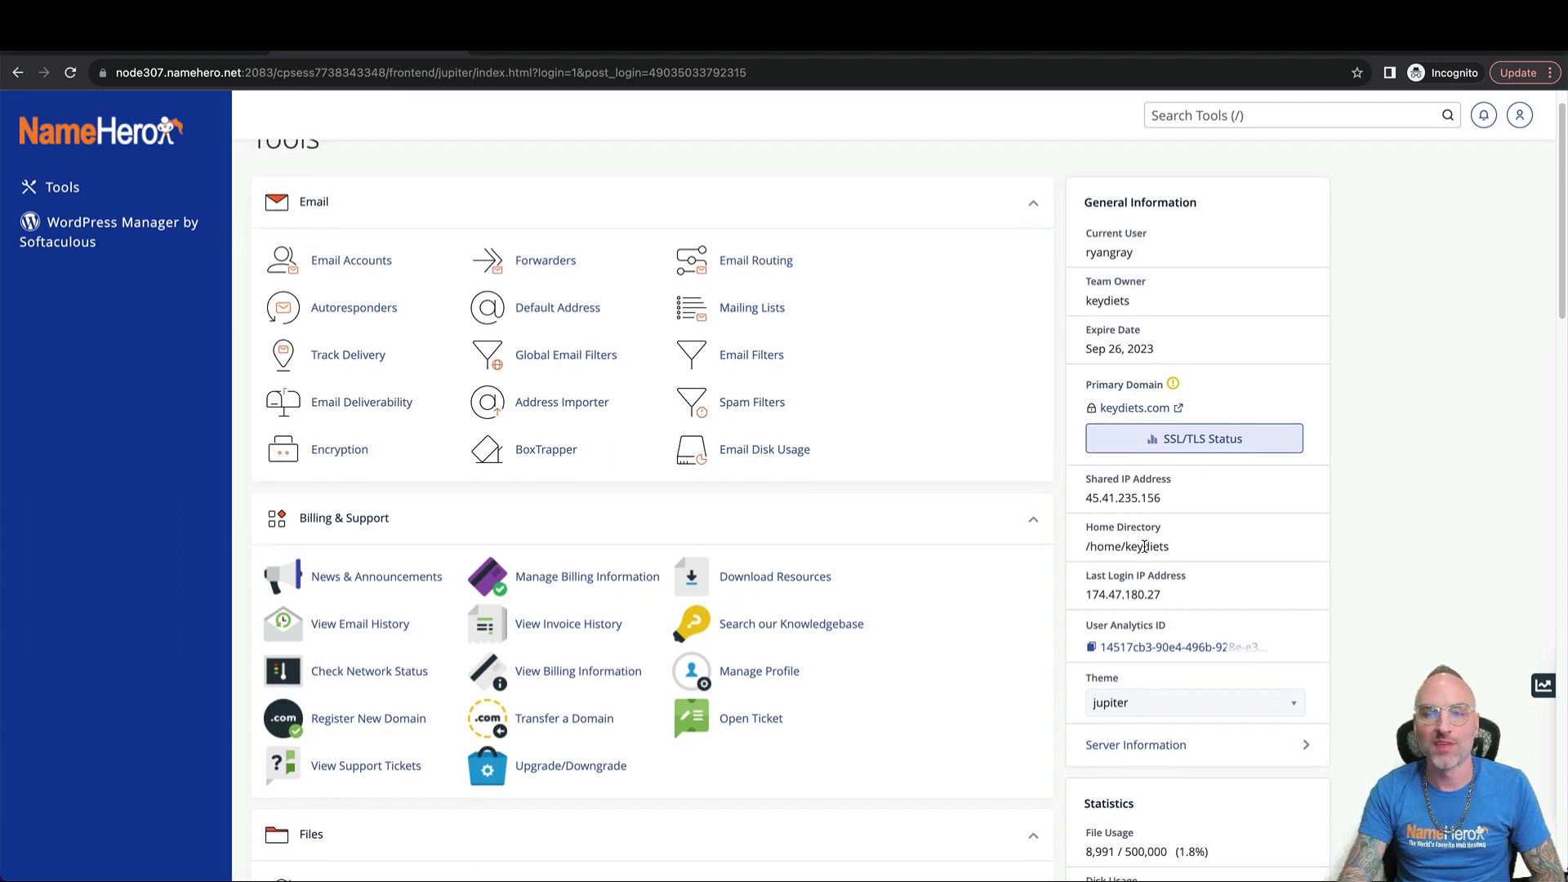
{"action": "scroll", "coordinate": [1144, 545], "scroll_direction": "up", "scroll_amount": 1}
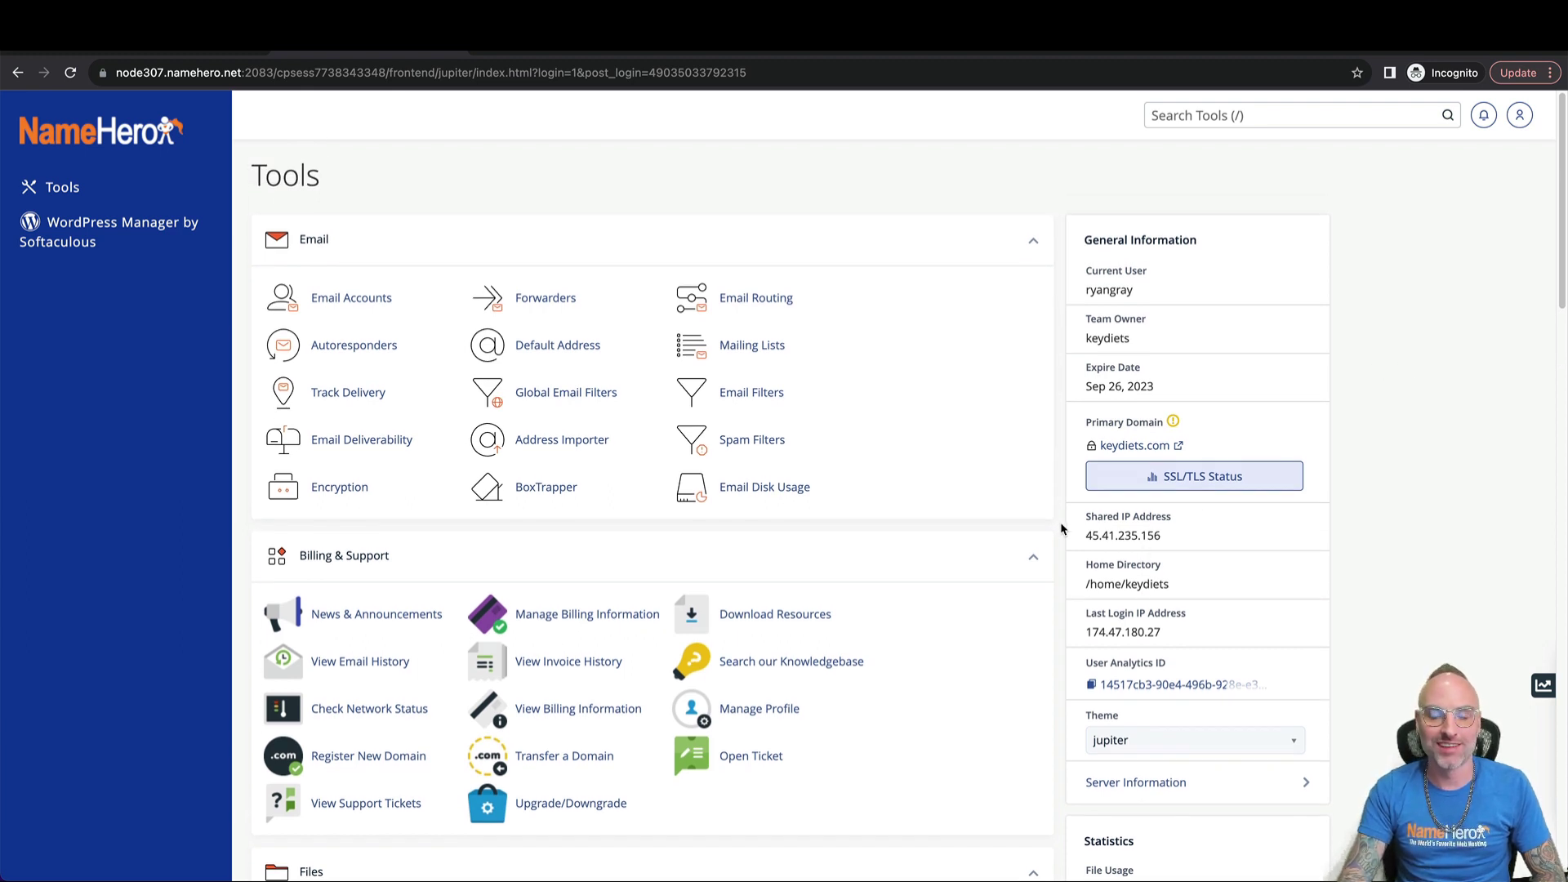